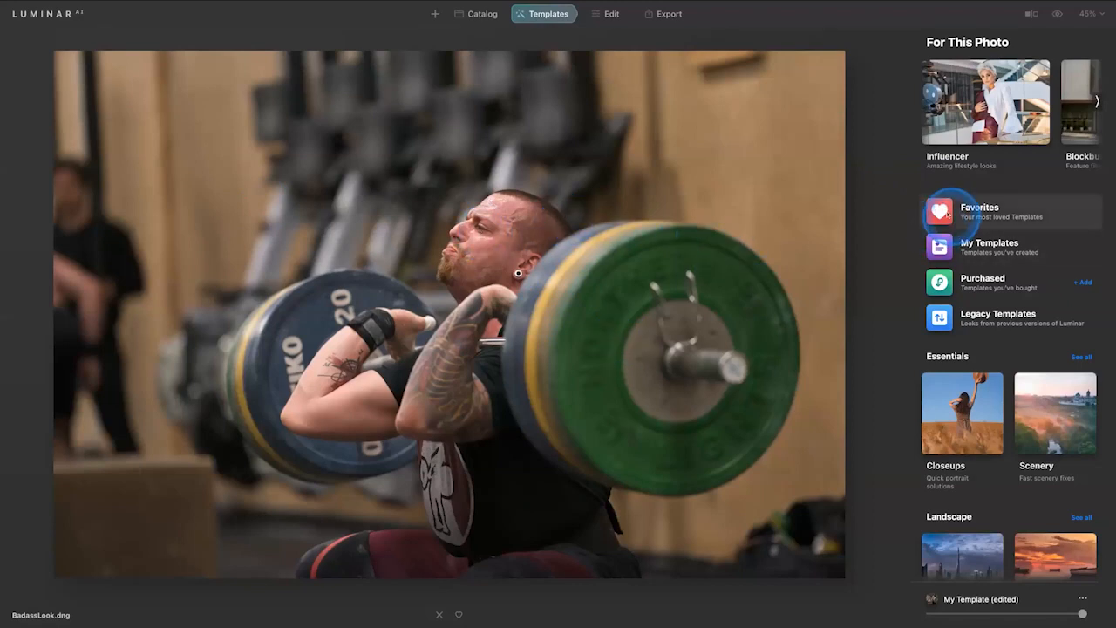
Step: Apply the DOMINATE template from the favorite templates to the weightlifter photo
click(943, 212)
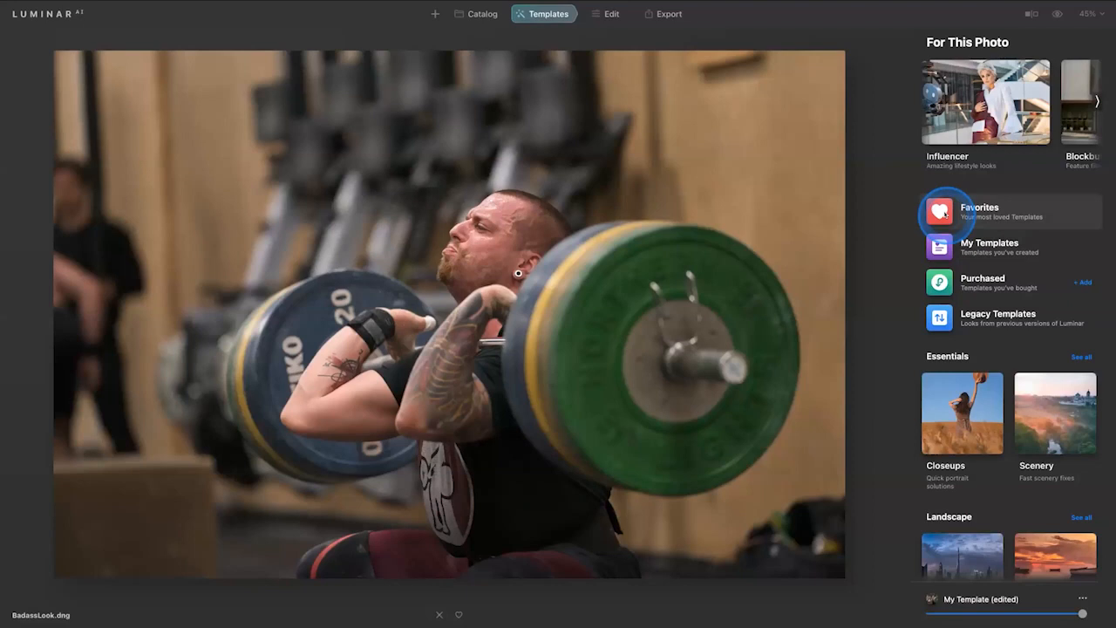
click(941, 210)
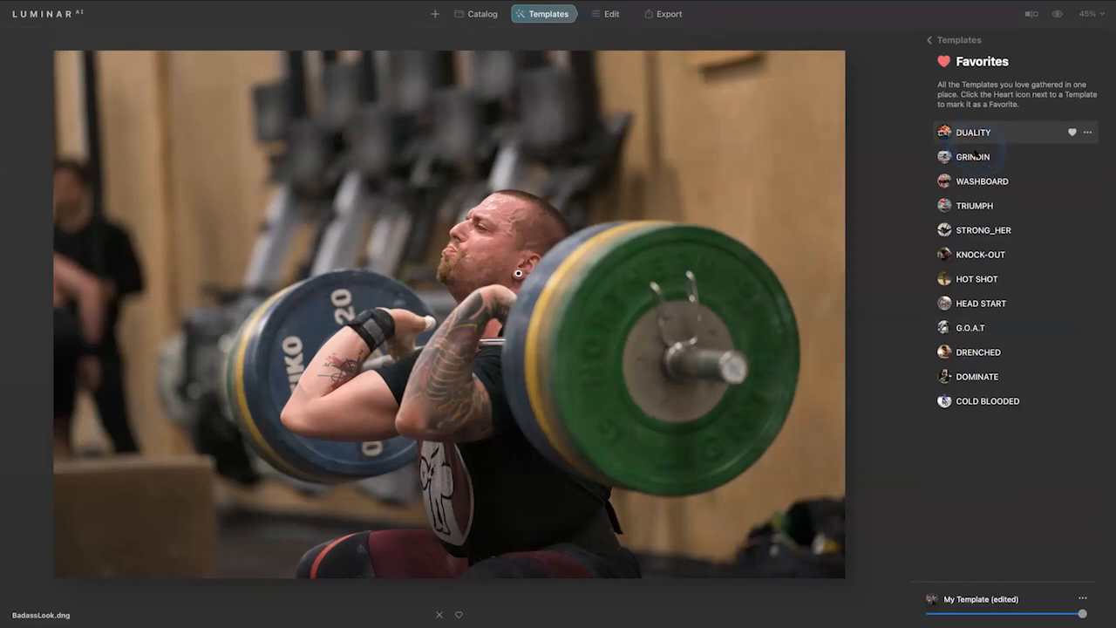
click(965, 376)
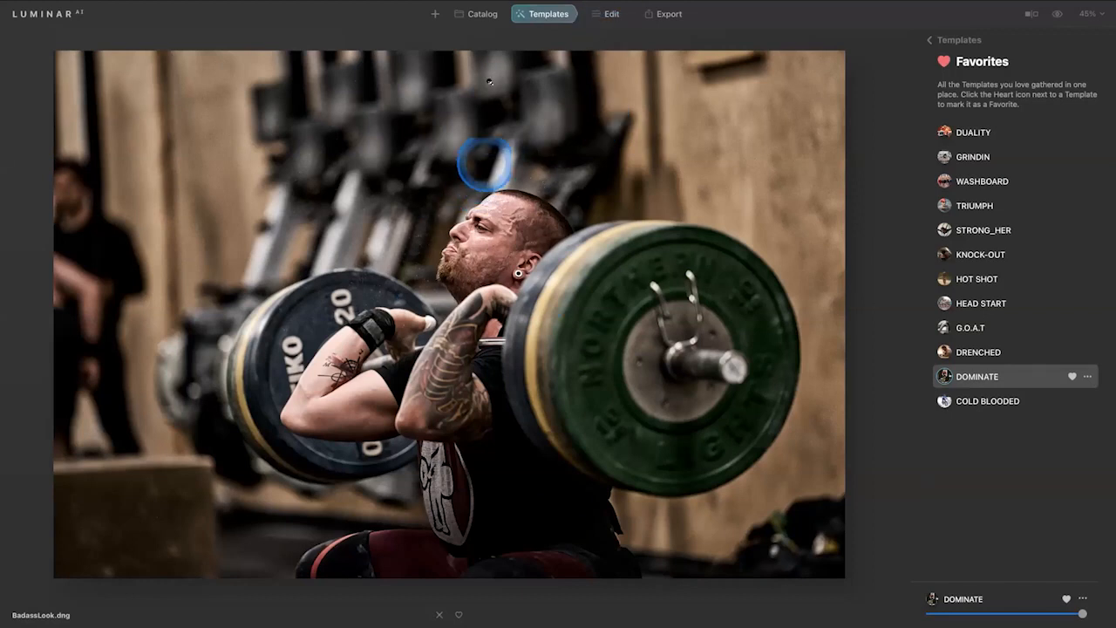
Step: Revert the photo to its original state through the edit history and return to the editing tools
click(598, 10)
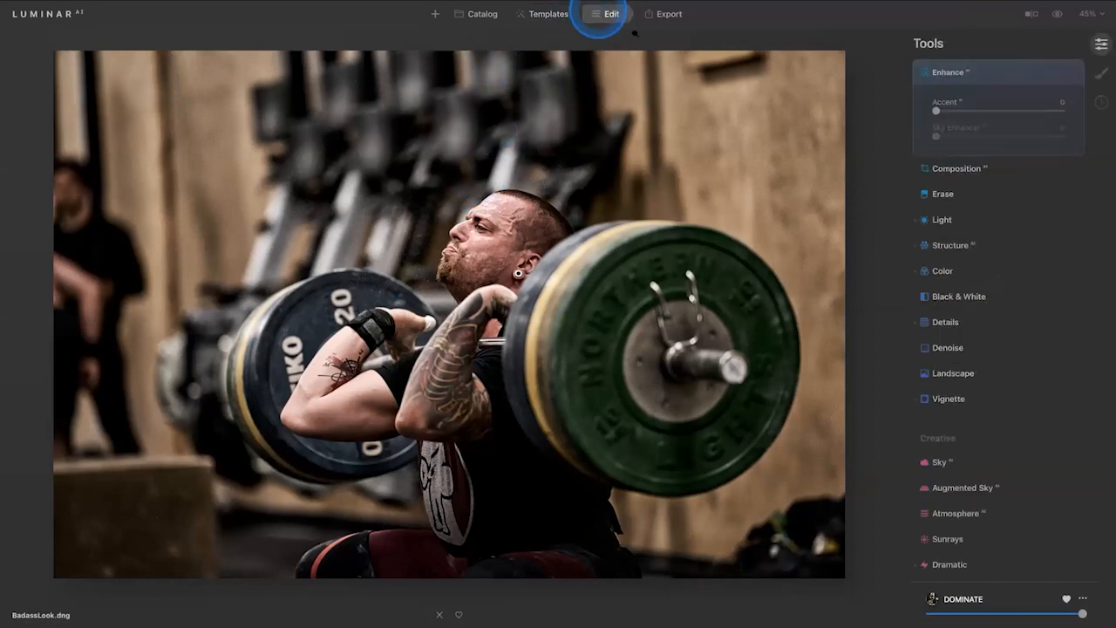
click(1101, 102)
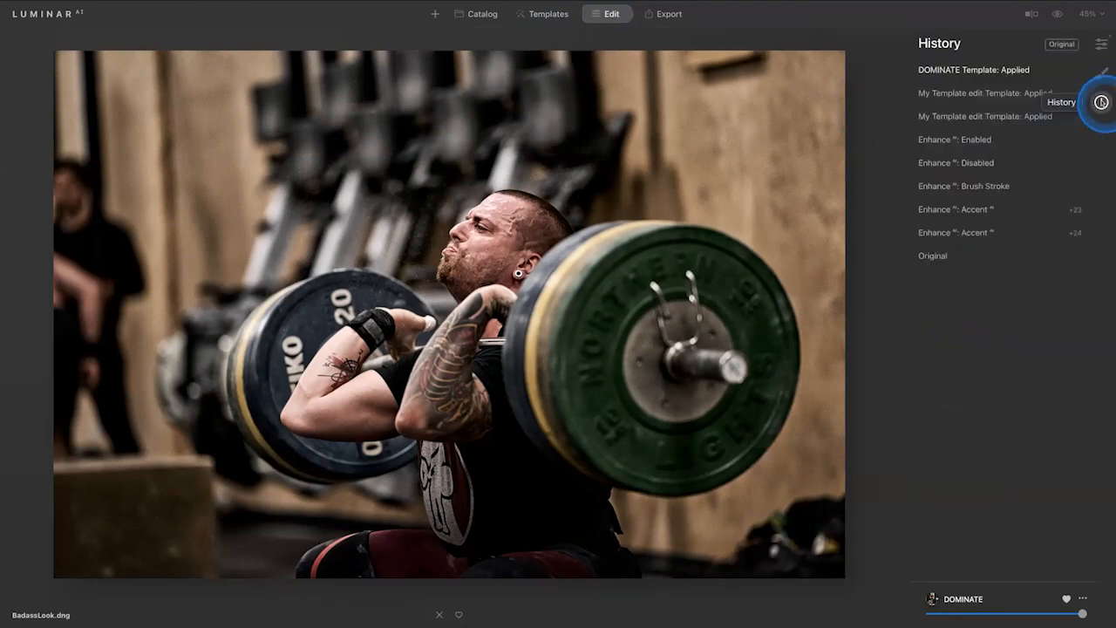
click(932, 258)
click(947, 232)
click(1036, 139)
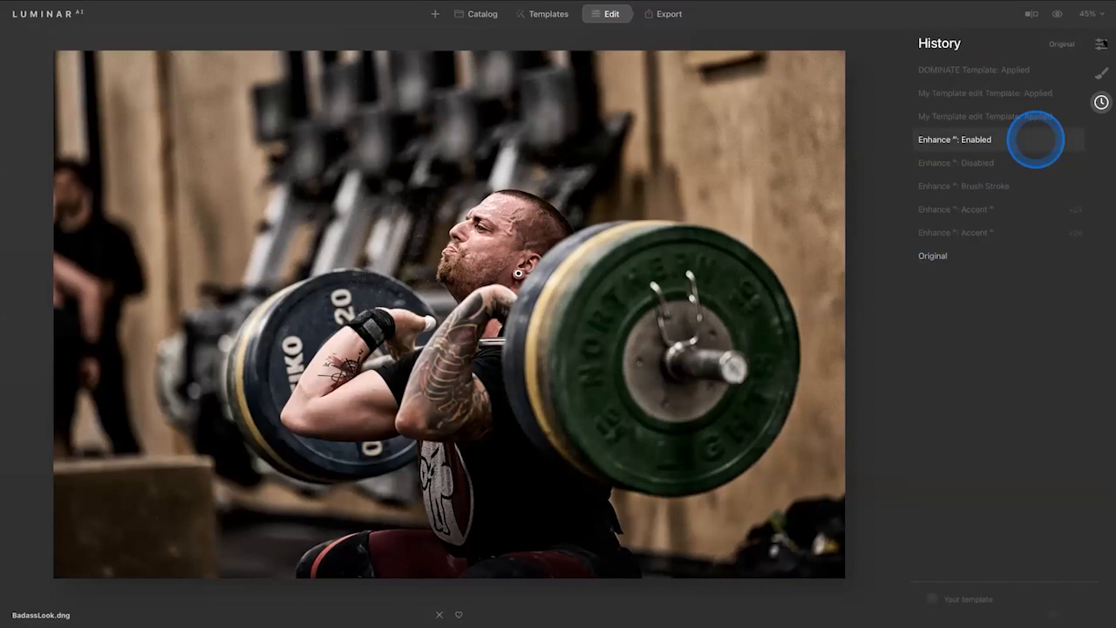
click(1099, 44)
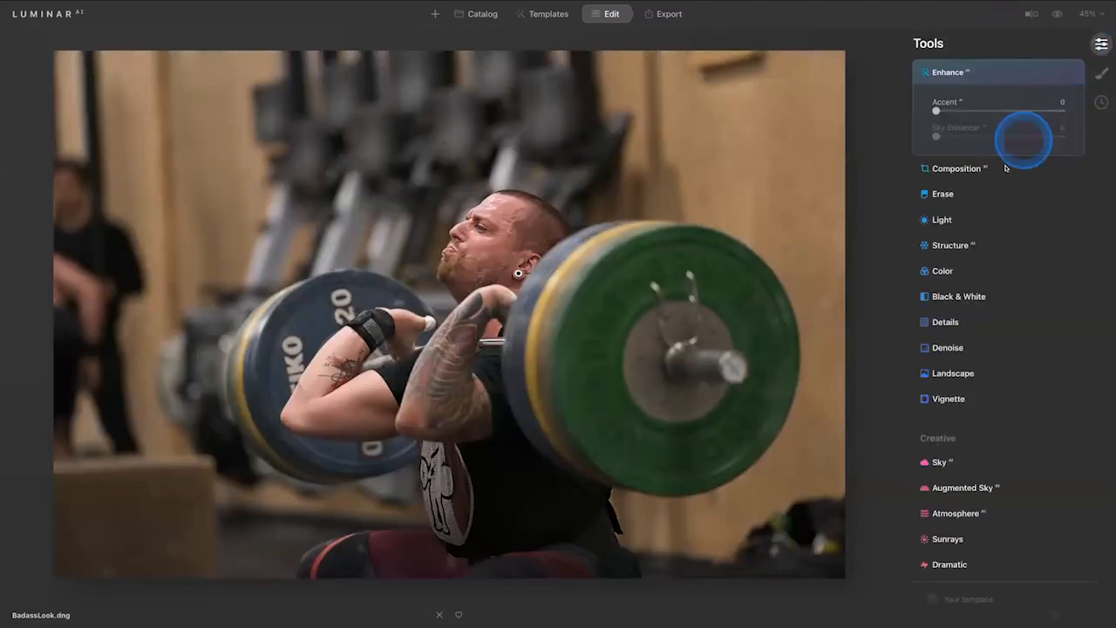
Step: Set the Accent of the Enhance tool to 45
click(981, 63)
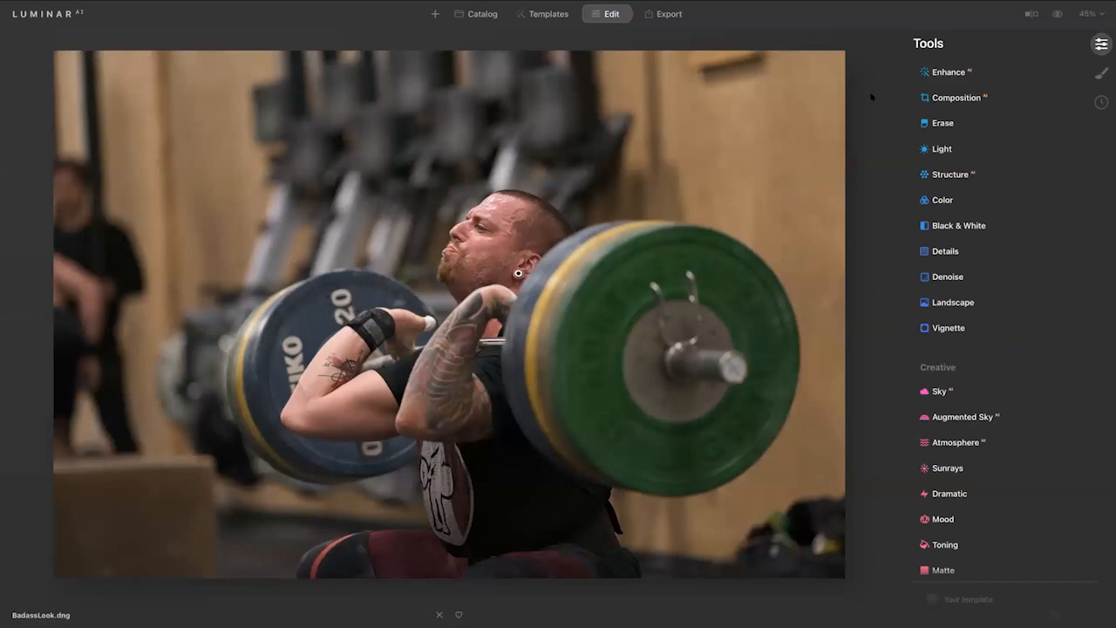
click(948, 73)
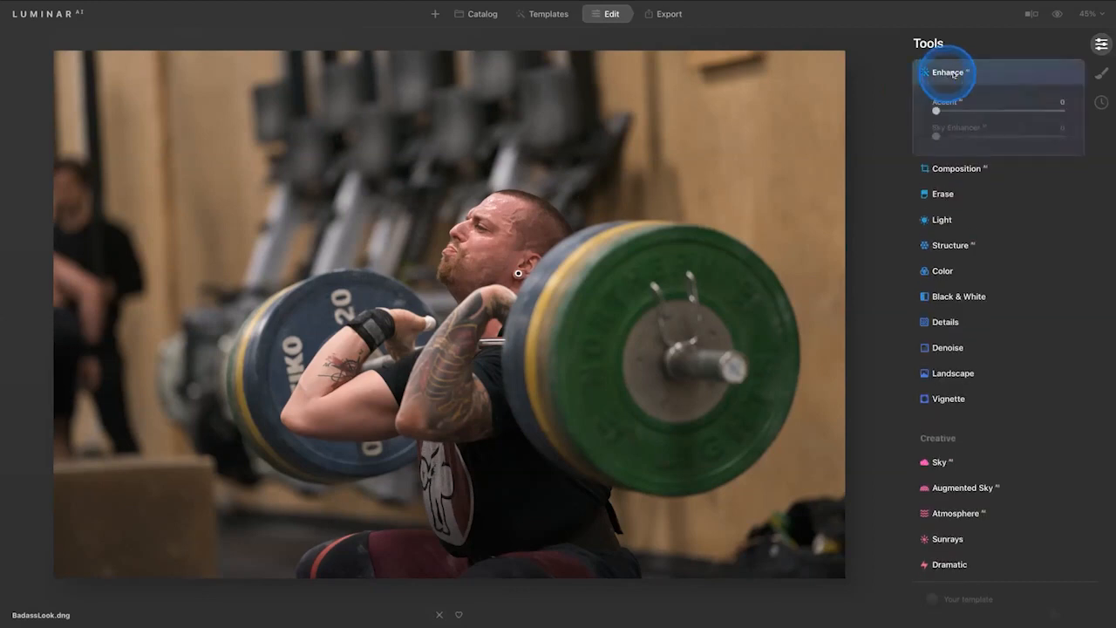
click(935, 111)
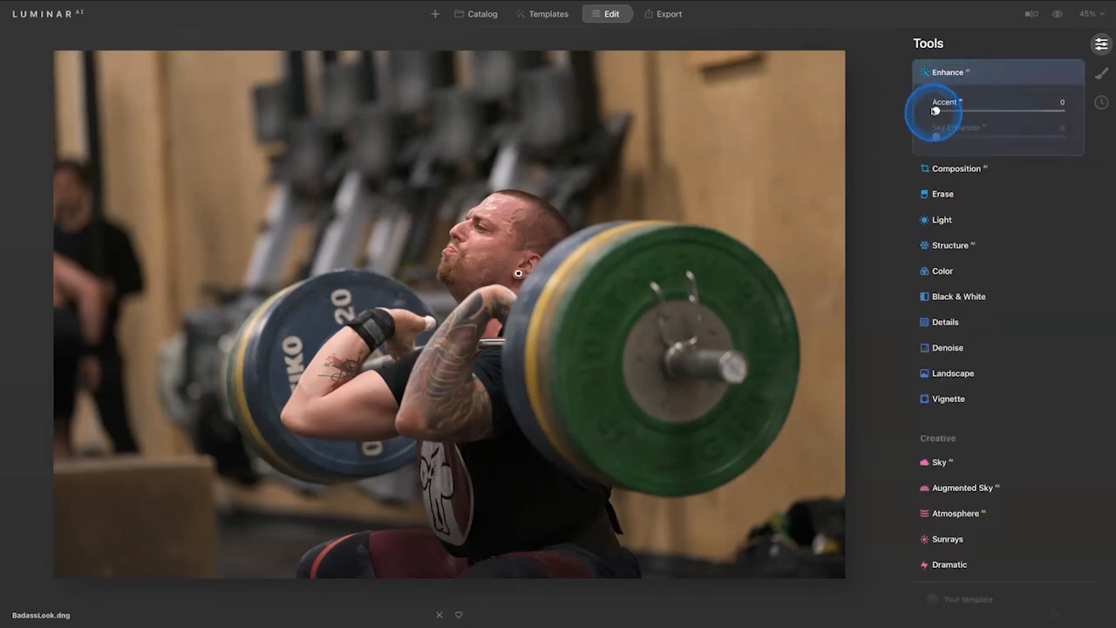
drag(936, 111, 988, 111)
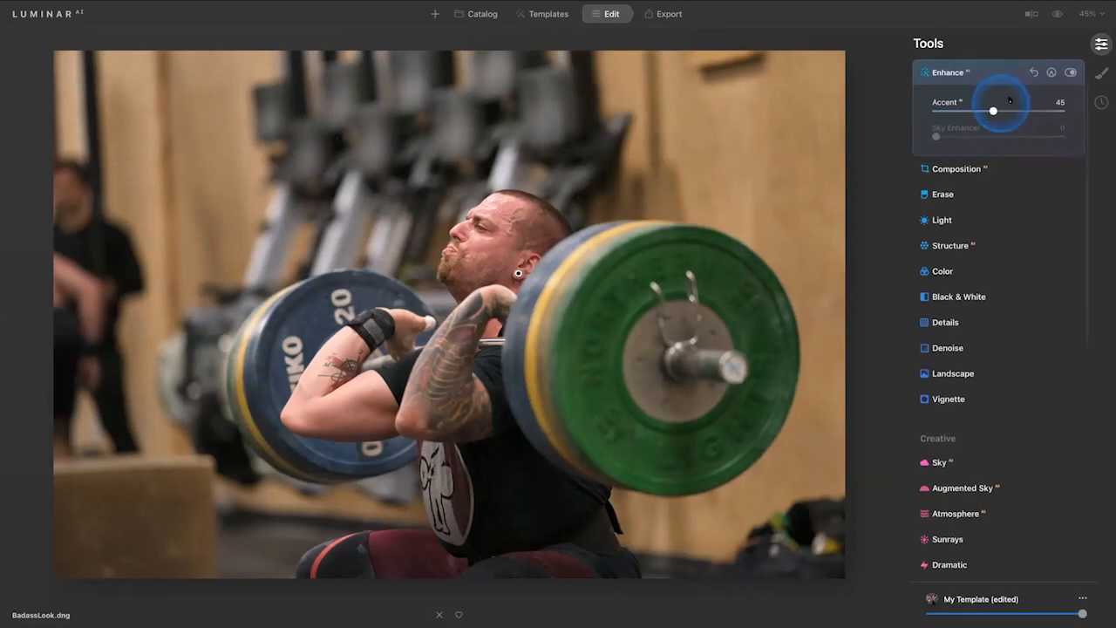
Step: Paint a mask for the Enhance effect over the athlete and barbell plates with a brush radius of 156
click(1051, 72)
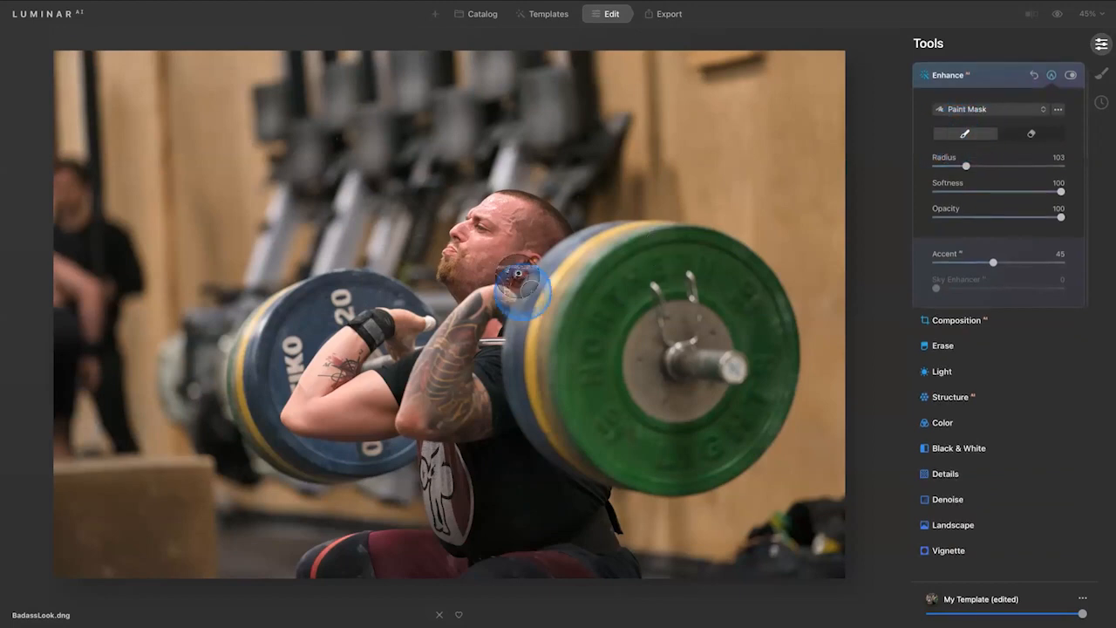
drag(966, 164, 982, 165)
mouse_move(528, 284)
mouse_down()
mouse_move(495, 237)
mouse_move(461, 242)
mouse_move(488, 217)
mouse_move(516, 215)
mouse_move(551, 240)
mouse_move(533, 233)
mouse_move(487, 307)
mouse_move(395, 319)
mouse_move(340, 299)
mouse_move(256, 349)
mouse_move(306, 352)
mouse_move(351, 396)
mouse_move(284, 429)
mouse_move(321, 443)
mouse_move(467, 410)
mouse_move(598, 257)
mouse_move(671, 247)
mouse_move(738, 293)
mouse_move(753, 393)
mouse_move(688, 458)
mouse_move(606, 327)
mouse_move(617, 364)
mouse_move(739, 337)
mouse_move(438, 424)
mouse_move(325, 573)
mouse_move(503, 547)
mouse_move(574, 554)
mouse_up()
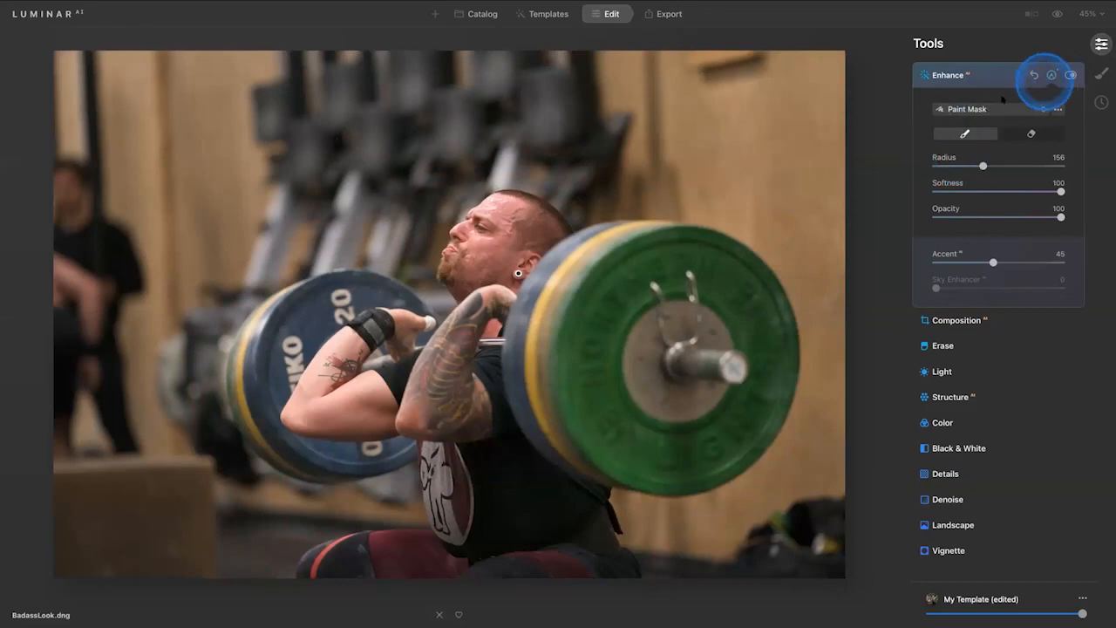
mouse_move(640, 320)
mouse_down()
mouse_move(576, 342)
mouse_move(552, 313)
mouse_up()
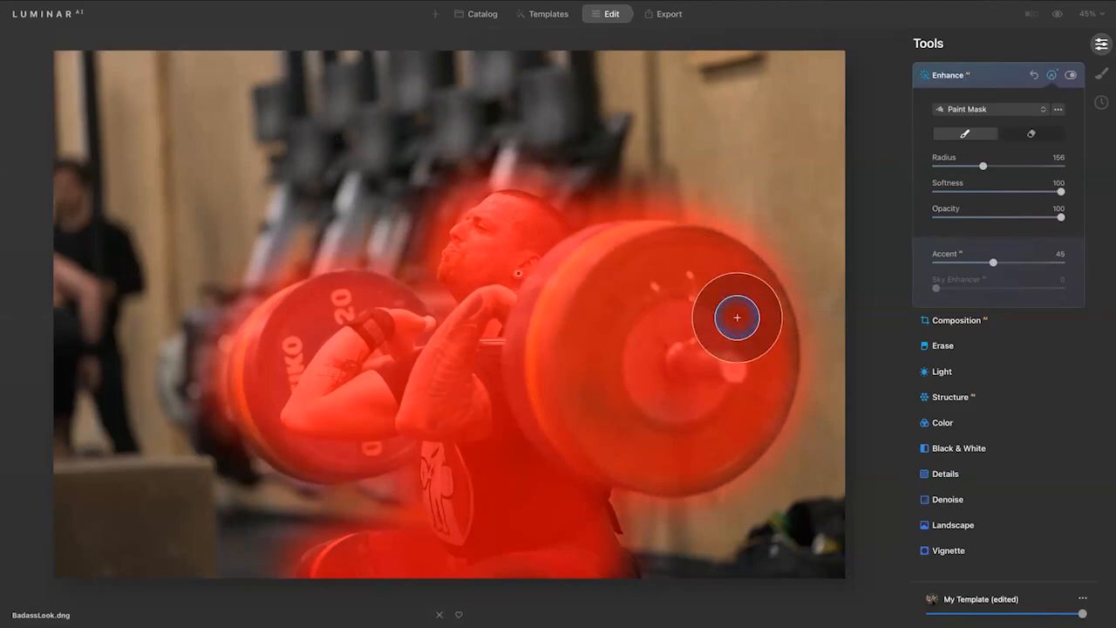
mouse_move(306, 418)
mouse_down()
mouse_move(279, 398)
mouse_move(307, 362)
mouse_up()
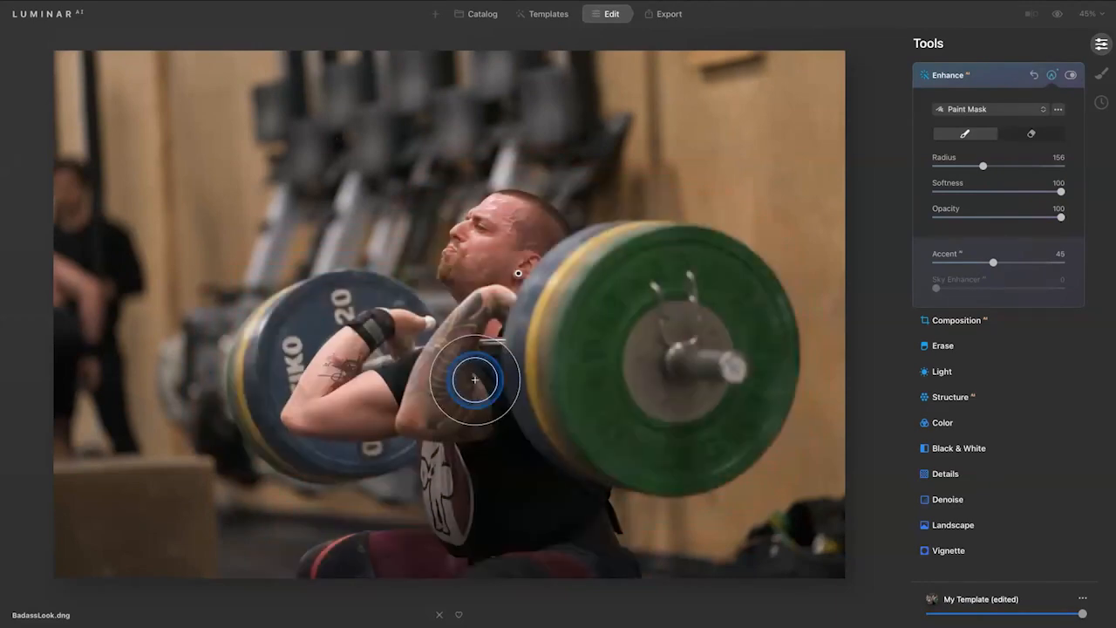
click(474, 379)
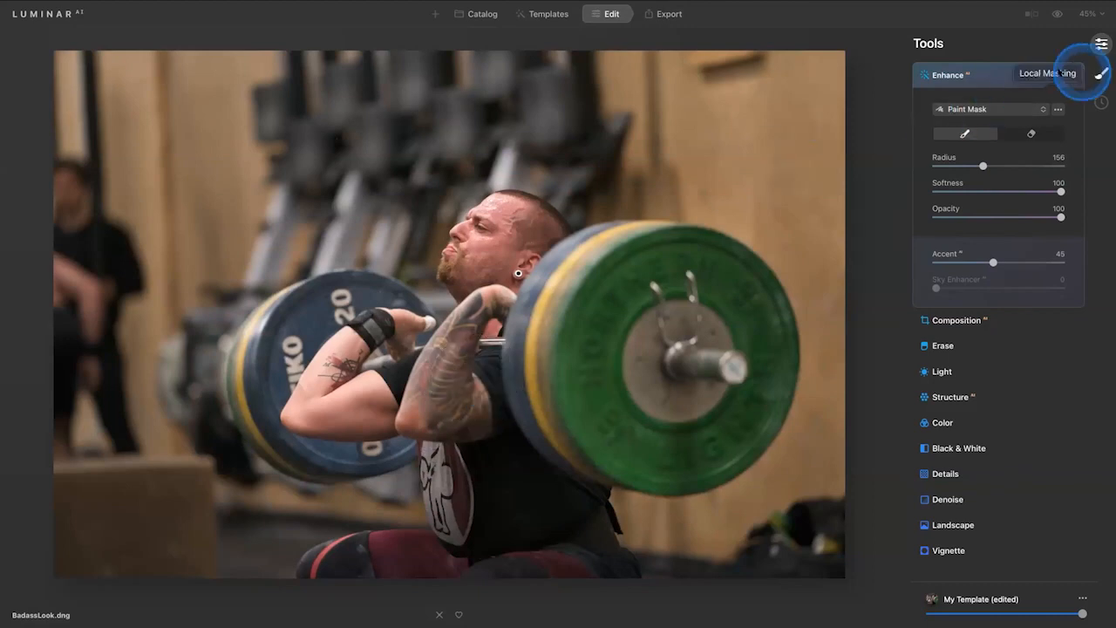
click(1069, 75)
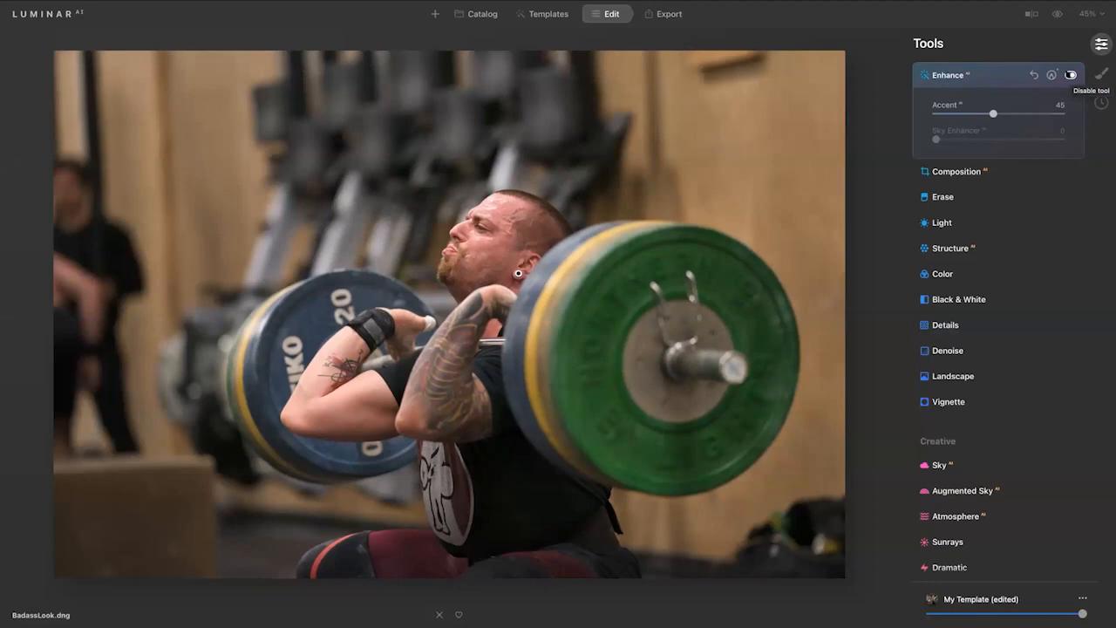
Step: Set the Structure Amount to 33 and Boost to 77, judging the detail on the athlete's face at 100% zoom
click(990, 75)
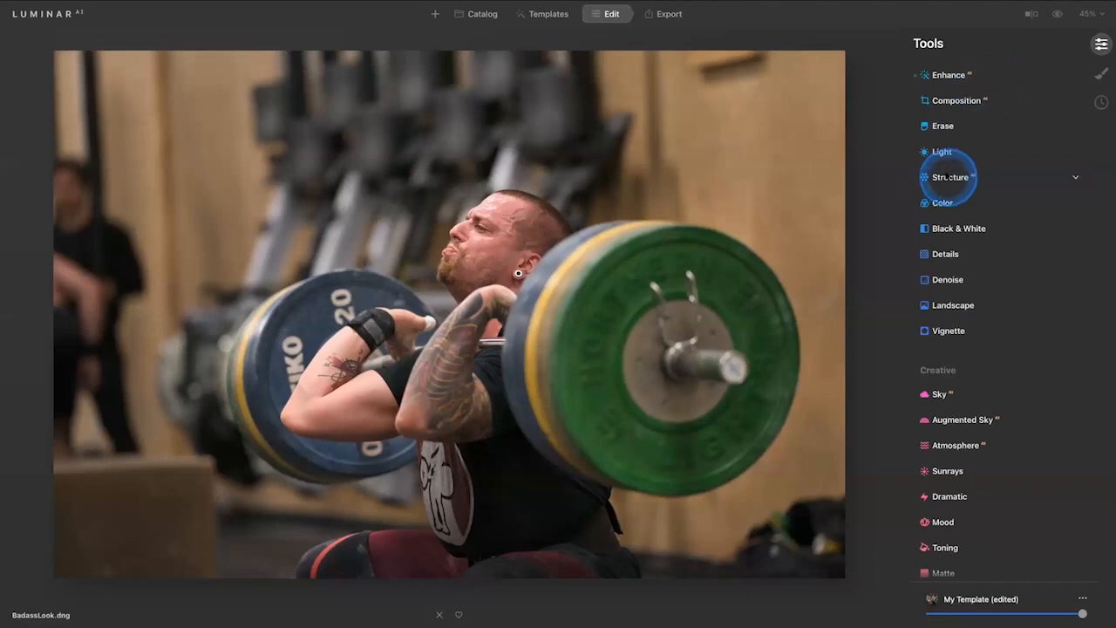
click(947, 178)
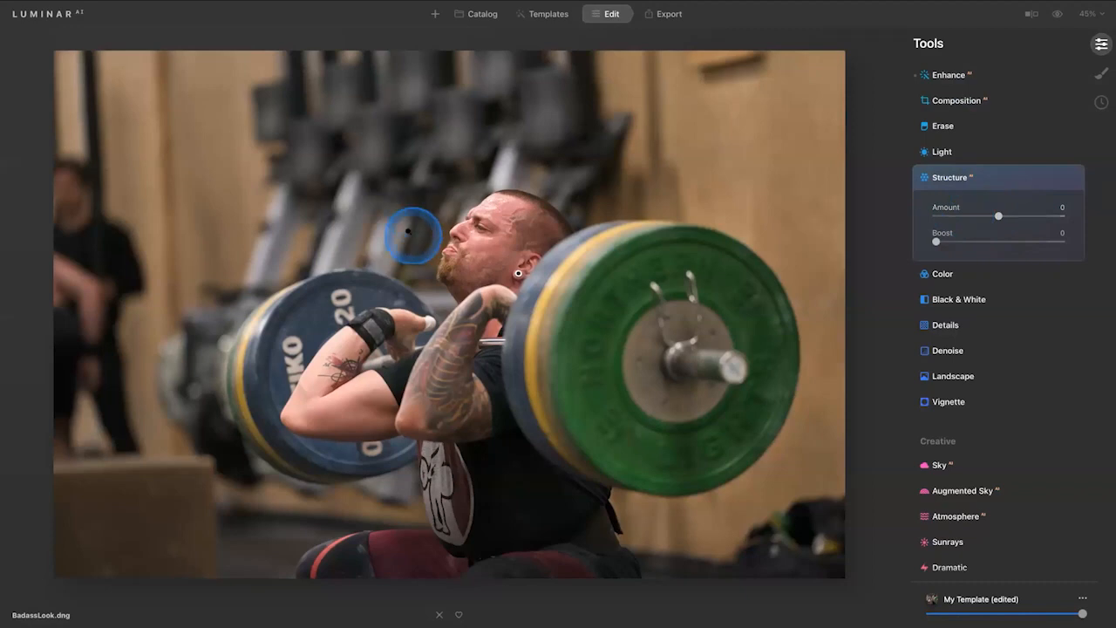
double_click(411, 237)
drag(417, 234, 398, 314)
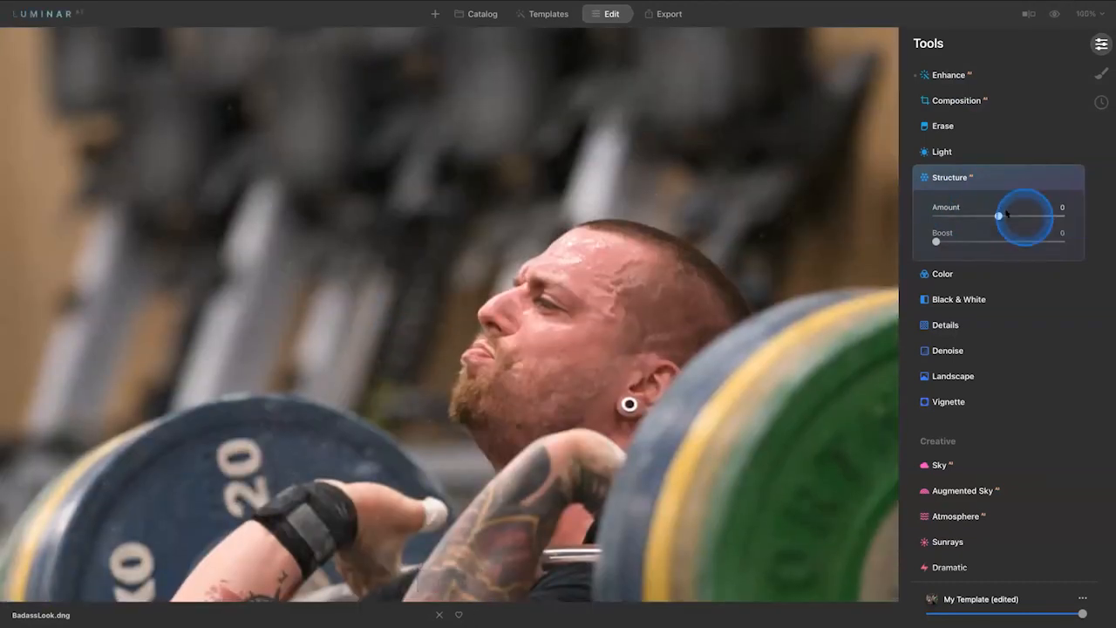
drag(998, 215, 1019, 215)
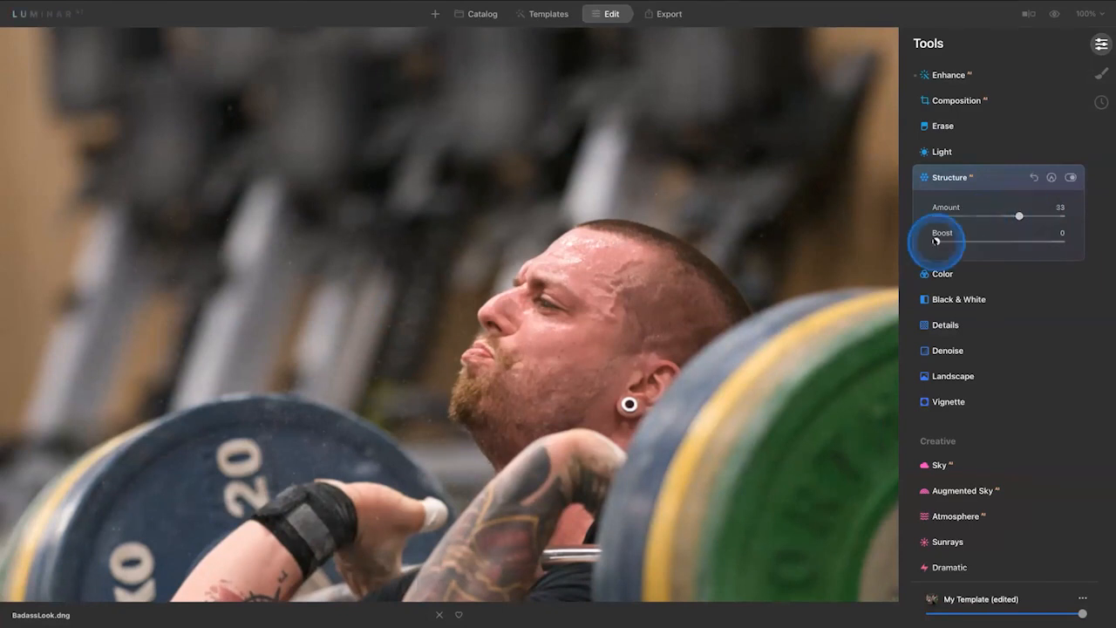
drag(936, 240, 979, 240)
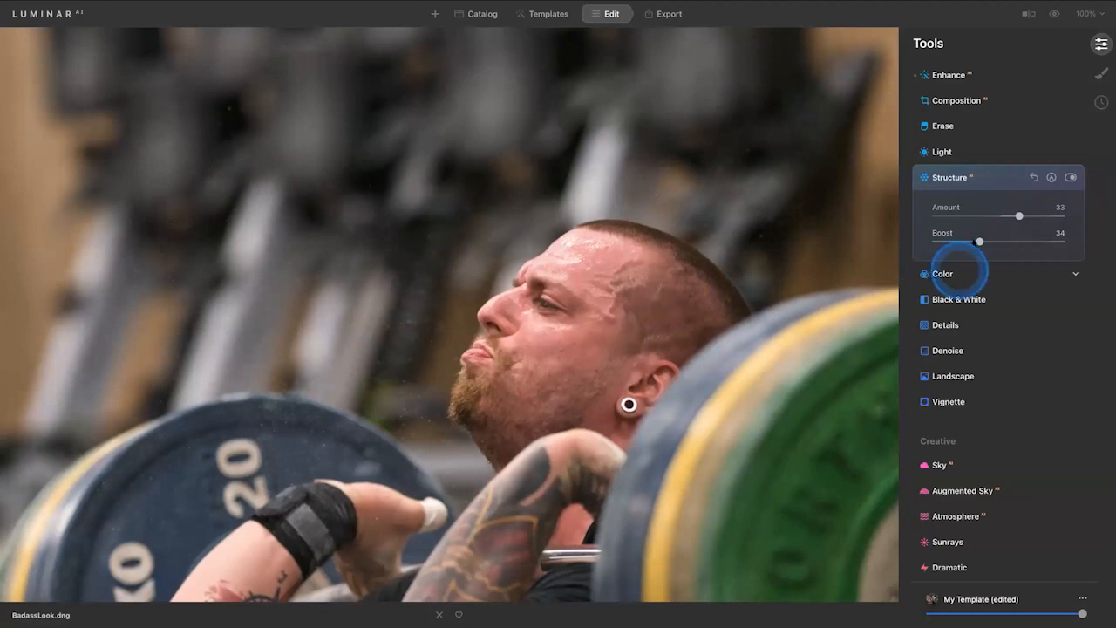
drag(979, 242, 1013, 242)
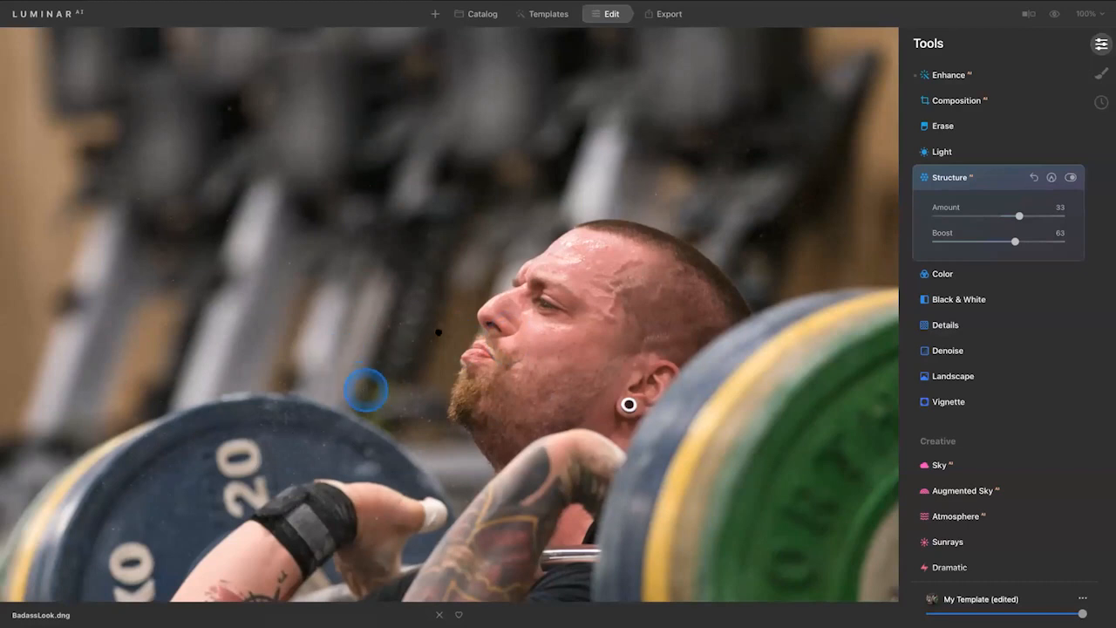
drag(365, 390, 442, 335)
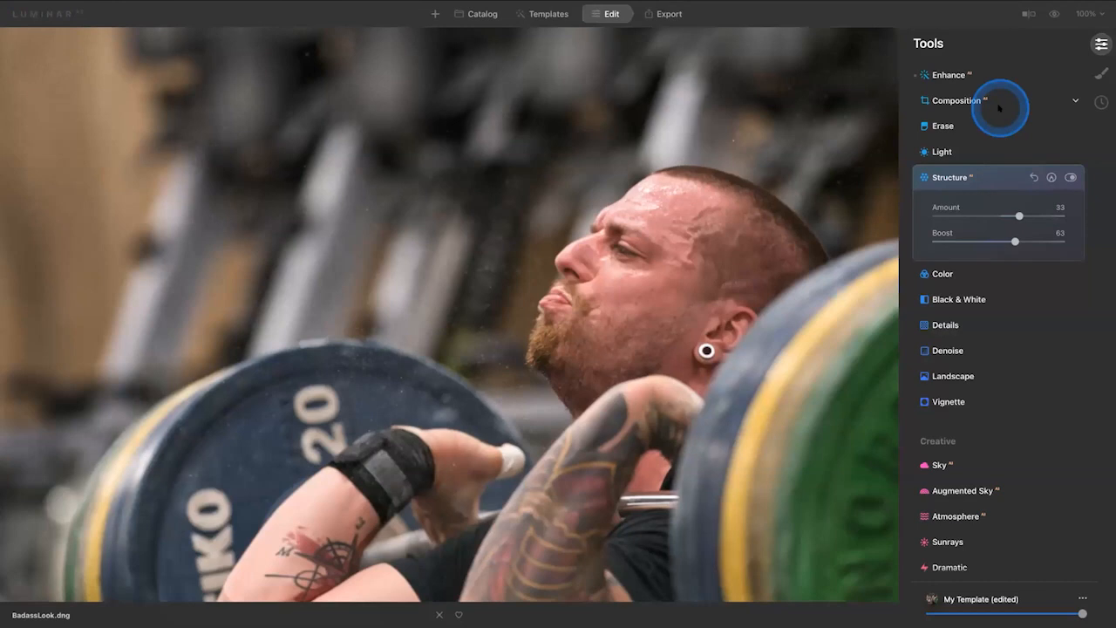
click(1034, 239)
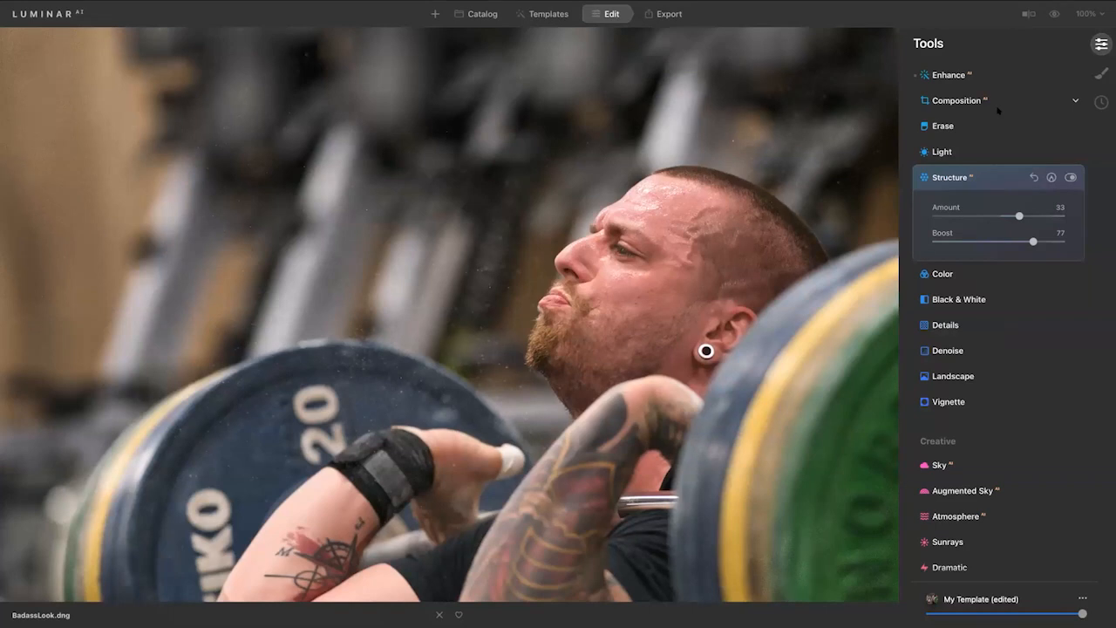
Step: Copy the painted mask of the Enhance tool and paste it into the Structure tool
click(959, 76)
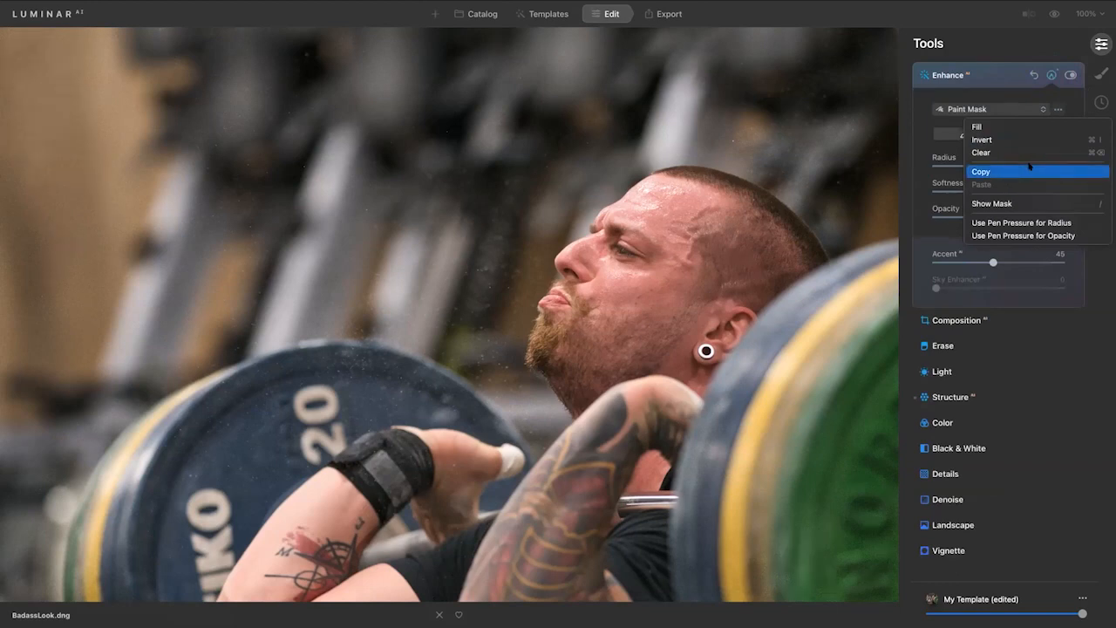
click(1029, 171)
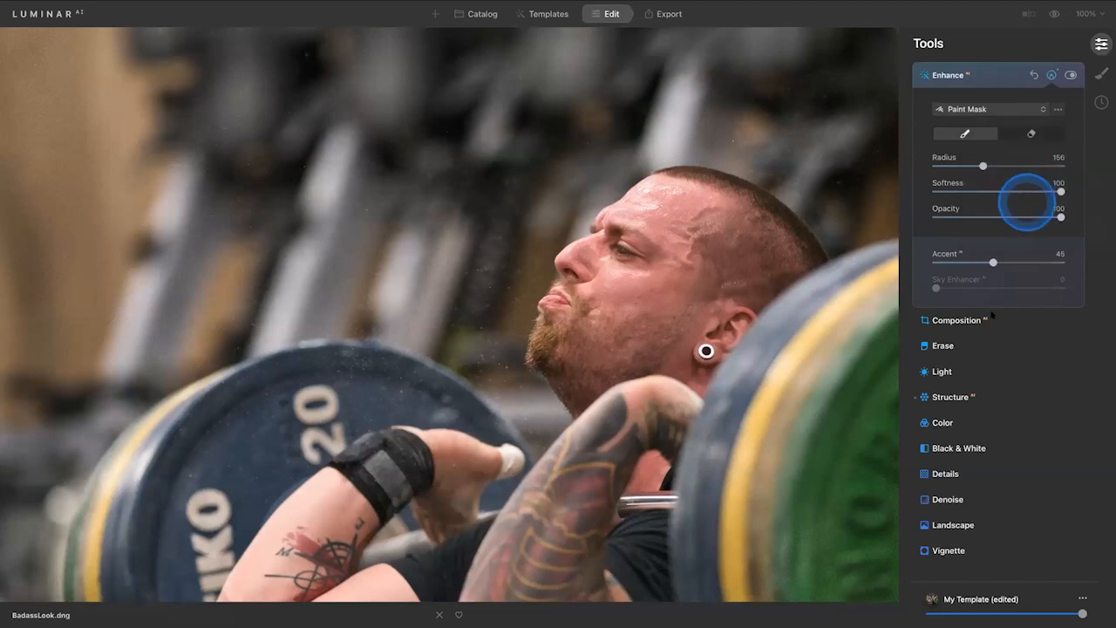
click(978, 399)
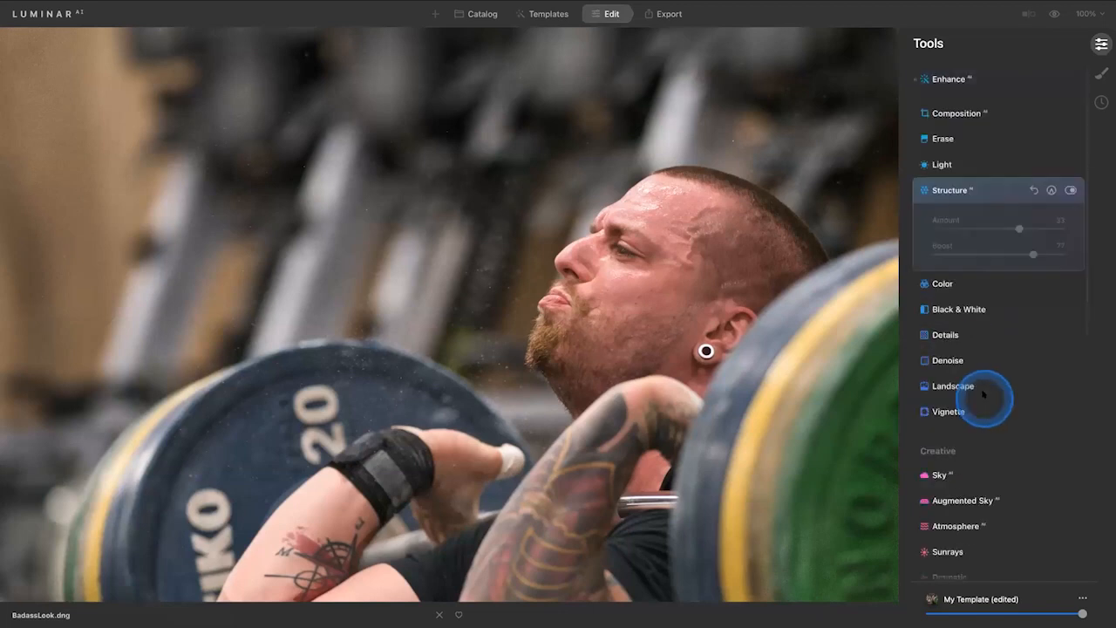
click(1050, 181)
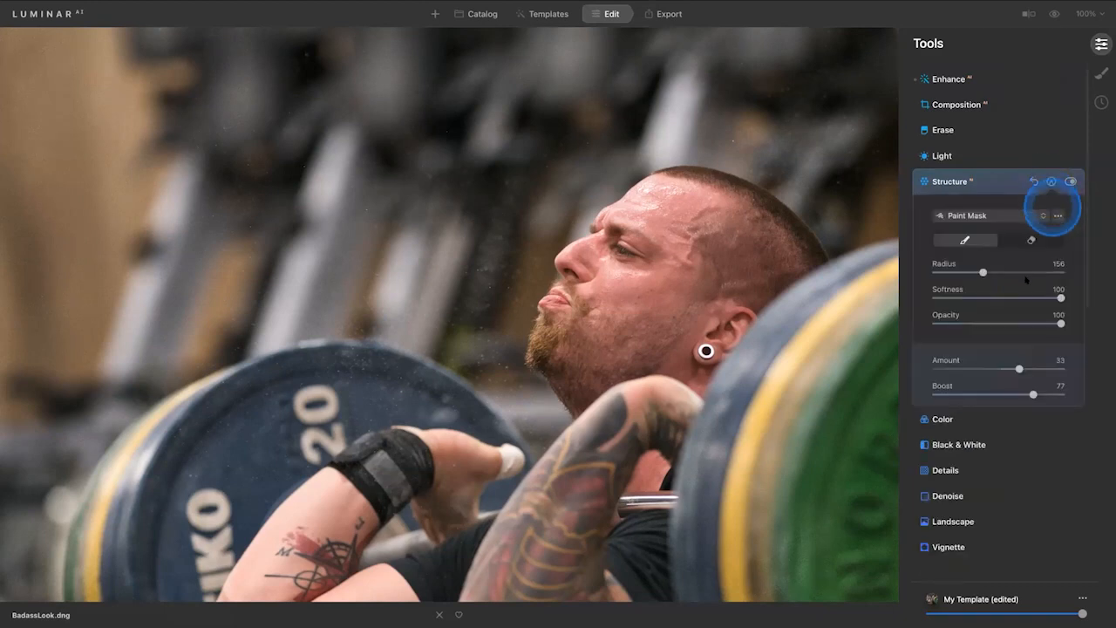
click(1058, 215)
click(1021, 289)
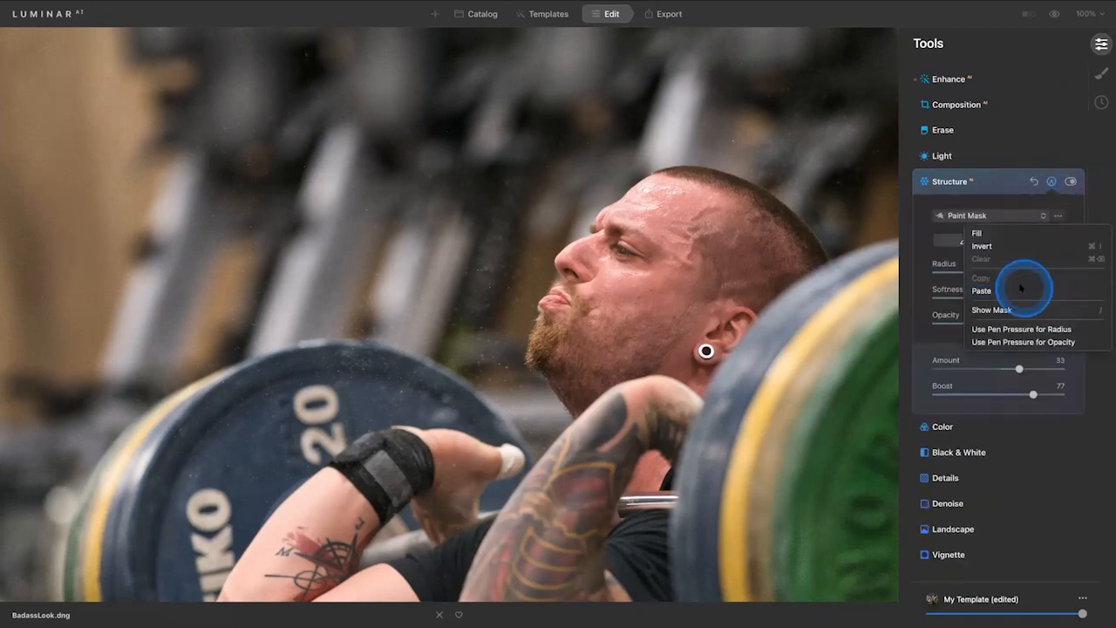
Step: Touch up the Structure mask around the athlete's head with the brush radius set to 167
mouse_move(689, 253)
mouse_down()
mouse_move(717, 255)
mouse_move(636, 299)
mouse_move(694, 266)
mouse_up()
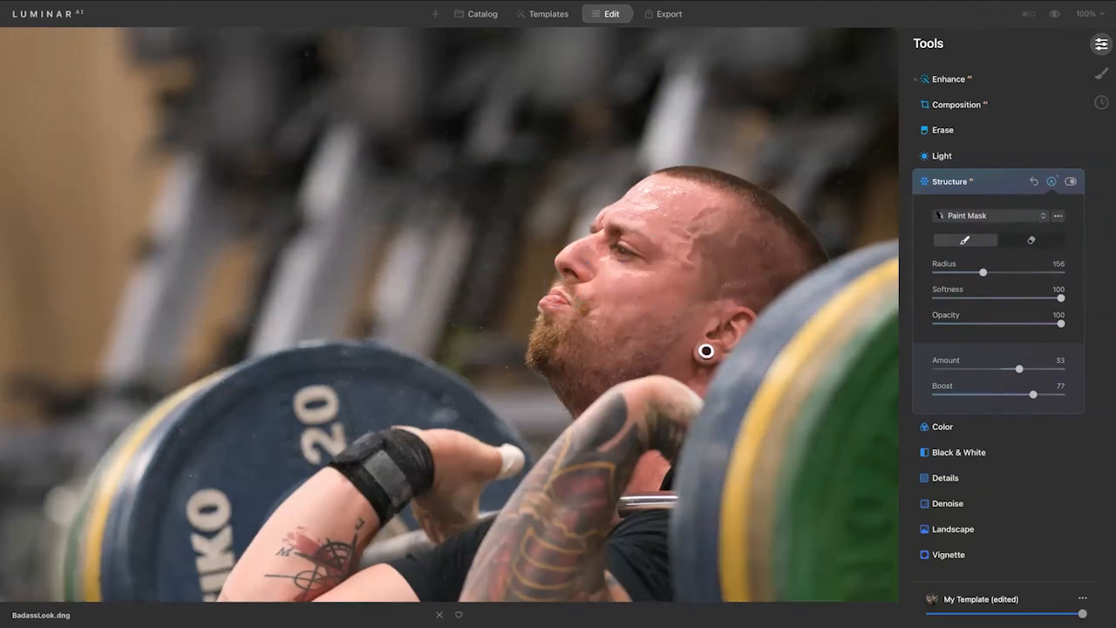
drag(983, 272, 986, 272)
mouse_move(489, 271)
mouse_down()
mouse_move(496, 259)
mouse_move(499, 304)
mouse_move(449, 313)
mouse_move(449, 176)
mouse_move(285, 225)
mouse_move(668, 219)
mouse_up()
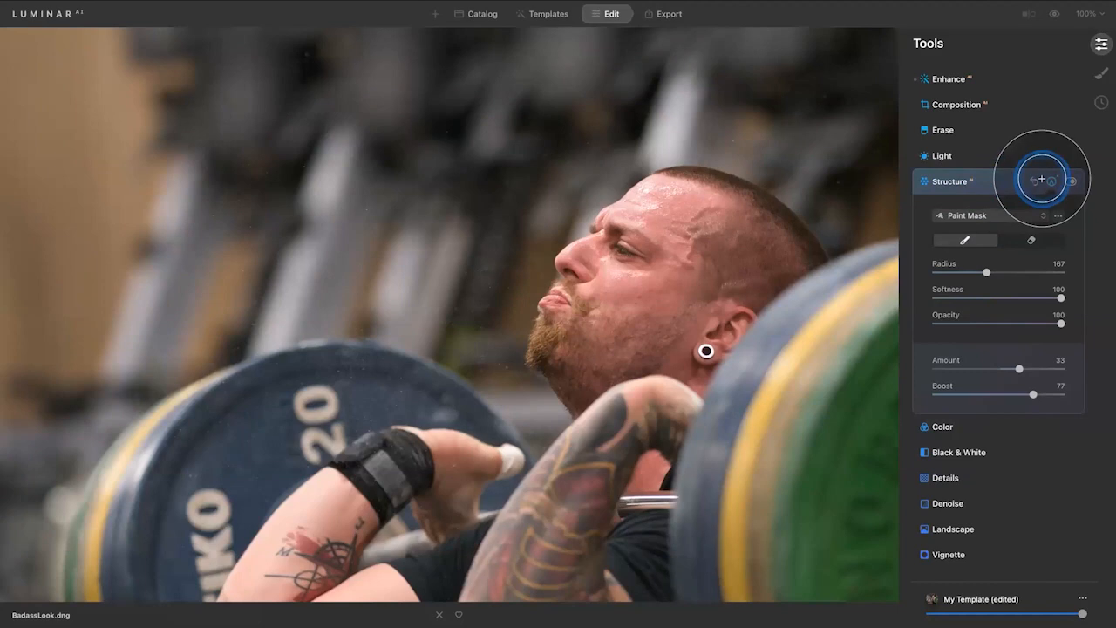
Step: Copy the painted mask of the Structure tool
click(1030, 240)
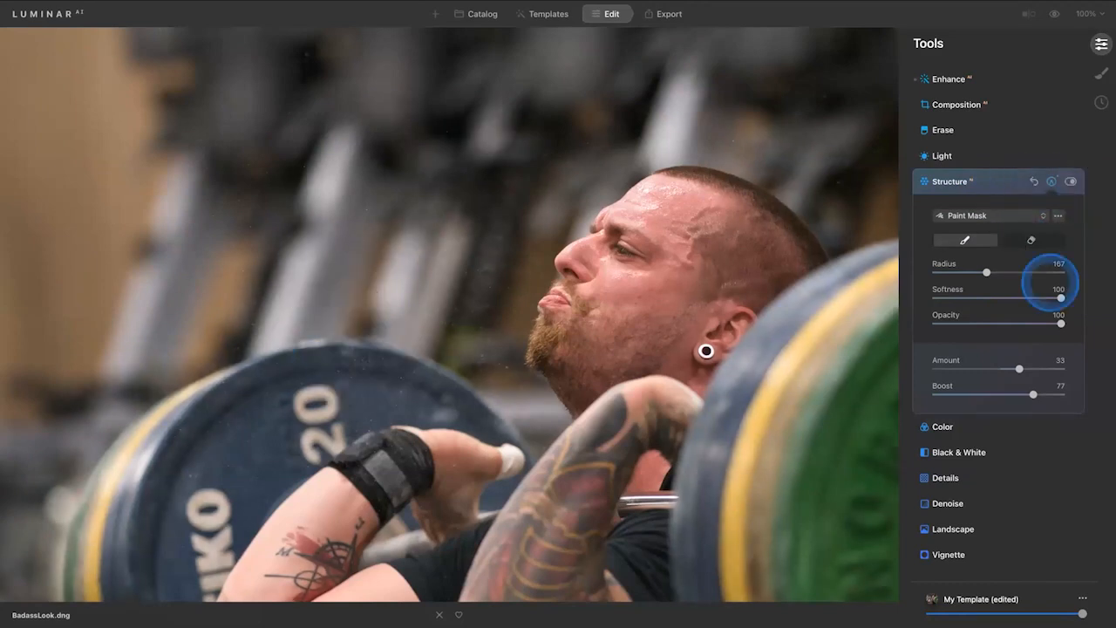
click(1057, 215)
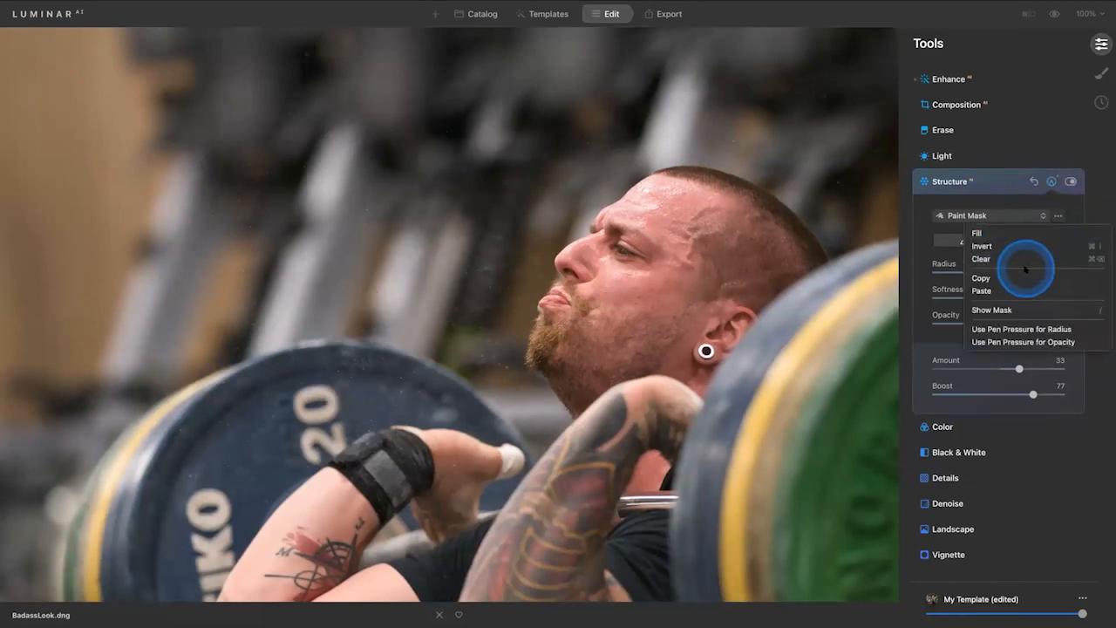
click(1012, 279)
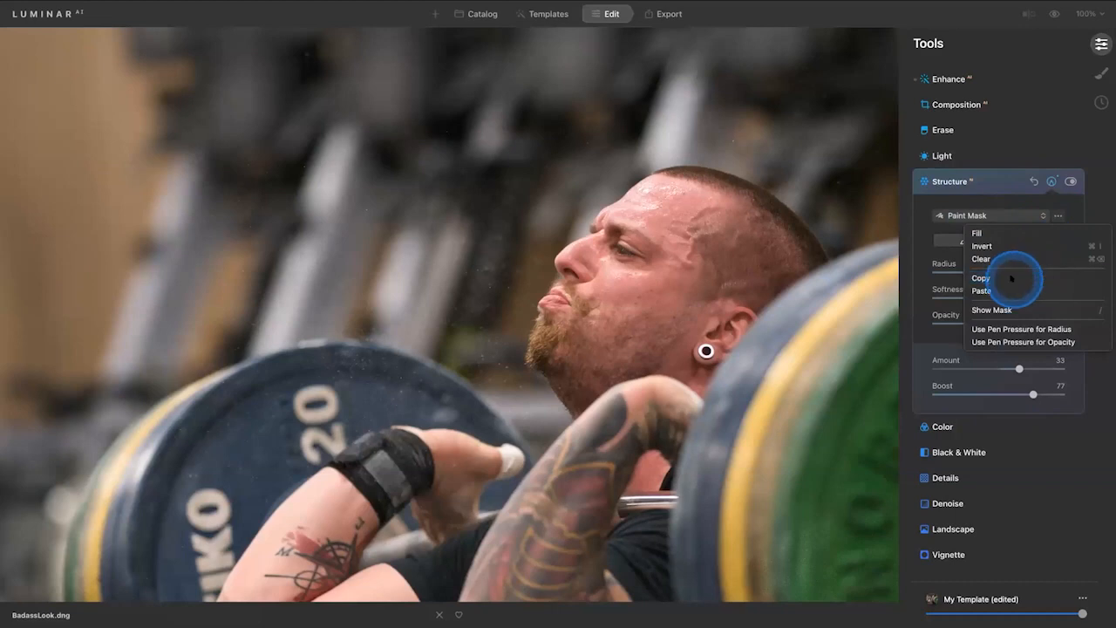
click(999, 186)
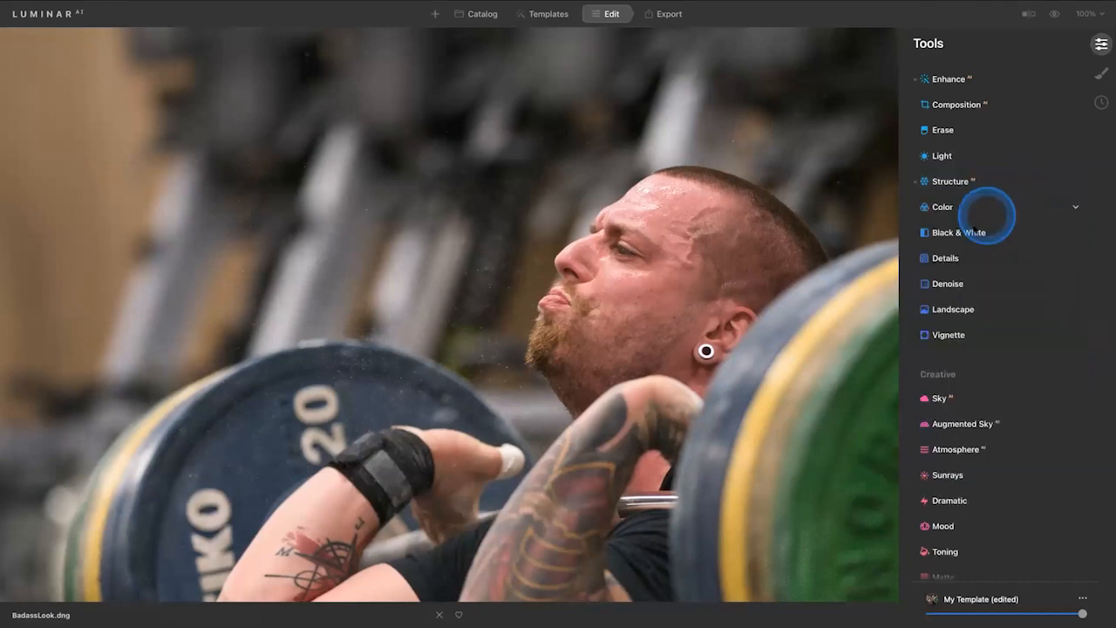
Step: Set Small Details to 11, Medium Details to 12 and Large Details to 12 in the Details tool
click(950, 258)
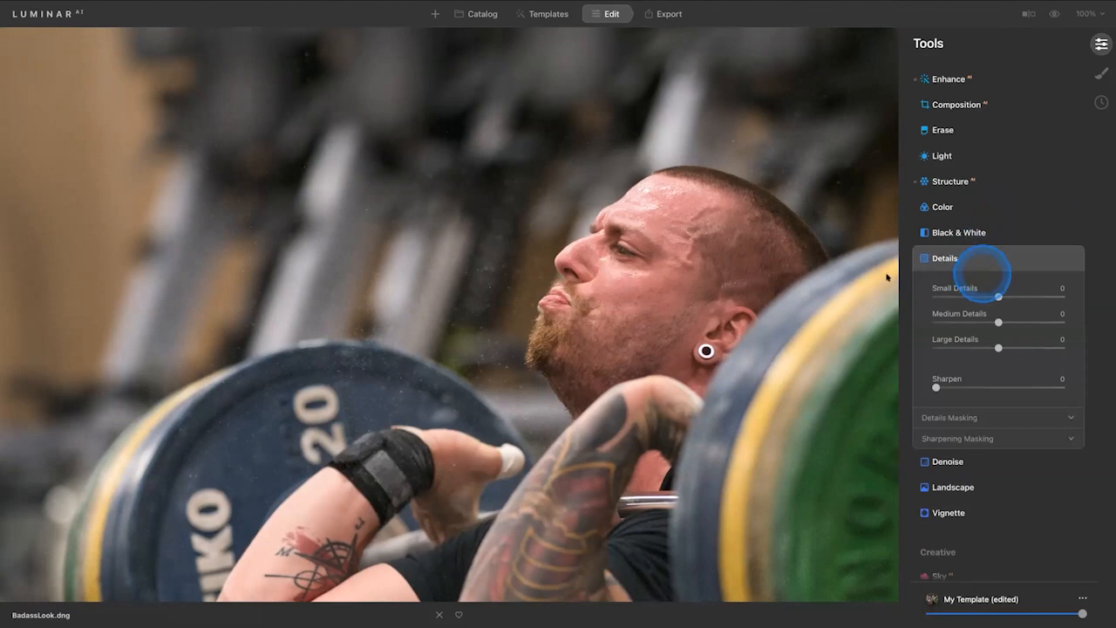
click(480, 261)
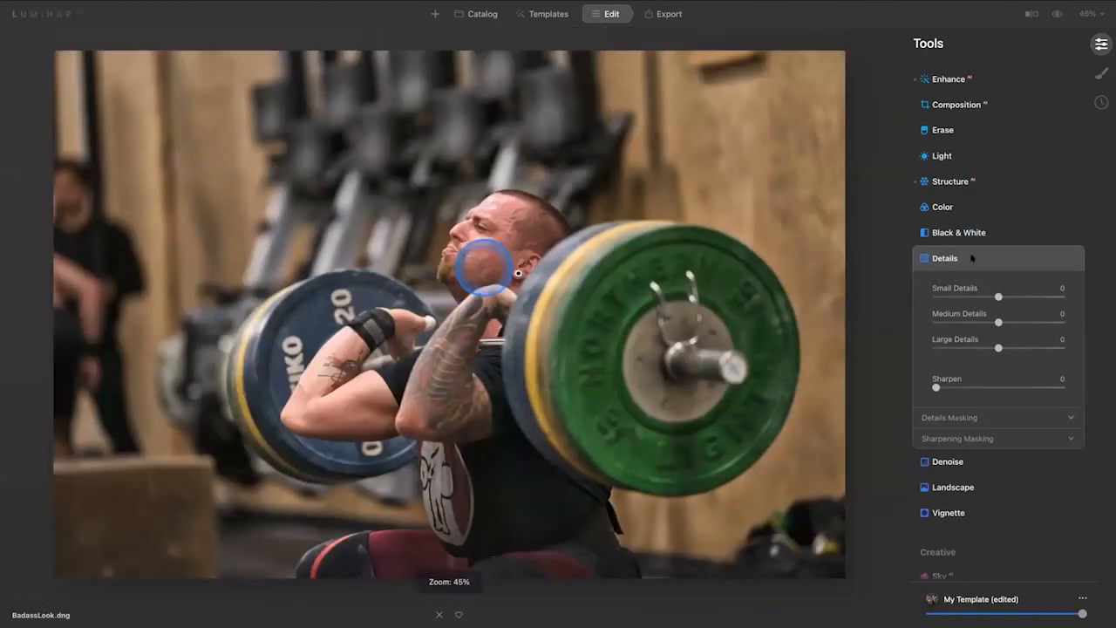
drag(992, 295, 1006, 321)
click(998, 348)
click(998, 350)
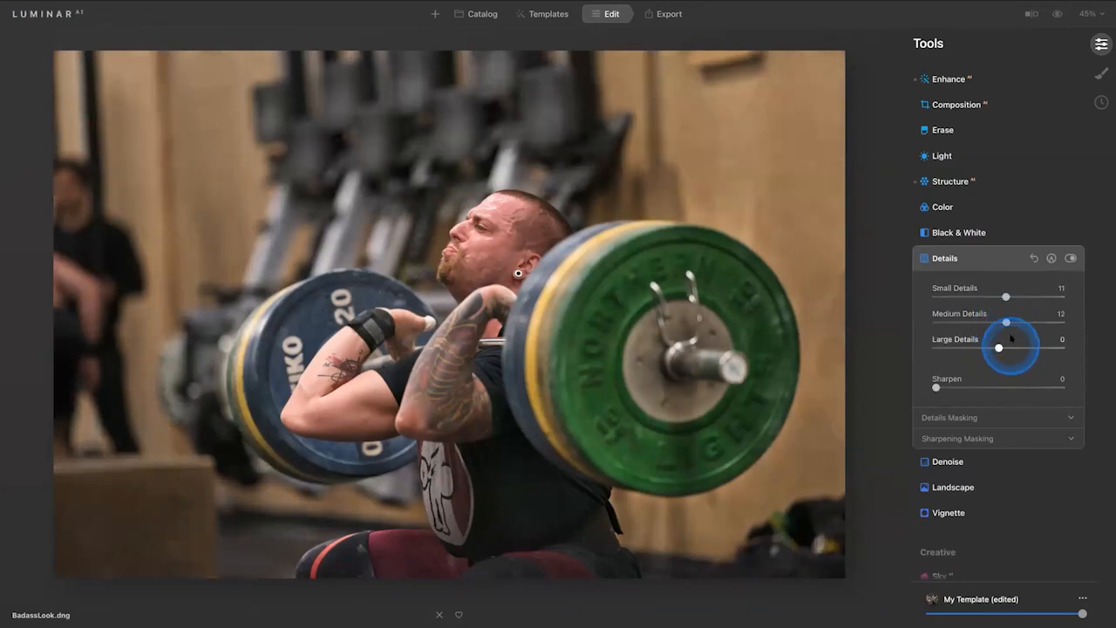
drag(998, 348, 1006, 348)
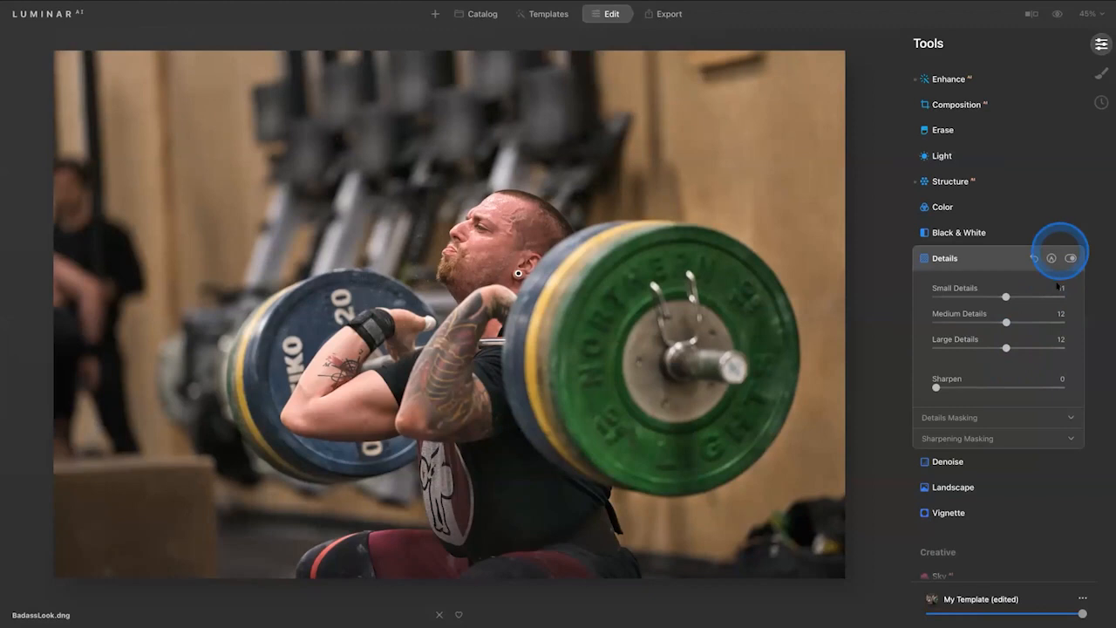
Step: Paste the copied mask into the Details tool as a paint mask and compare the edit with the original photo
click(1052, 258)
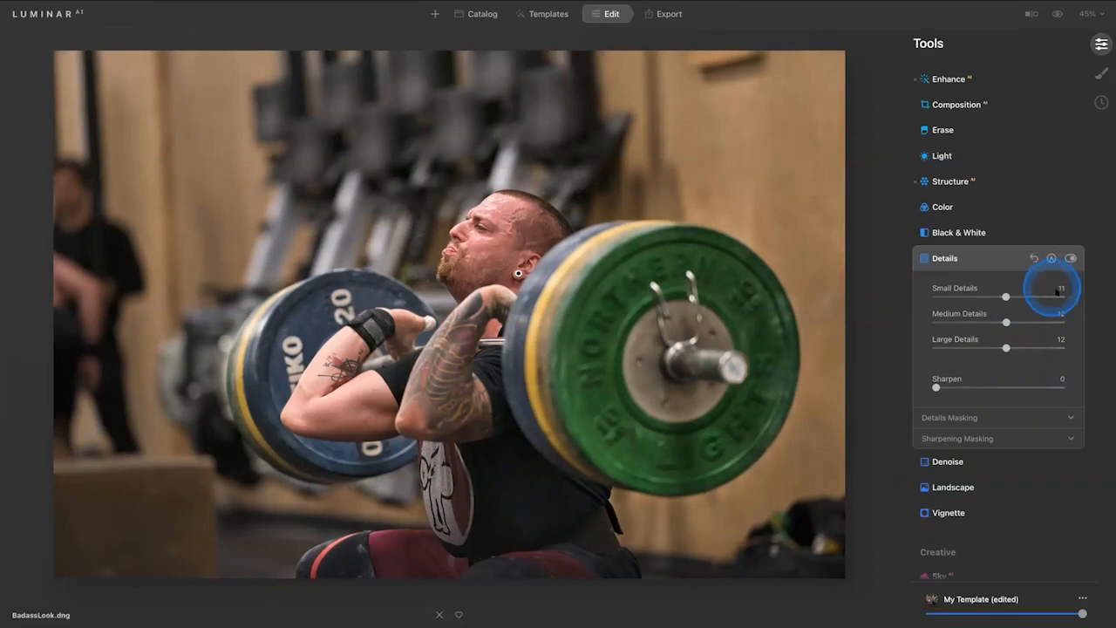
click(1057, 292)
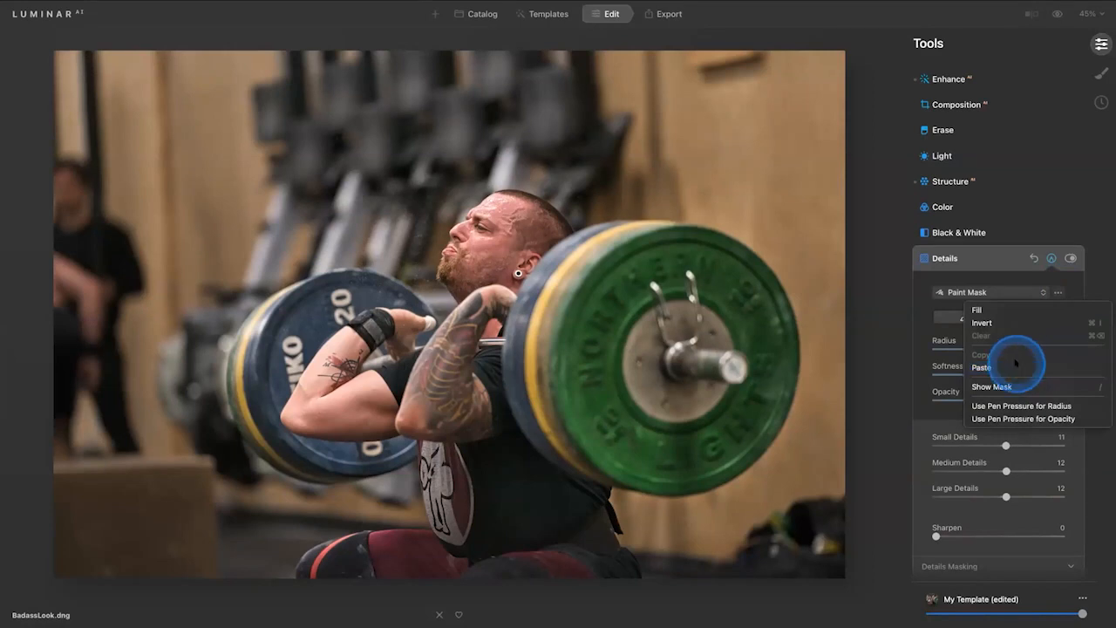
click(1016, 360)
drag(654, 168, 641, 152)
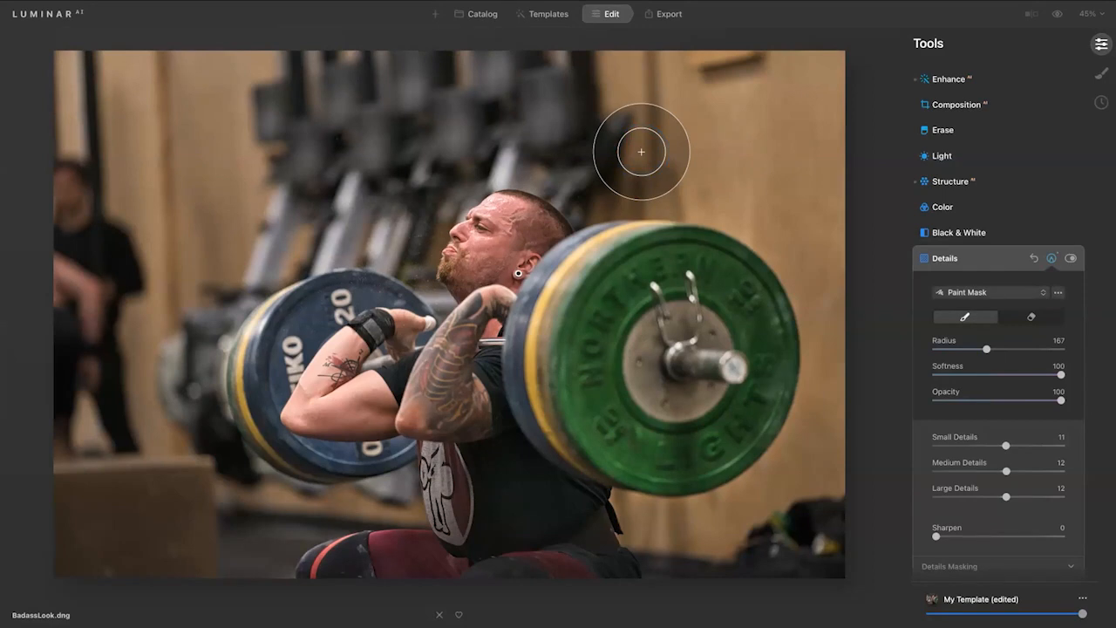
click(980, 256)
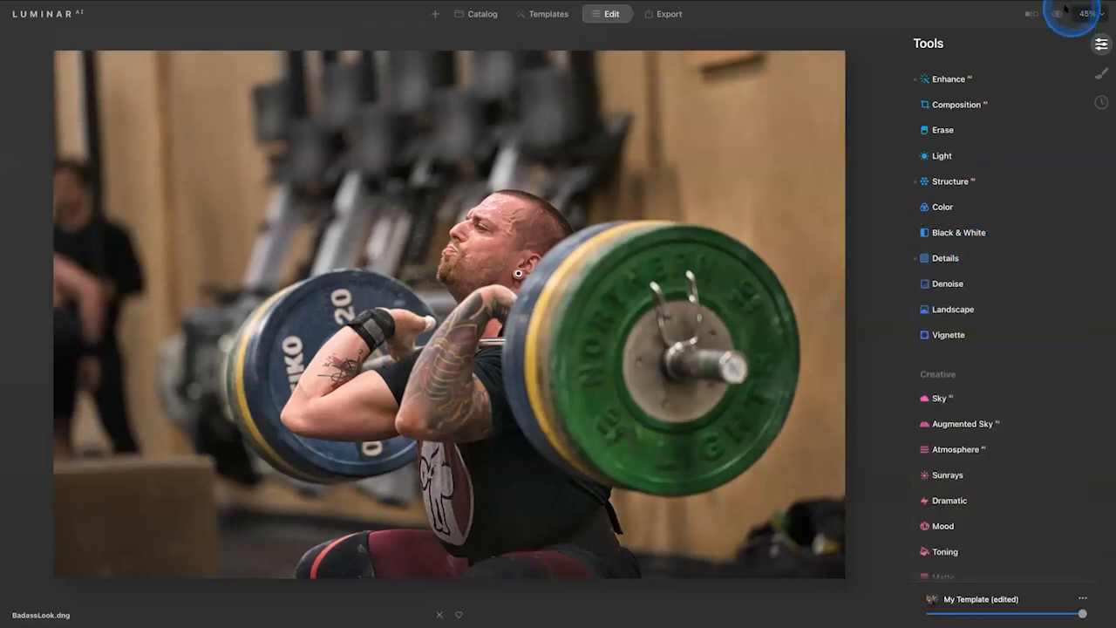
click(1057, 13)
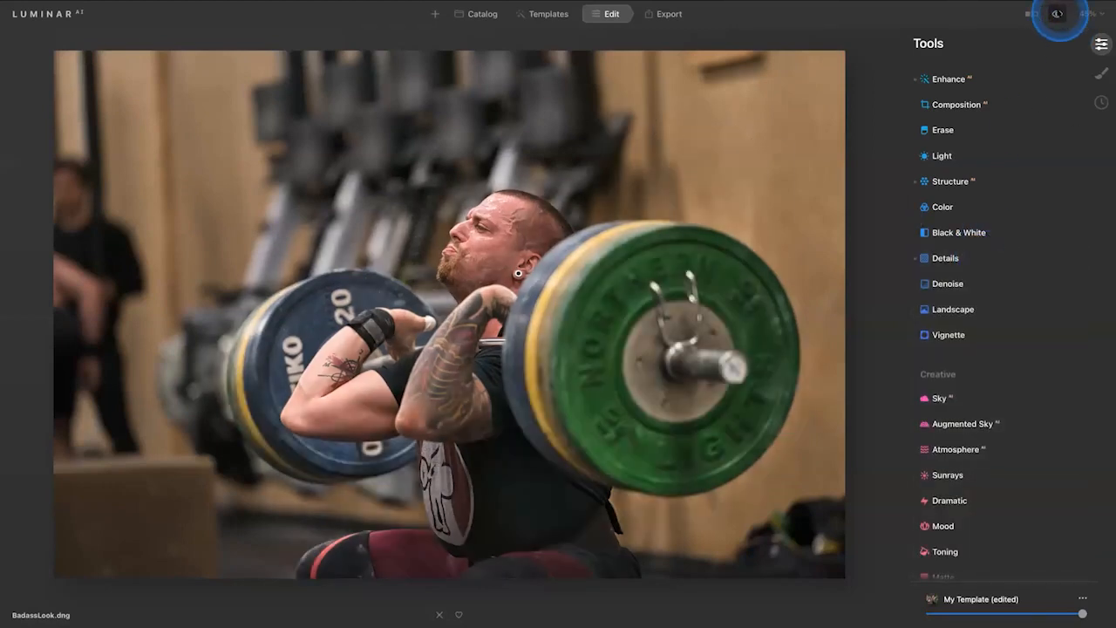
click(1059, 14)
click(1059, 14)
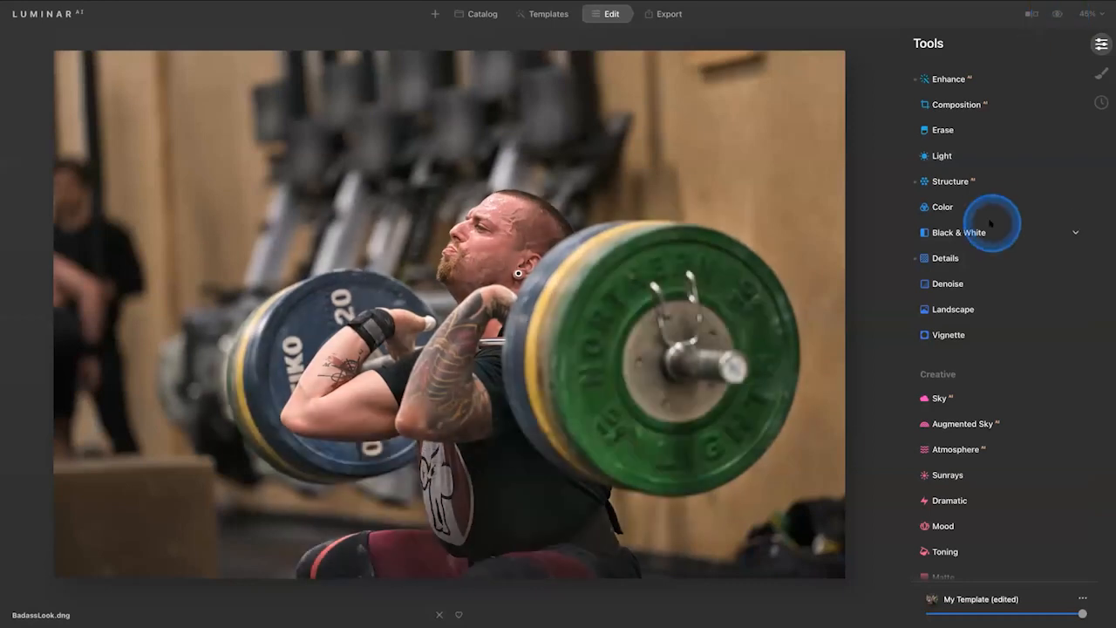
Step: Apply the Dramatic effect, trying a near-maximum Amount before setting it to 28
scroll(959, 361, down, 2)
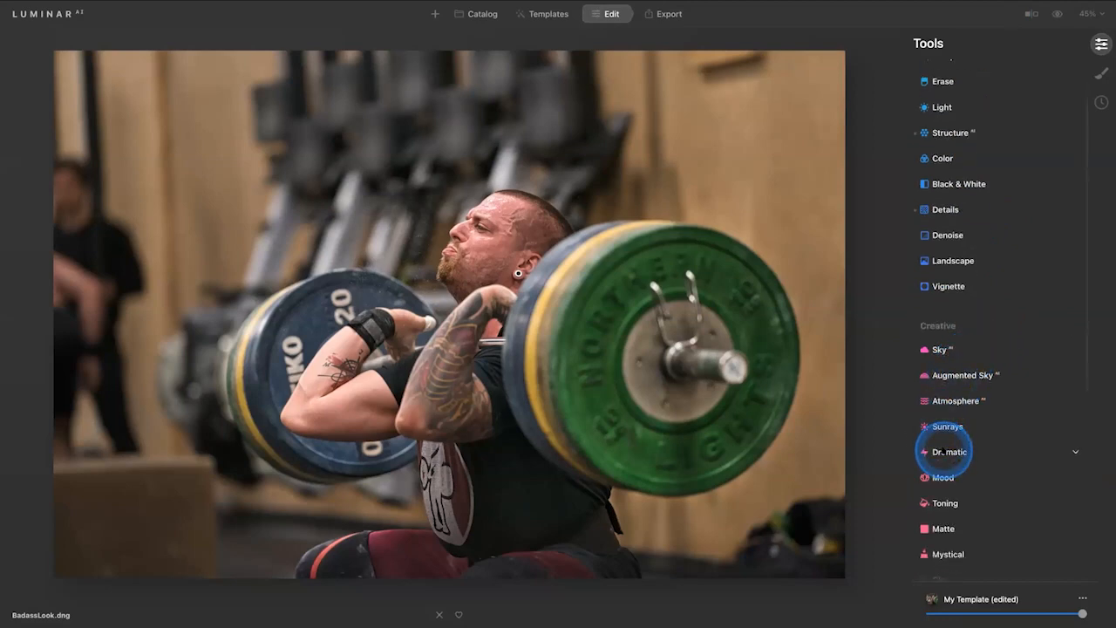
click(943, 451)
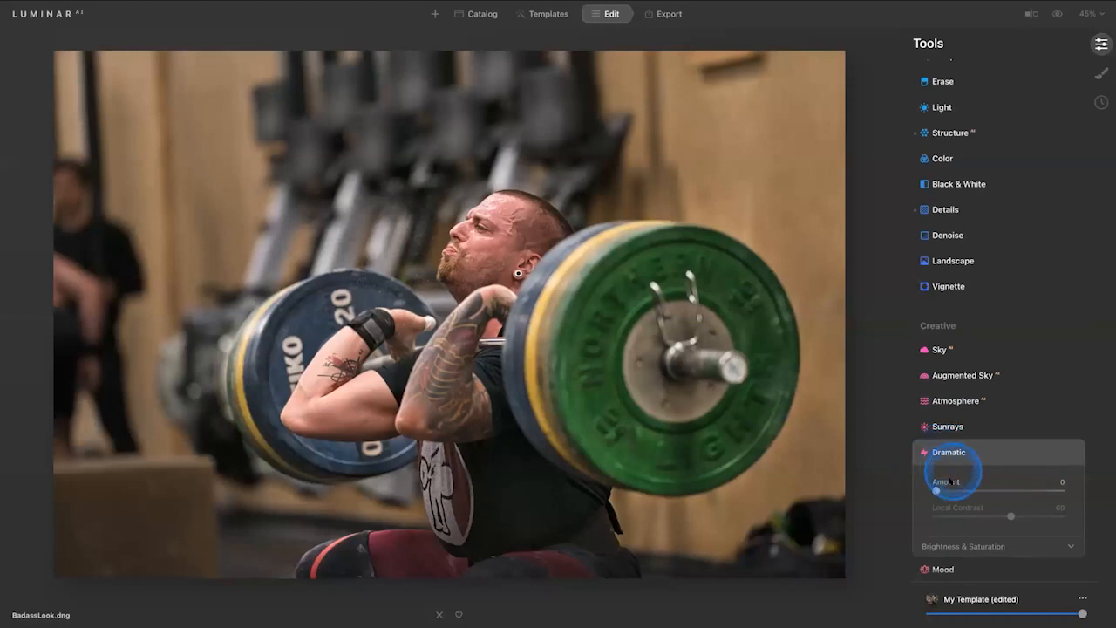
drag(946, 482, 1072, 479)
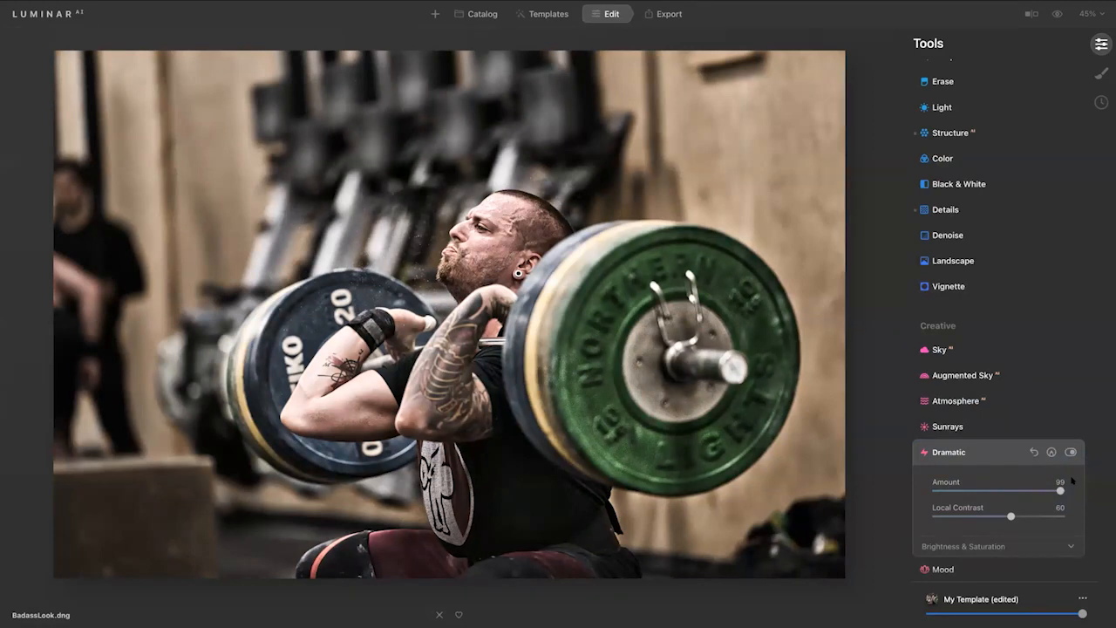
drag(1070, 486, 961, 492)
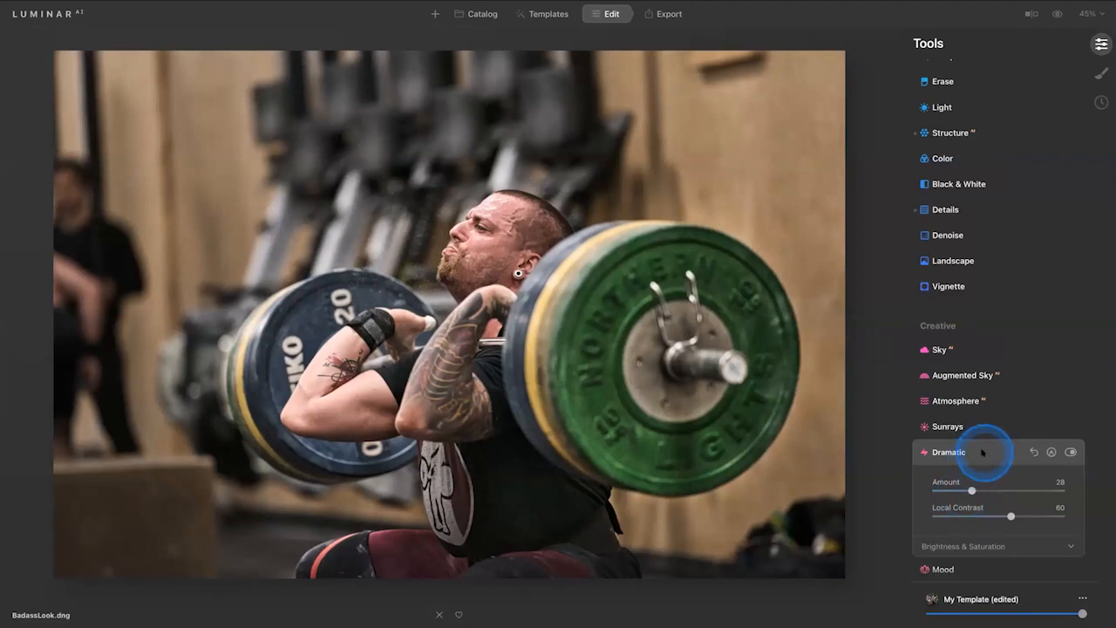
click(982, 452)
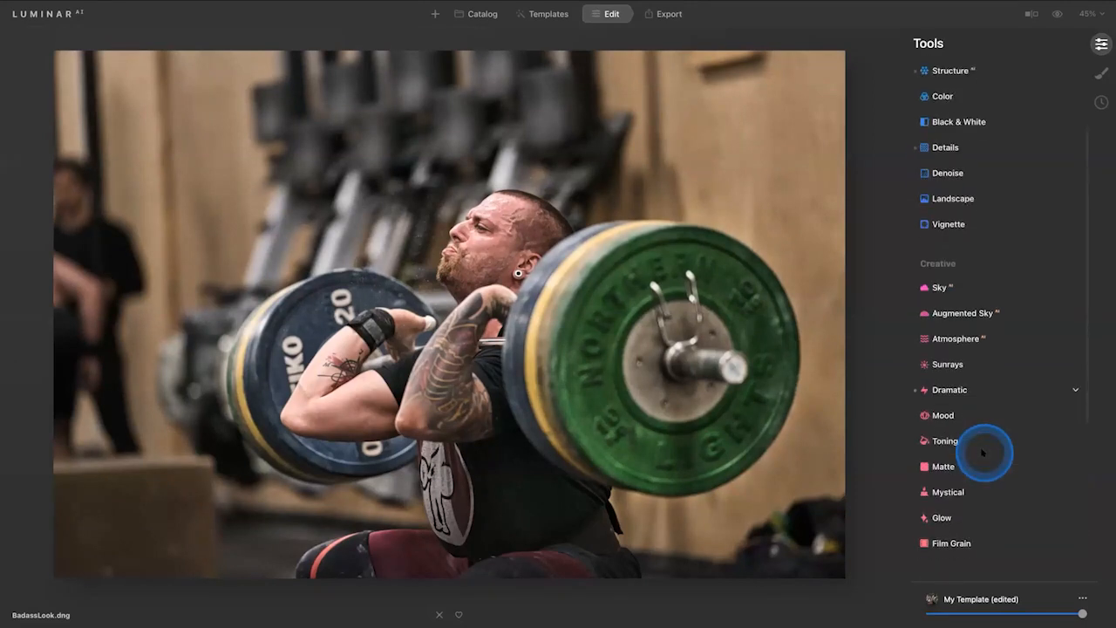
Step: Apply the Candlelight LUT with the Mood tool and compare the photo with and without the effect
scroll(984, 449, down, 1)
click(978, 371)
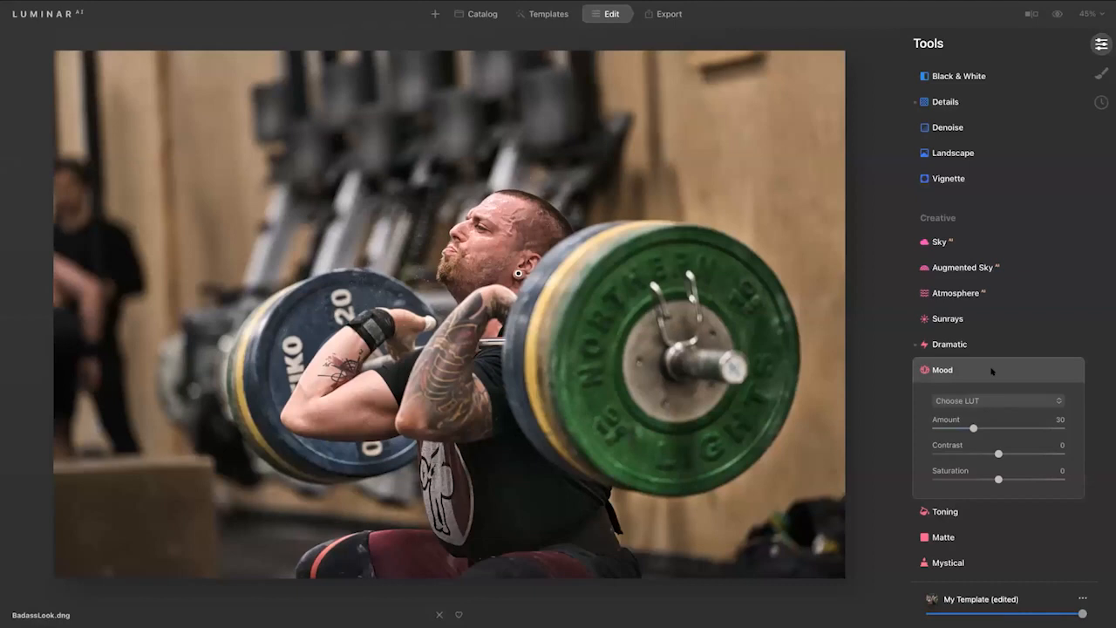
click(1053, 400)
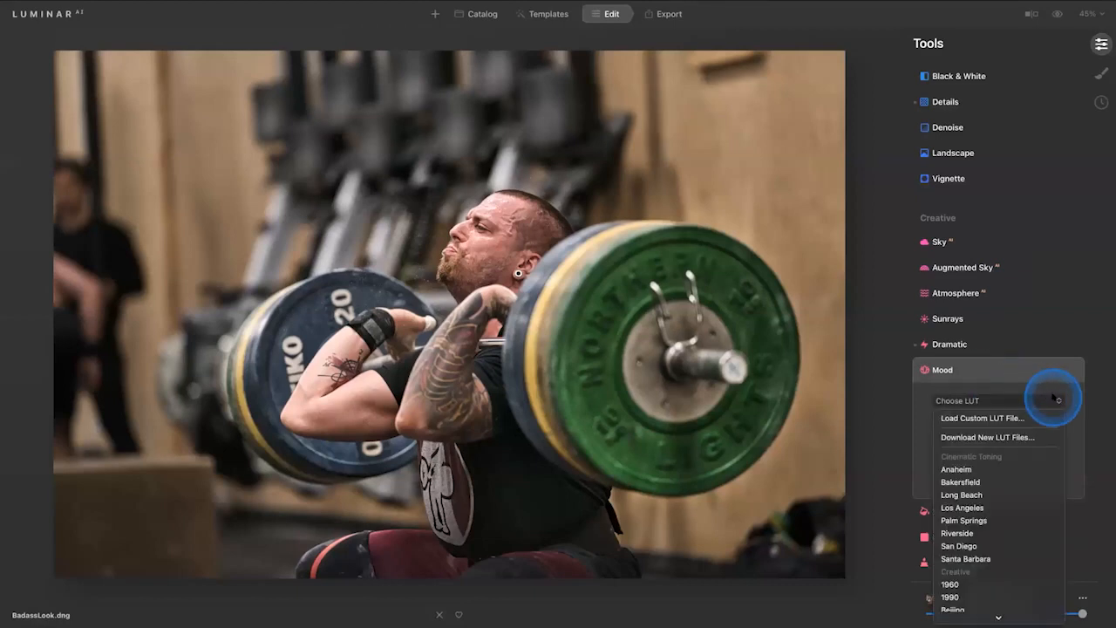
scroll(1034, 444, down, 5)
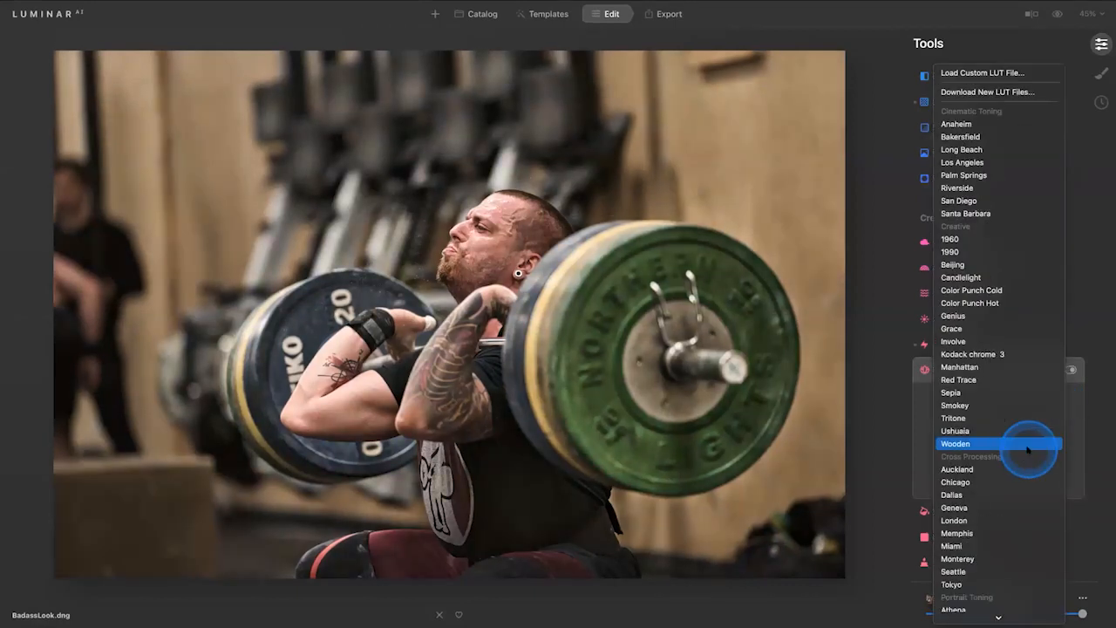
click(972, 278)
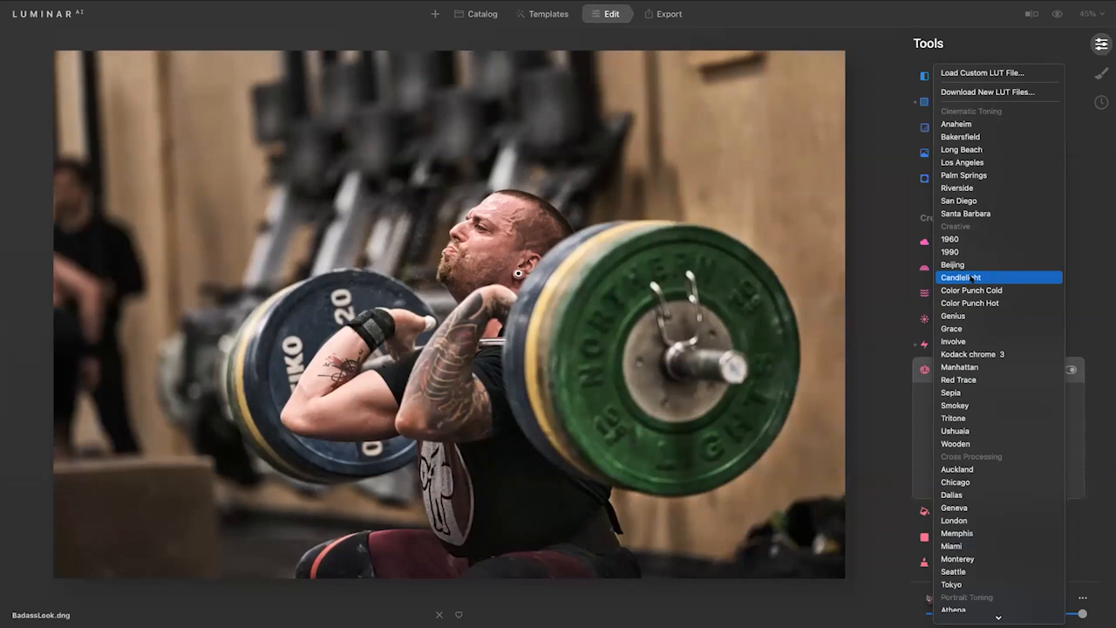
click(972, 278)
click(1070, 370)
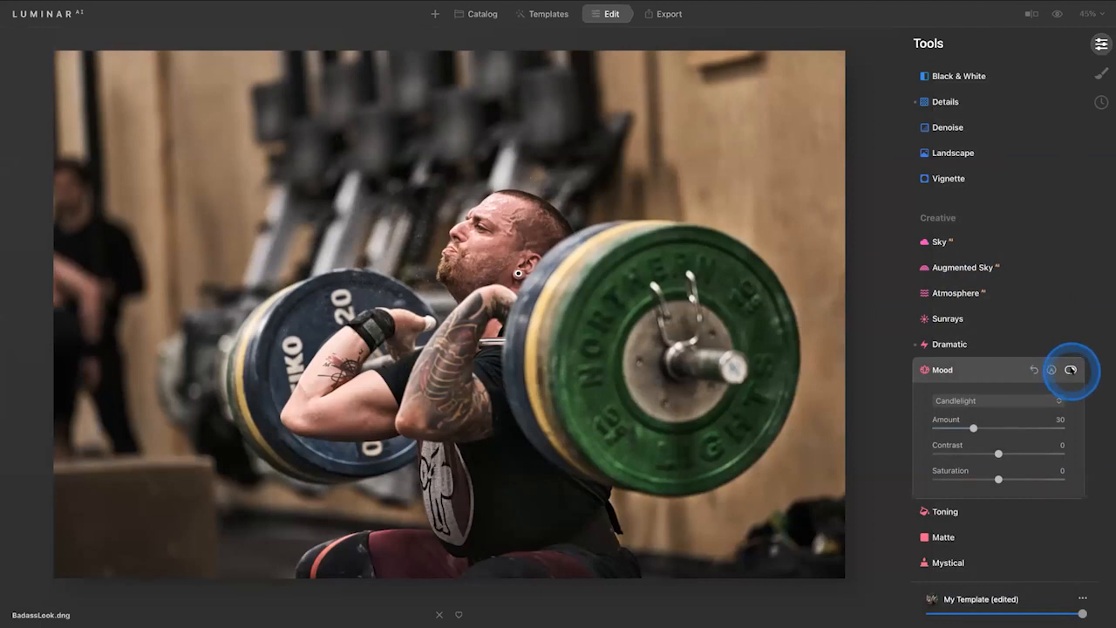
click(1071, 370)
click(1071, 369)
click(1071, 369)
click(1070, 370)
click(991, 370)
Step: Brighten the athlete's face with the Face tool by setting Face Light to 6
scroll(990, 409, down, 5)
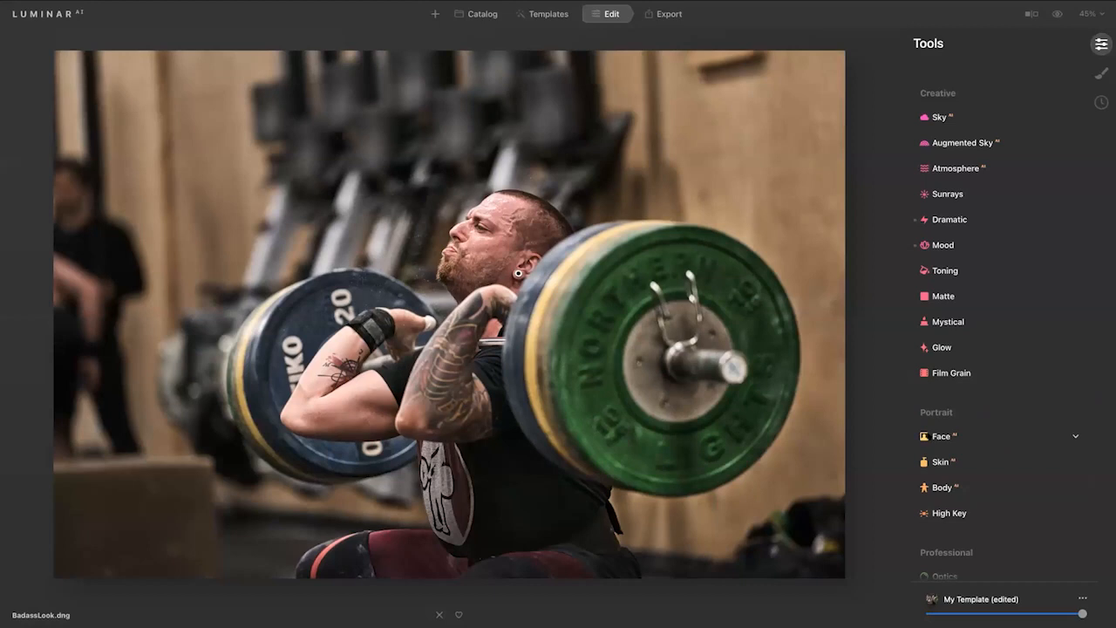
scroll(984, 386, up, 5)
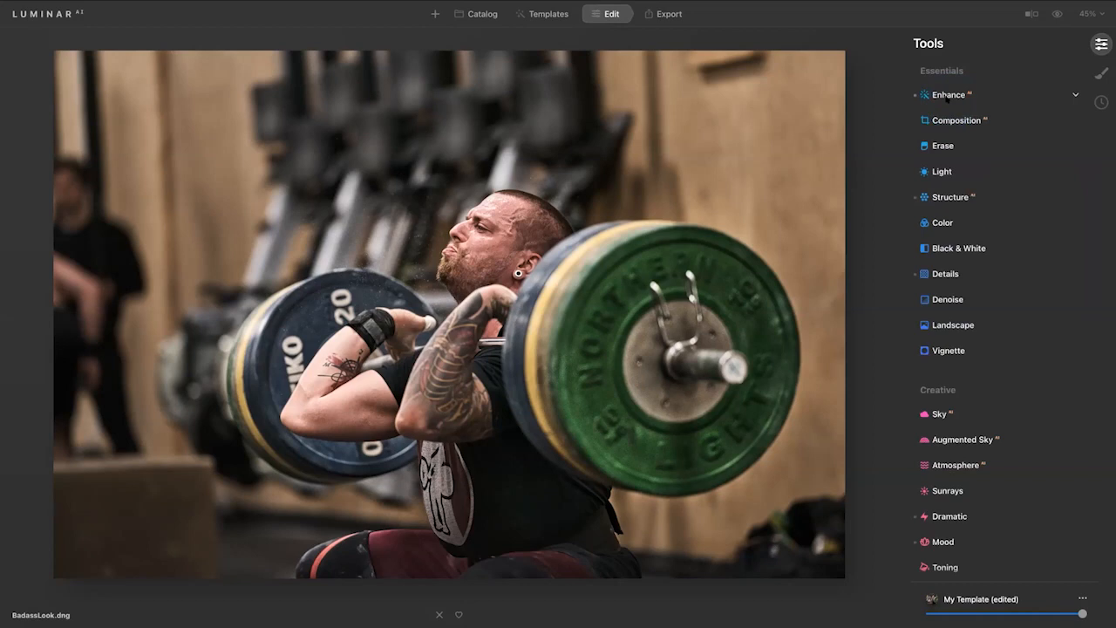
scroll(981, 306, down, 5)
scroll(975, 307, down, 1)
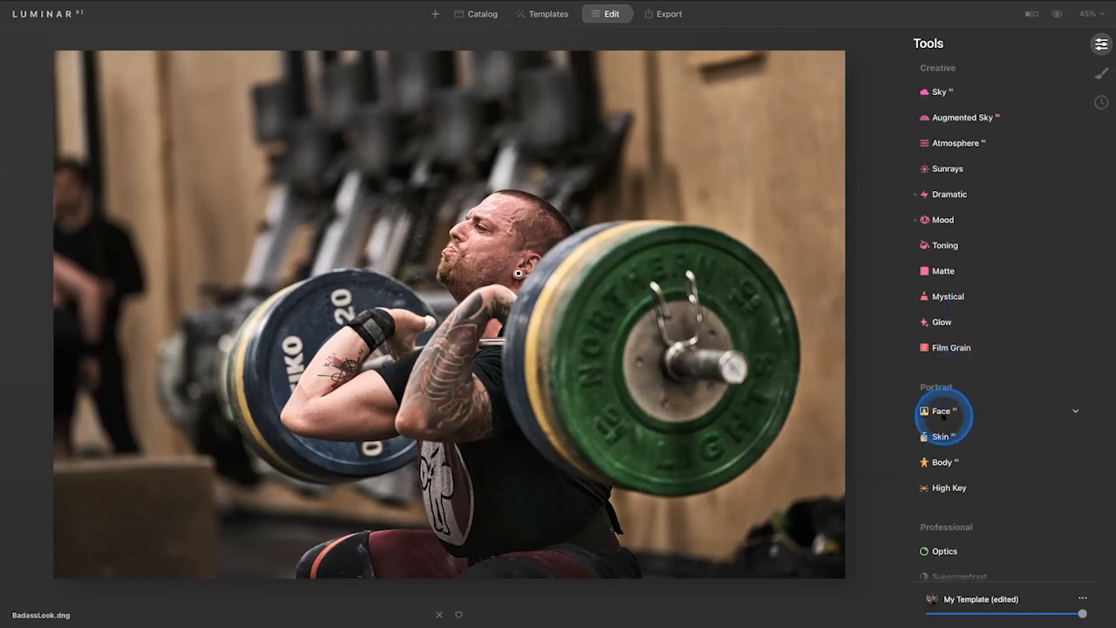
click(942, 413)
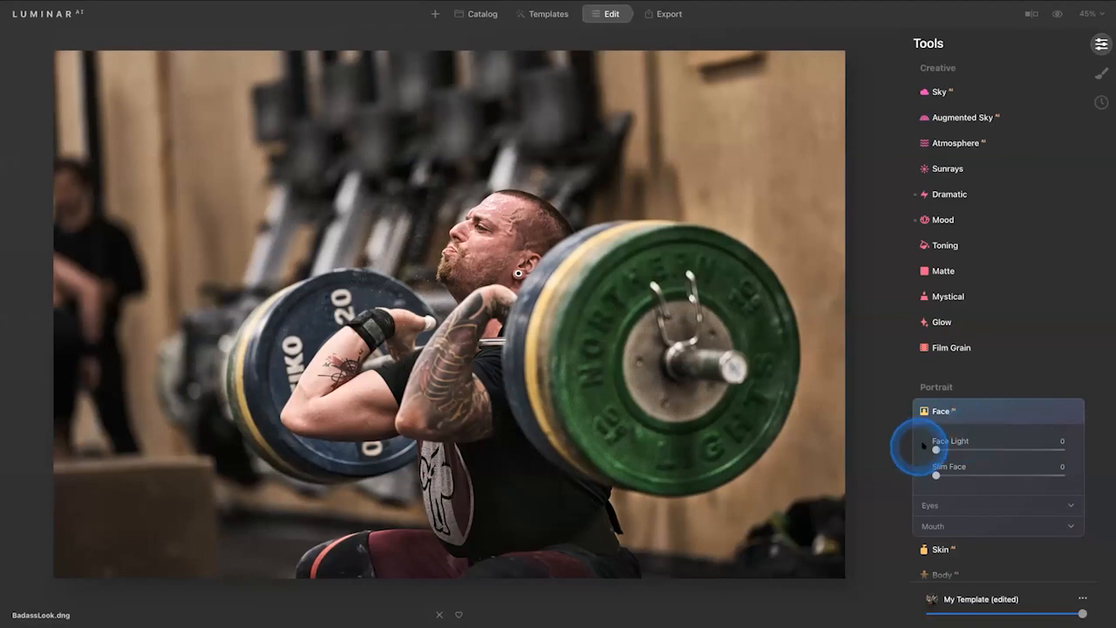
drag(936, 448, 953, 449)
drag(953, 450, 944, 449)
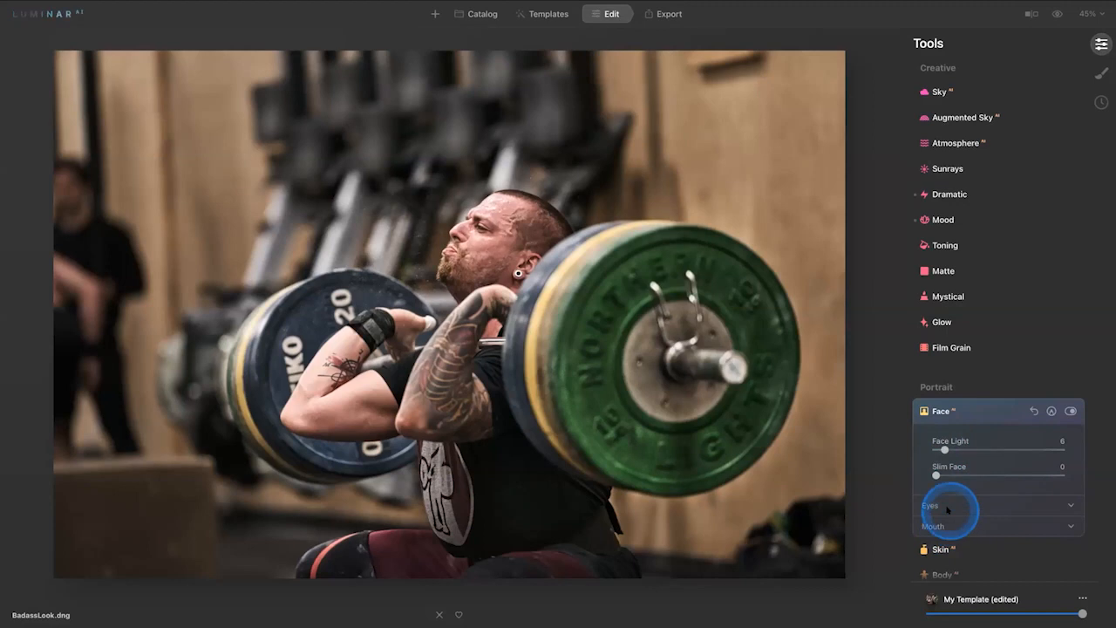
Step: Set the Eye Enhancer to 52 and Dark Circles Removal to 32 for the athlete's eyes
click(947, 506)
drag(935, 436, 1009, 433)
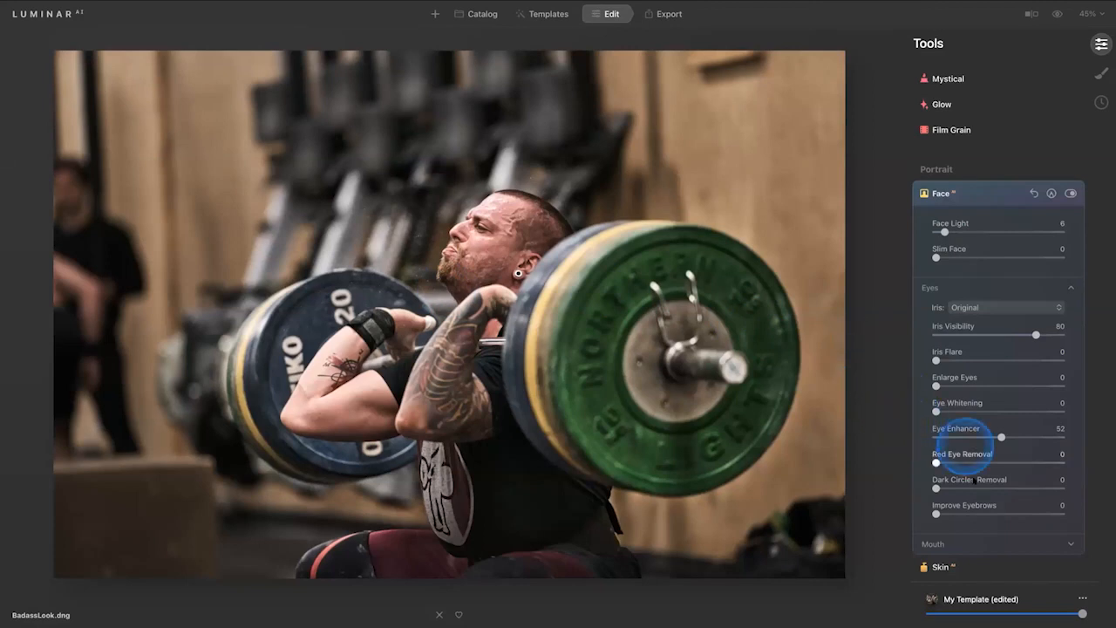
drag(935, 488, 976, 489)
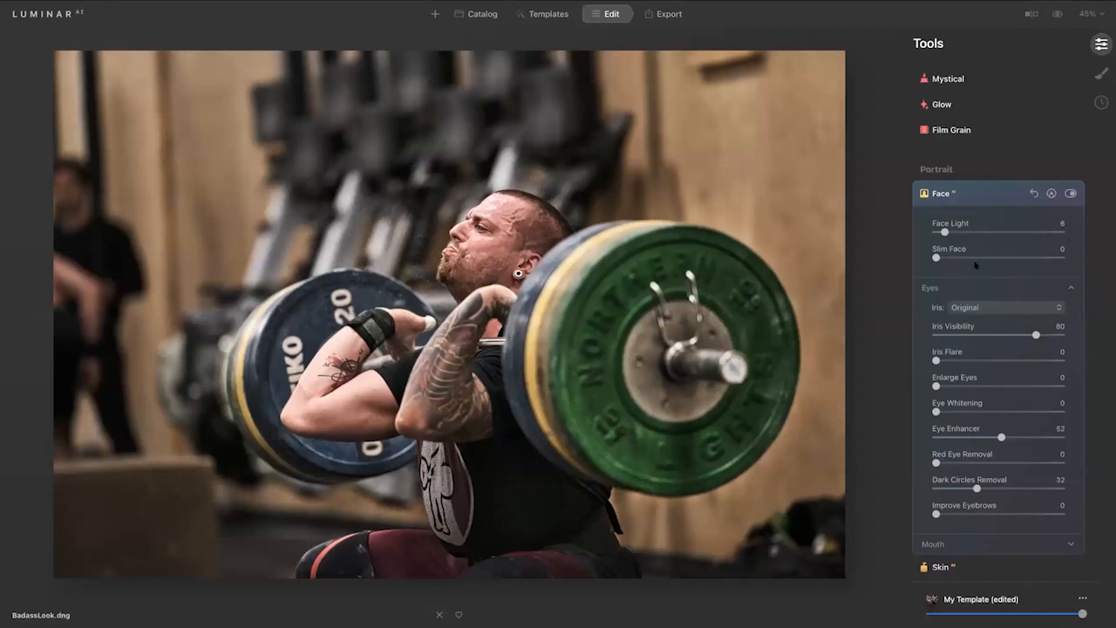
click(975, 265)
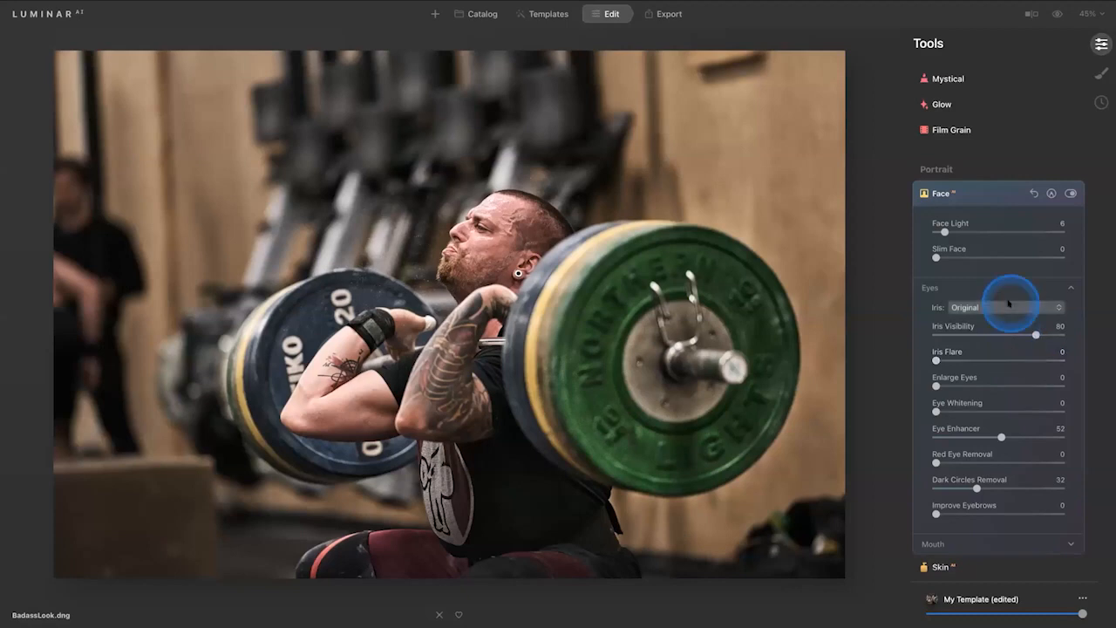
click(990, 196)
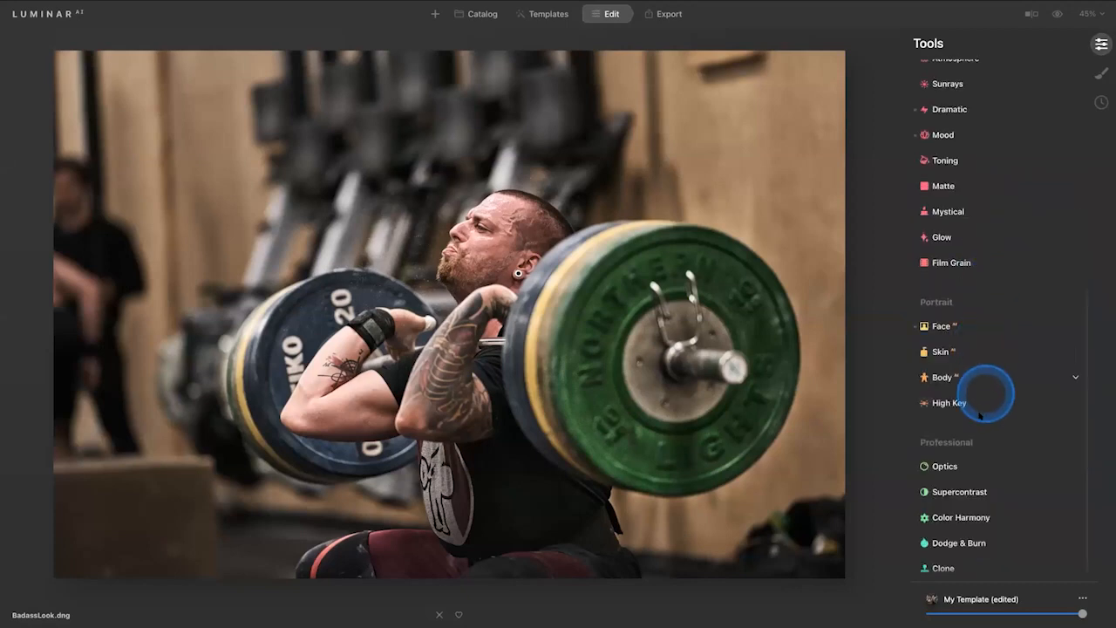
Step: Open the Skin tool and examine the athlete's face, skin and tattooed arms up close without adjusting them
click(951, 353)
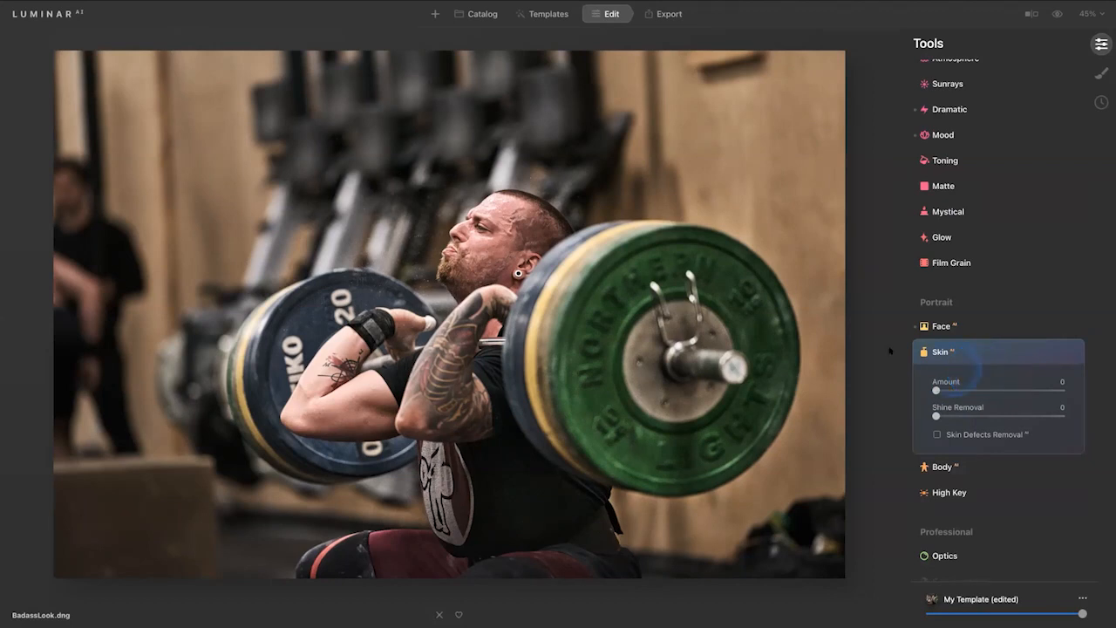
scroll(508, 225, up, 3)
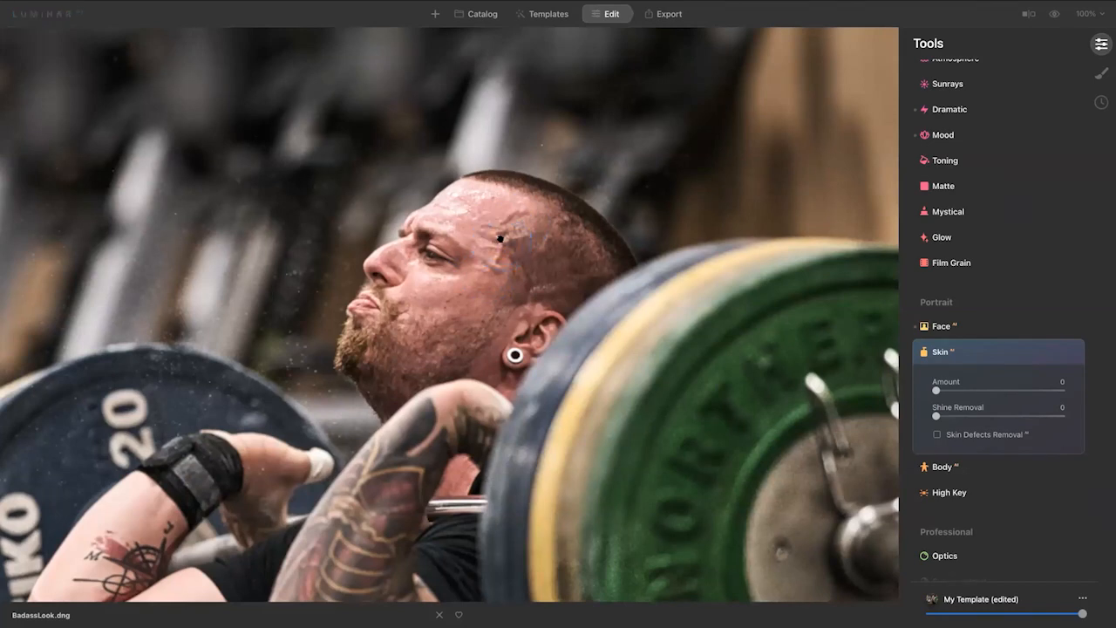
drag(419, 456, 448, 315)
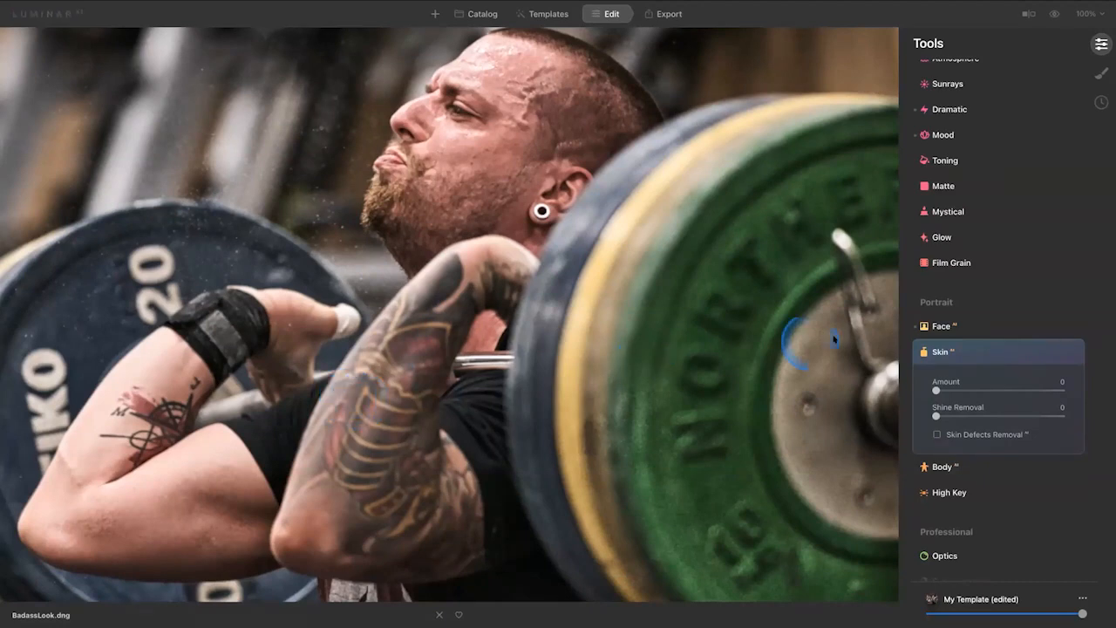
click(971, 351)
click(693, 260)
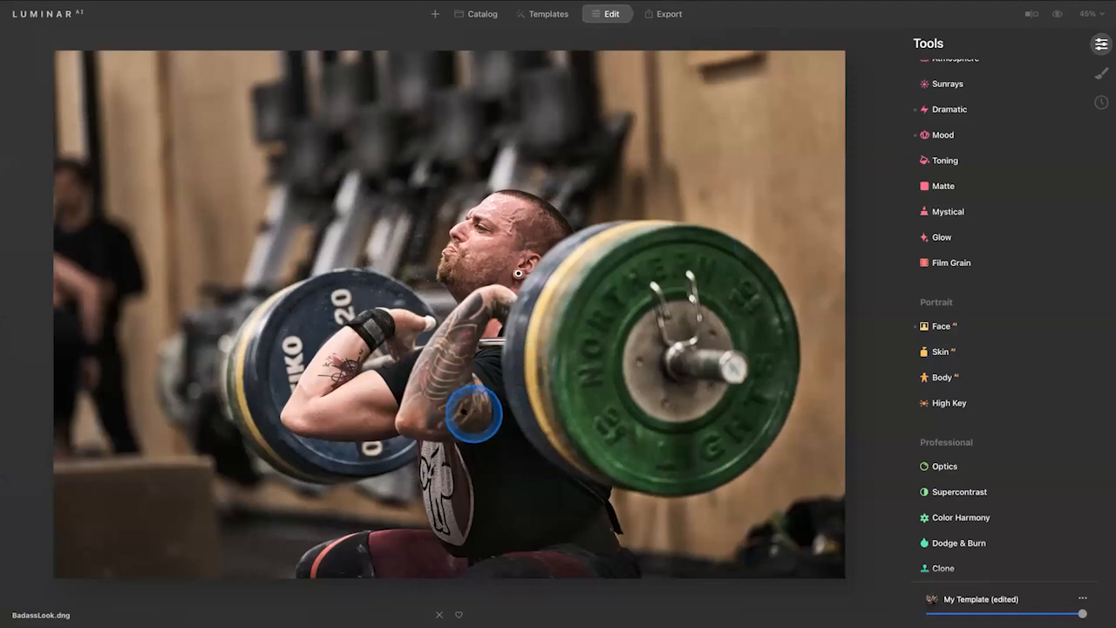
click(474, 373)
drag(499, 302, 571, 359)
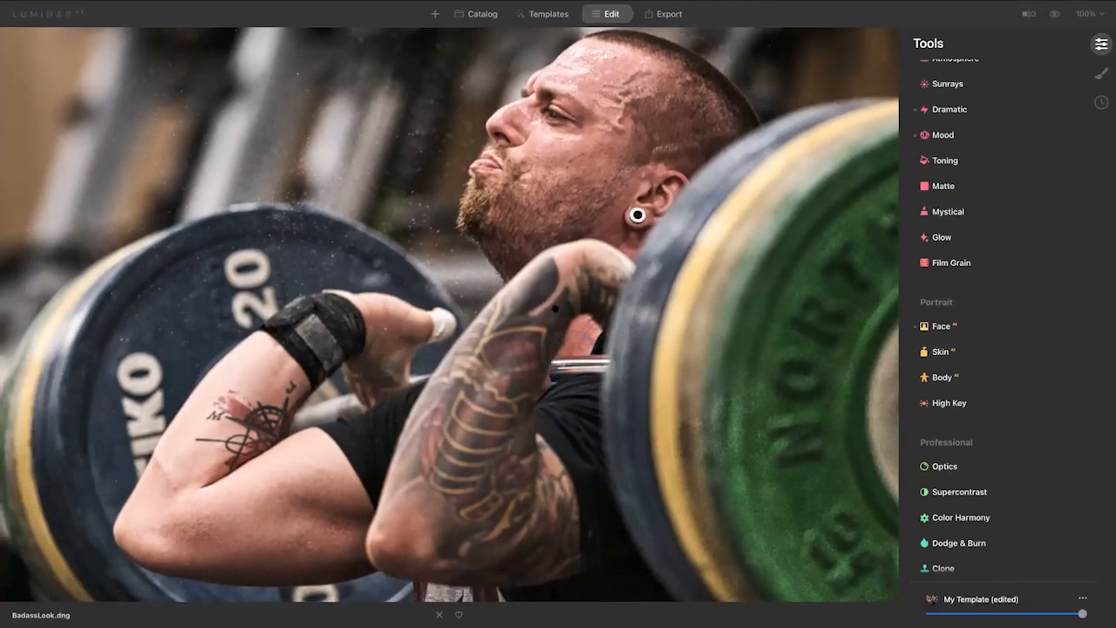
scroll(968, 248, up, 5)
click(449, 352)
Step: Crop the photo with a Free ratio more tightly around the weightlifter, trimming both sides and the lower edge using the Composition tool
click(950, 121)
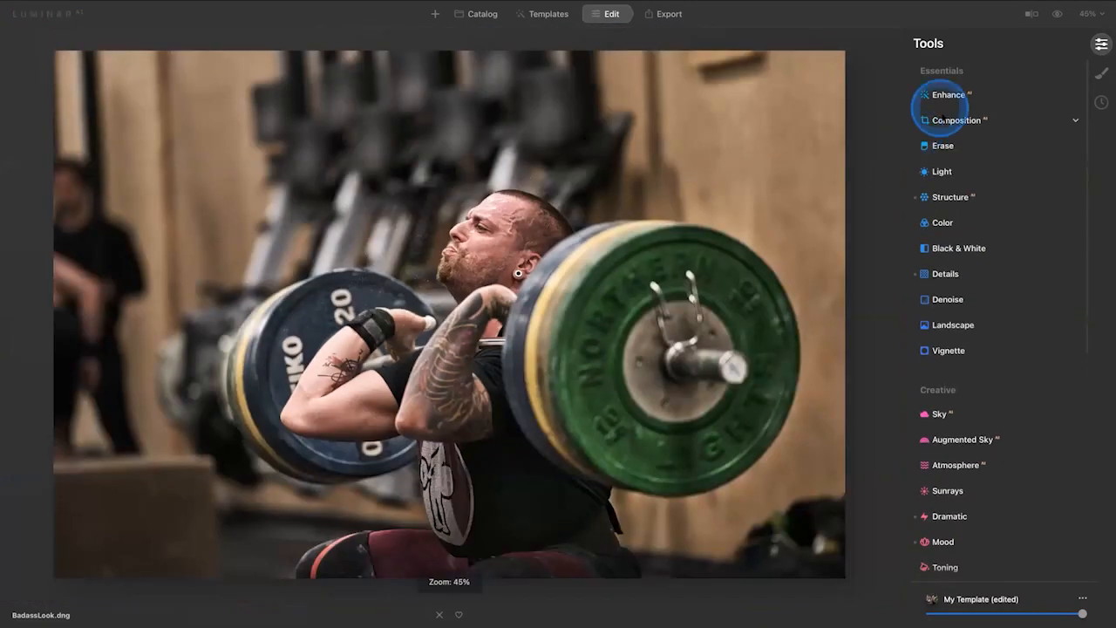
click(977, 174)
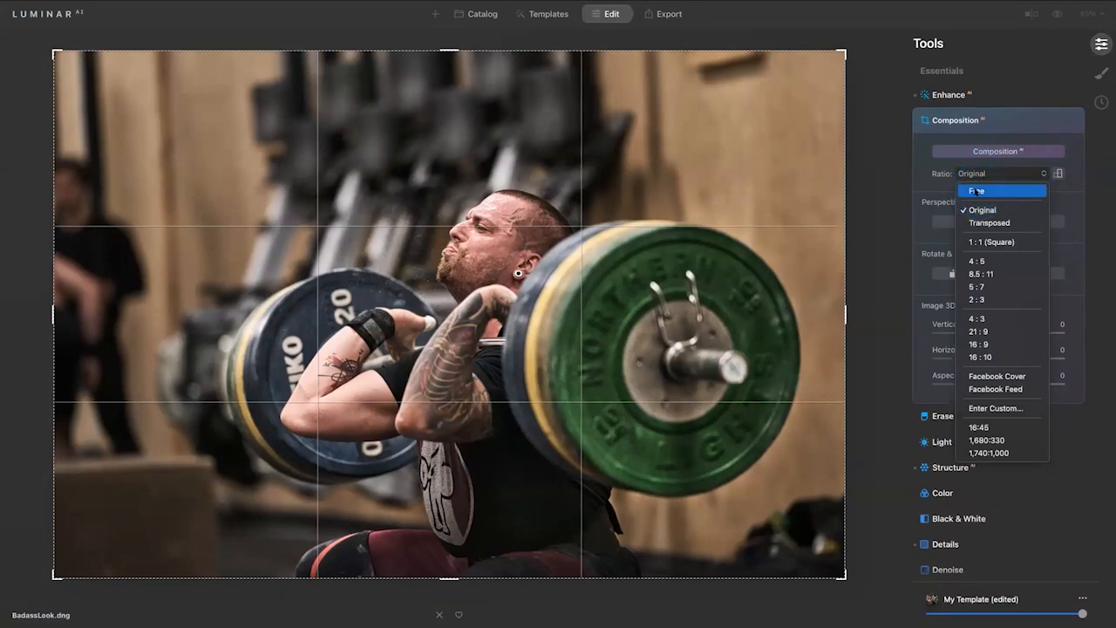
click(977, 190)
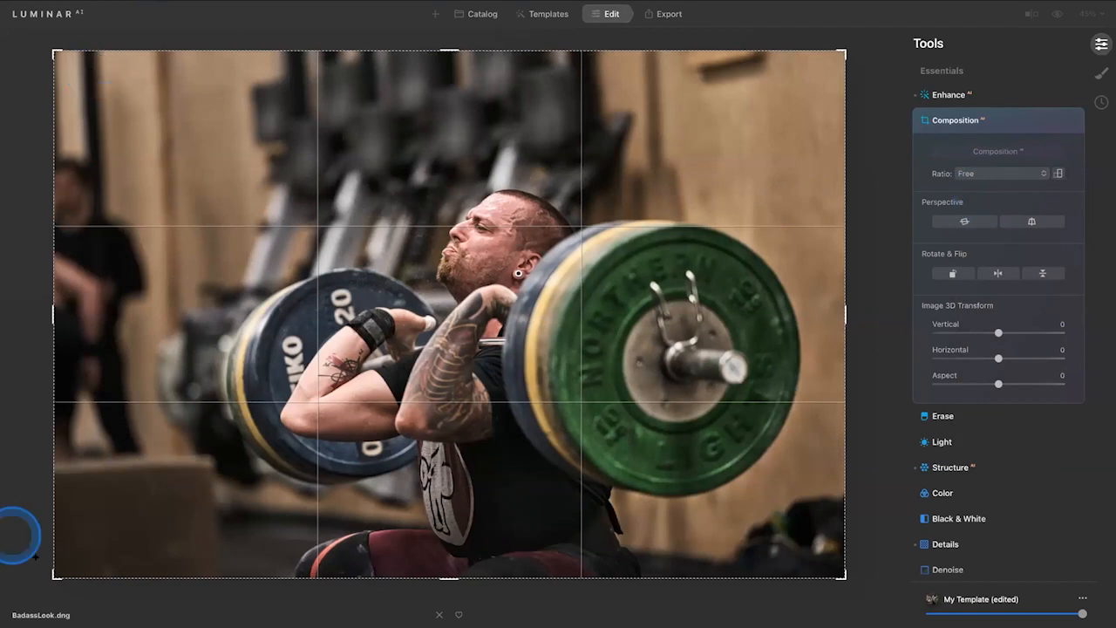
drag(54, 572, 124, 565)
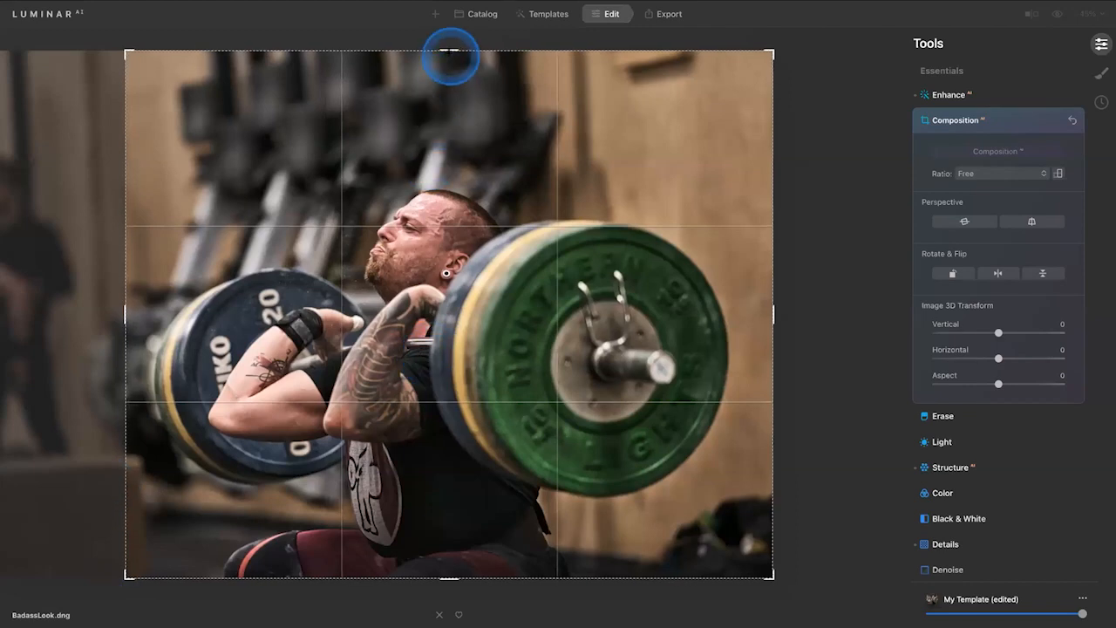
drag(450, 50, 450, 102)
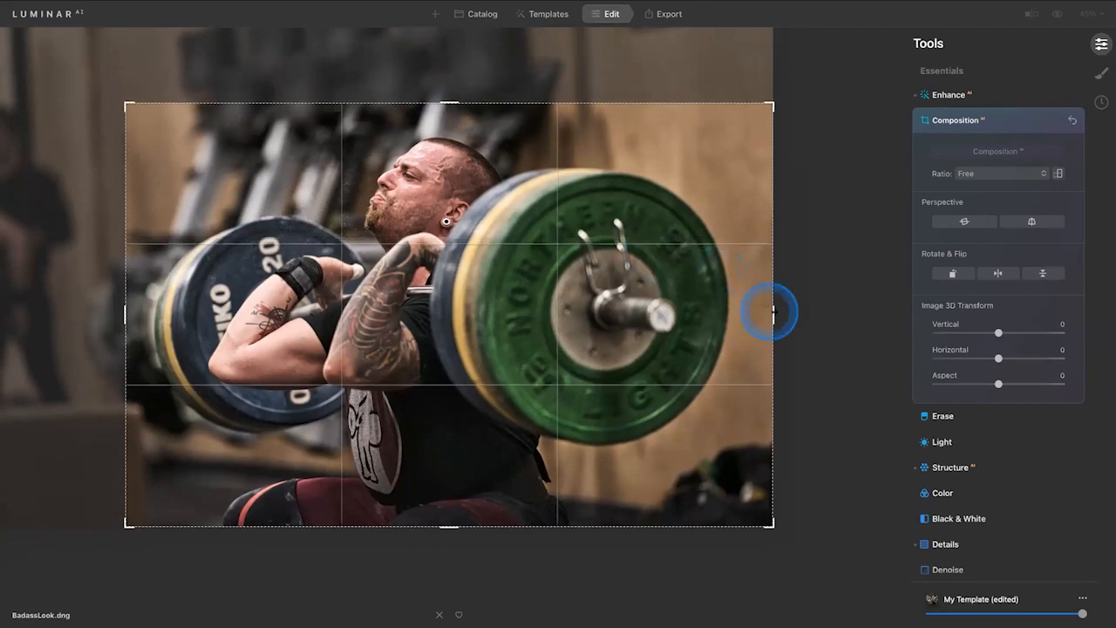
drag(774, 317, 731, 327)
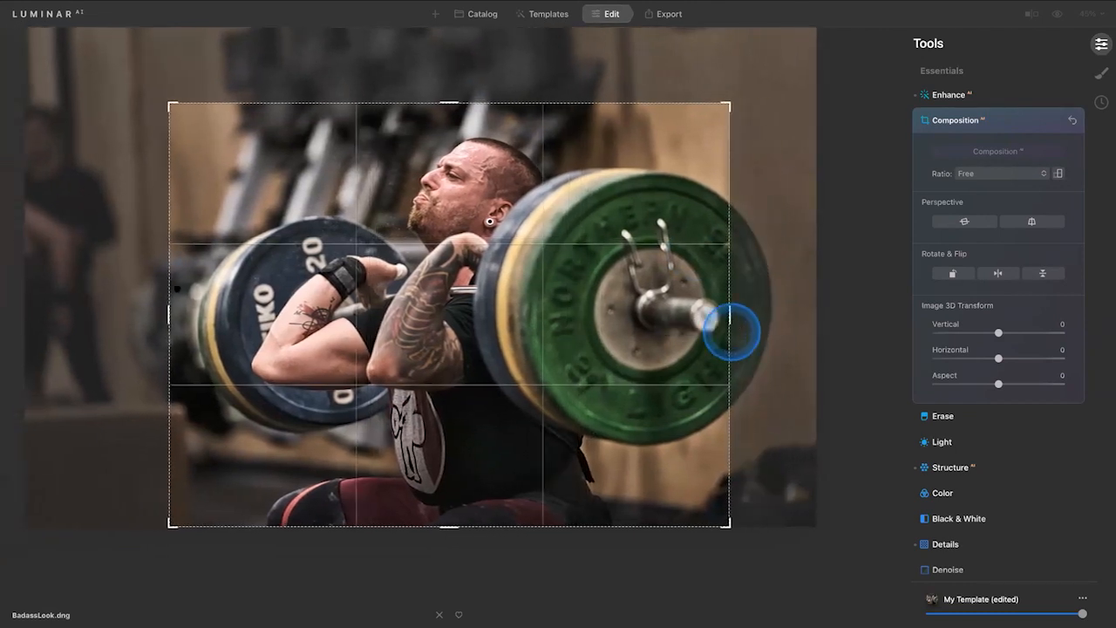
drag(172, 314, 180, 312)
drag(458, 103, 459, 109)
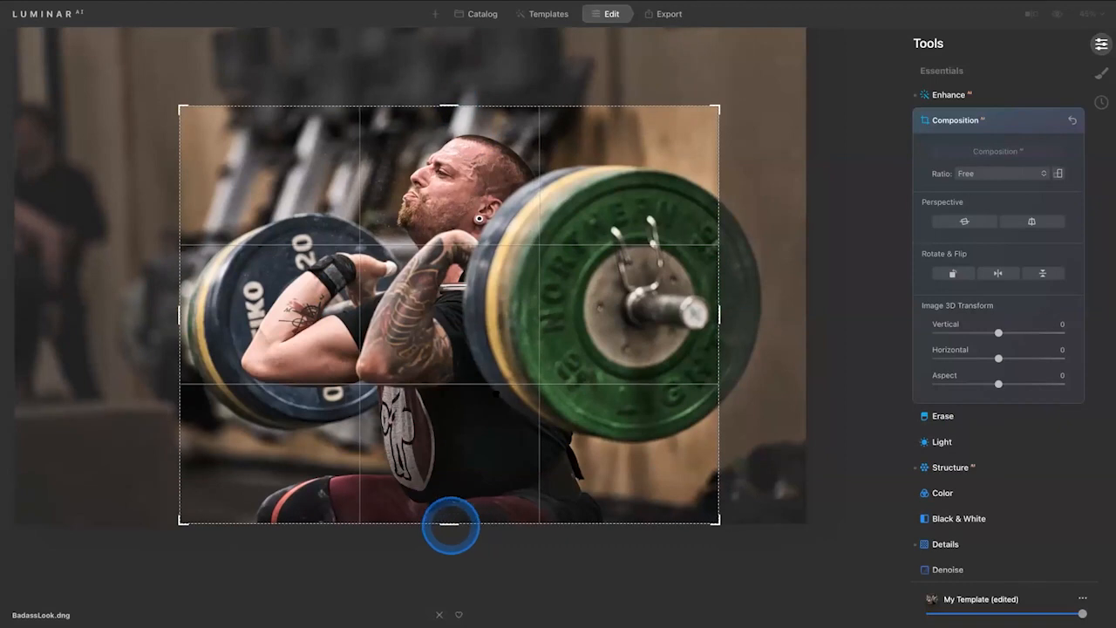
double_click(499, 396)
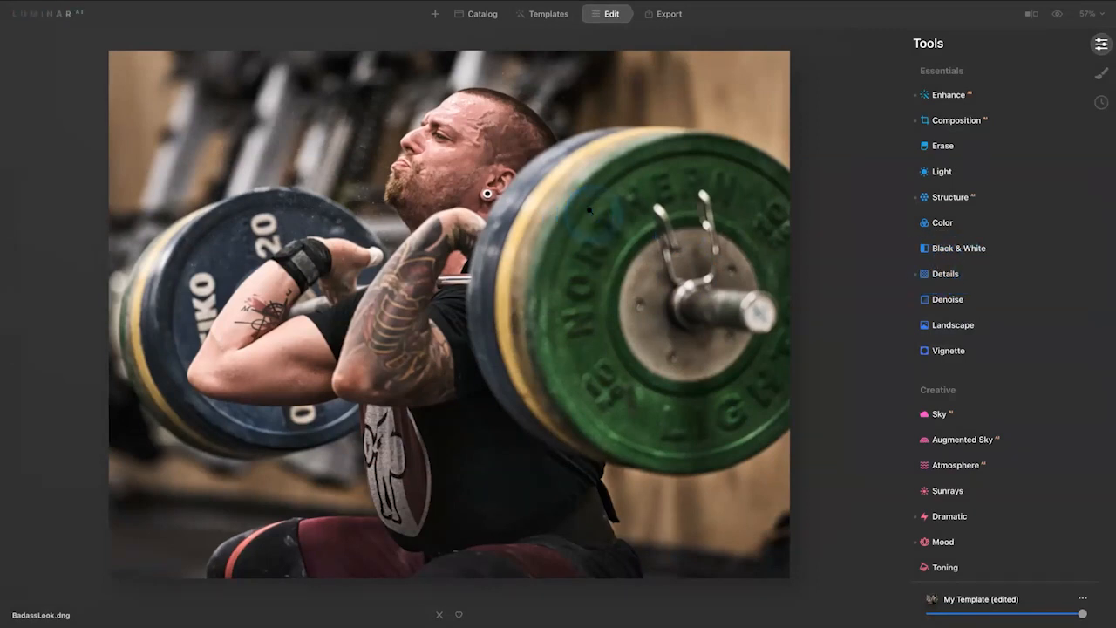
click(664, 192)
click(510, 199)
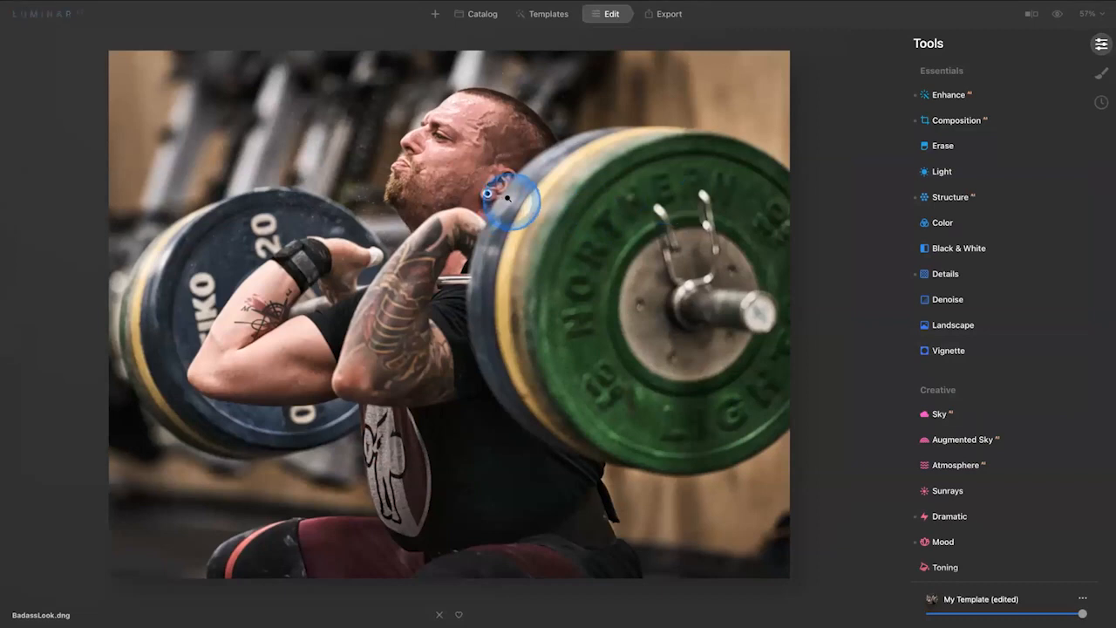
click(579, 196)
click(680, 270)
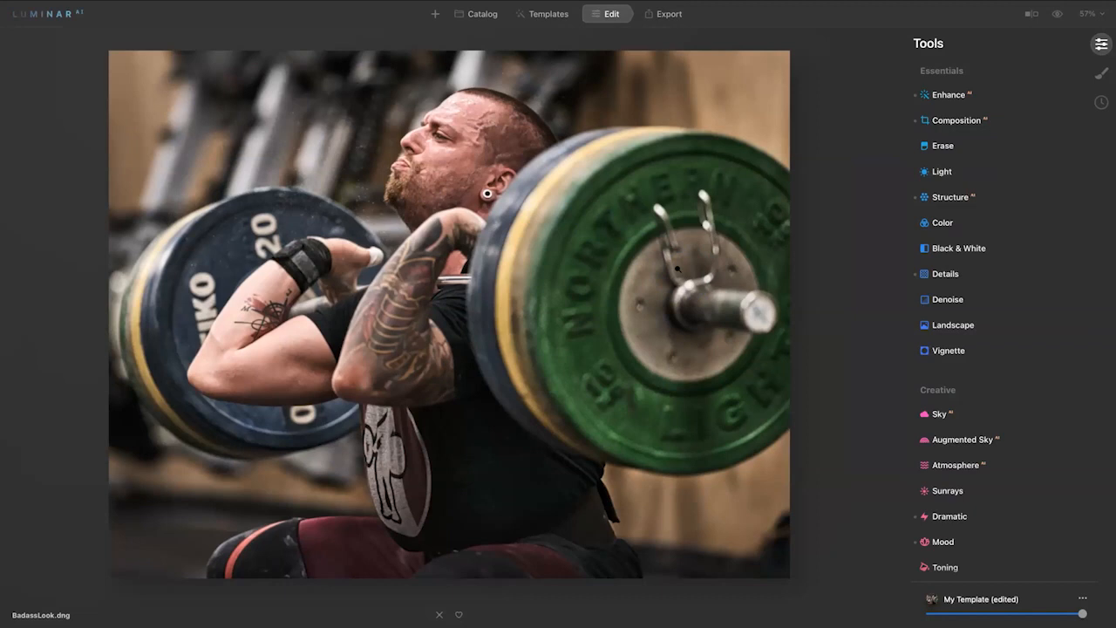
mouse_move(705, 283)
mouse_down()
mouse_move(718, 291)
mouse_move(745, 265)
mouse_up()
click(935, 386)
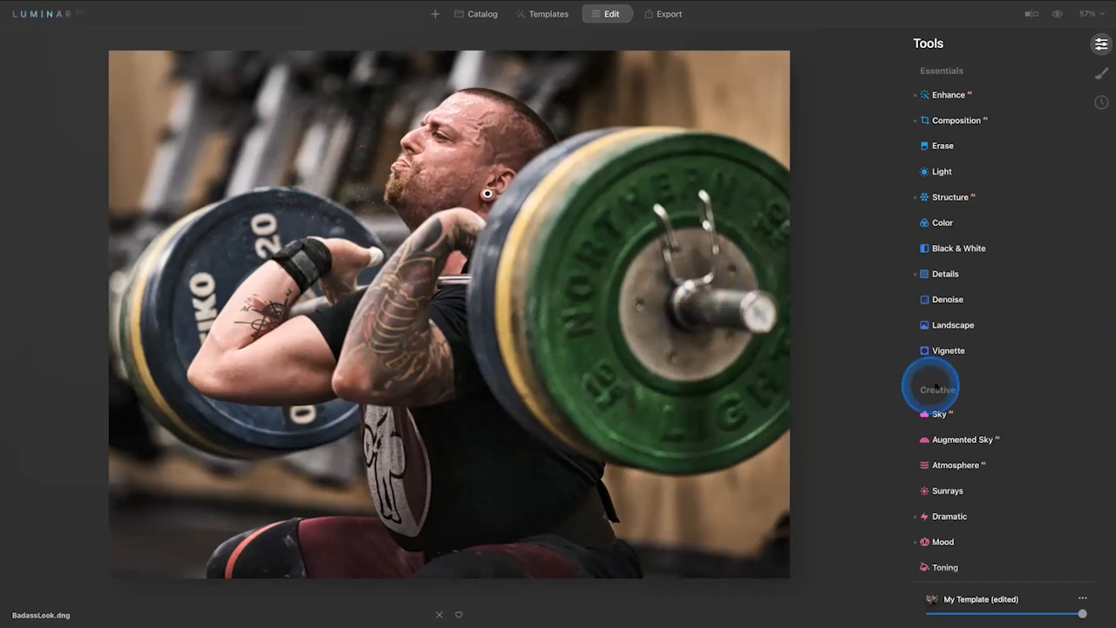
scroll(938, 381, down, 5)
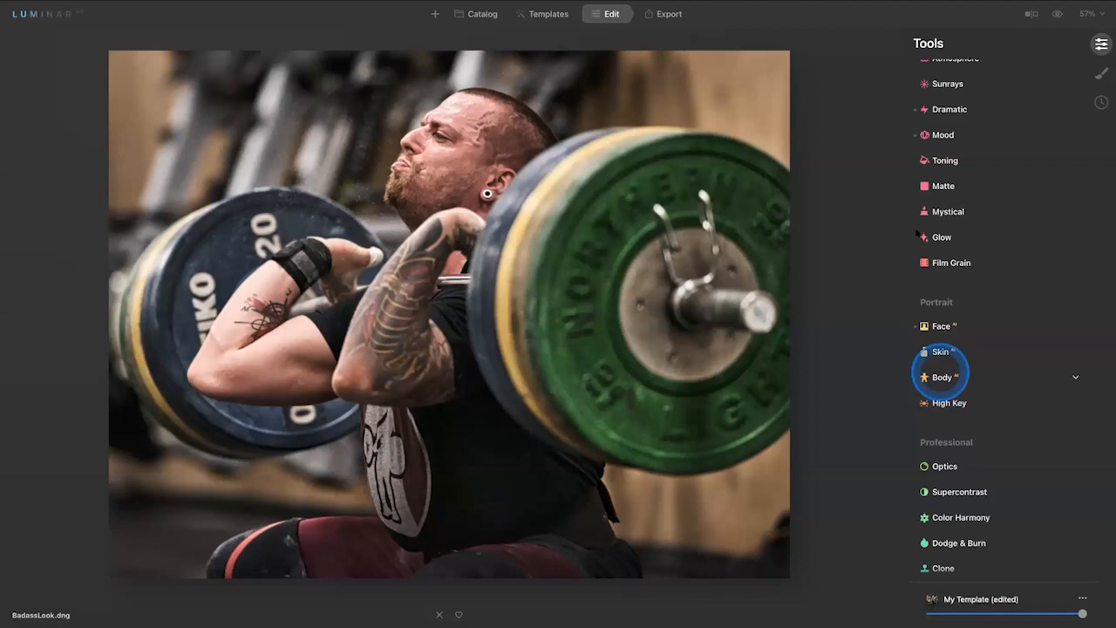
Step: Compare the cropped photo with and without all the edits several times
click(1056, 13)
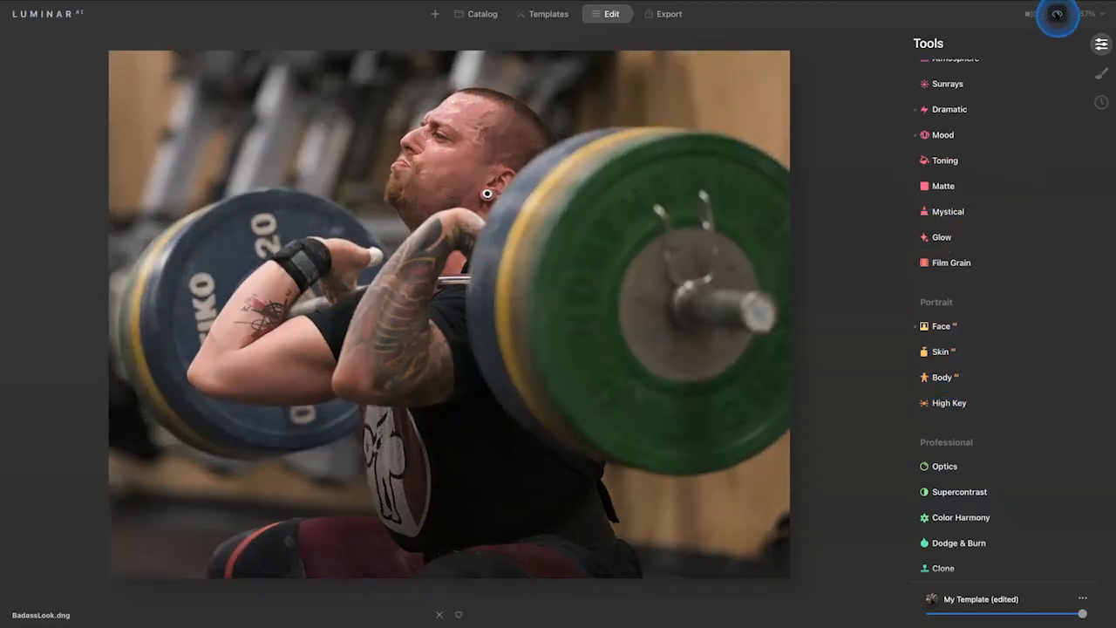
click(1056, 14)
click(1056, 14)
click(1057, 14)
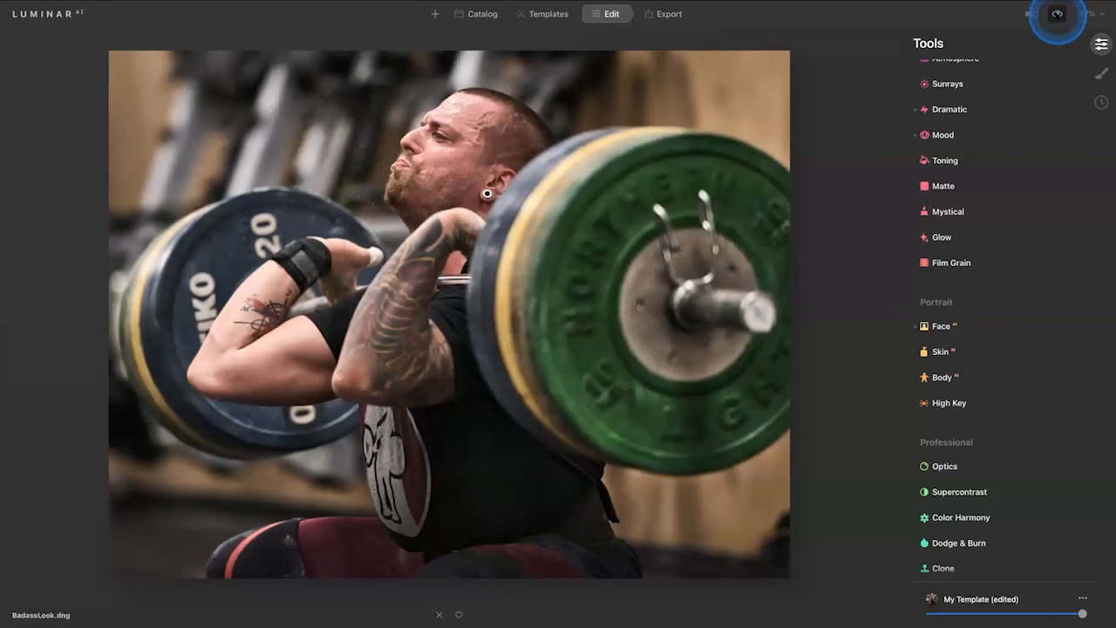
click(1057, 14)
click(1057, 14)
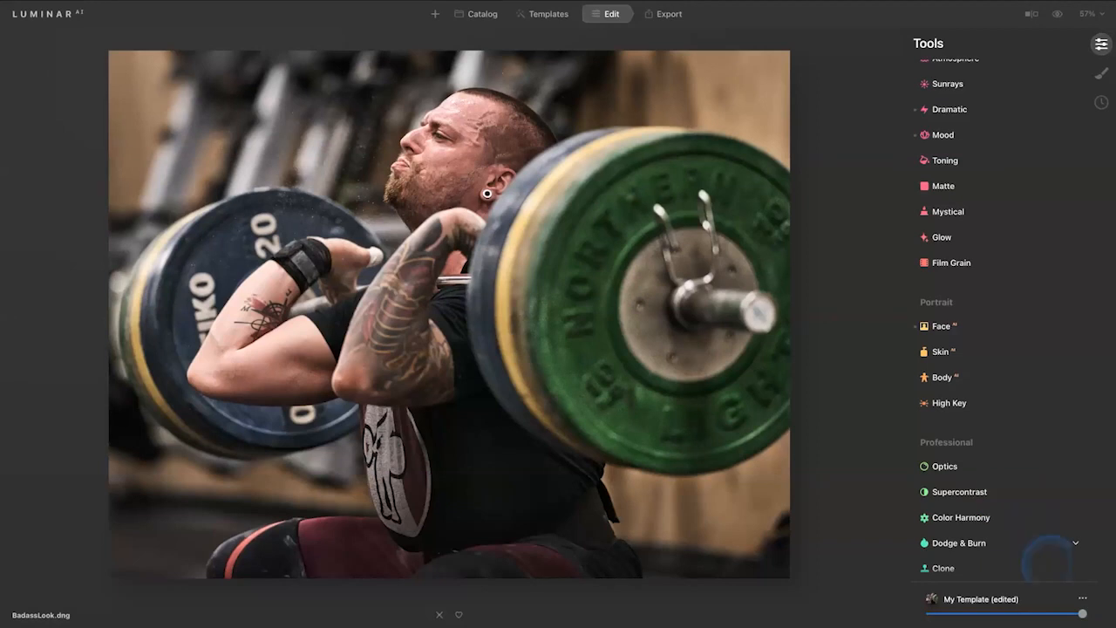
Step: Save the photo's current adjustments as a custom template
click(1081, 596)
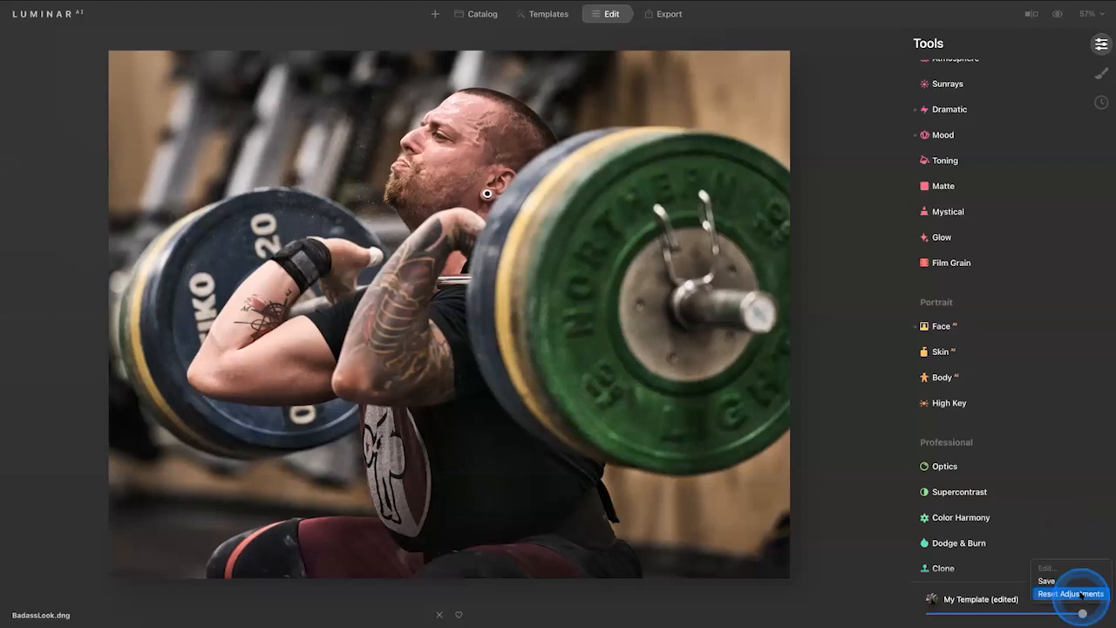
click(1071, 587)
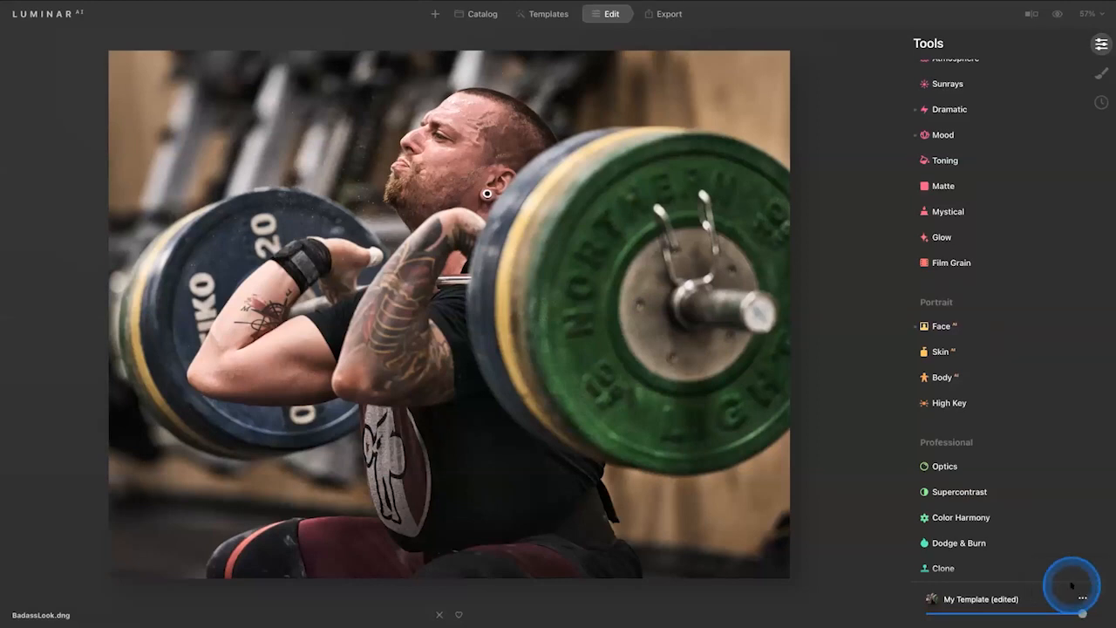
click(1034, 591)
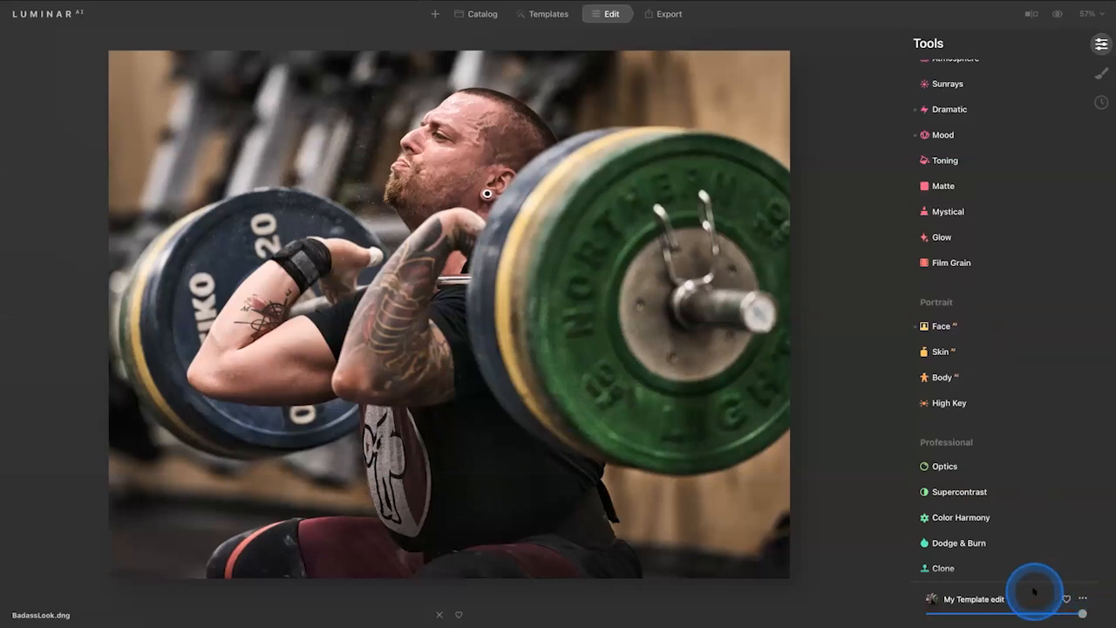
Step: Find the newly saved template among the self-made templates and rename it Olift
click(549, 15)
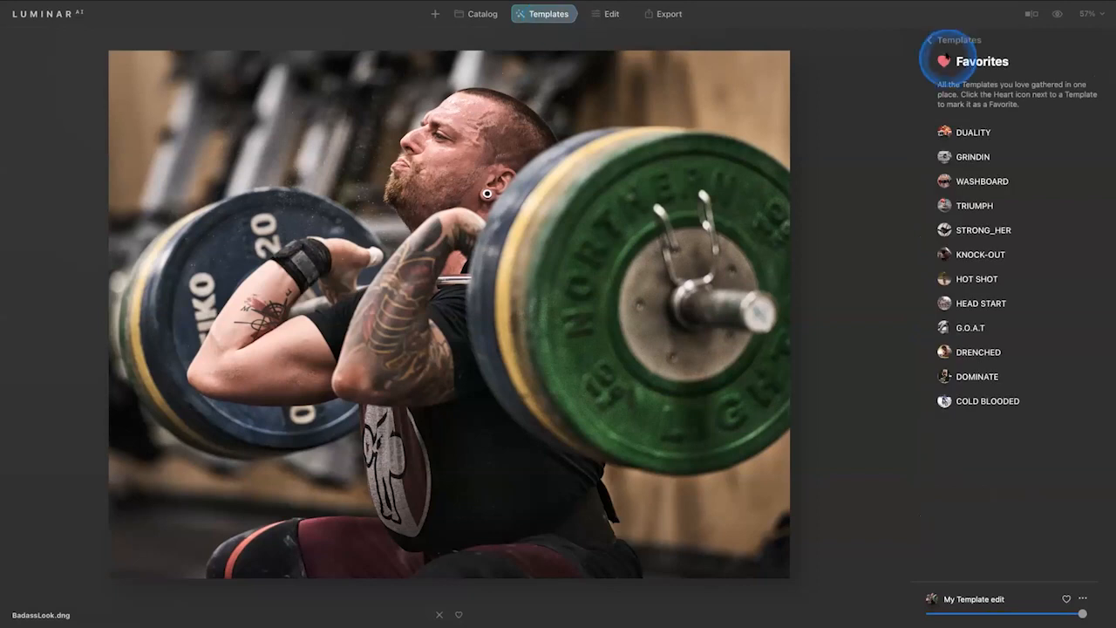
click(931, 40)
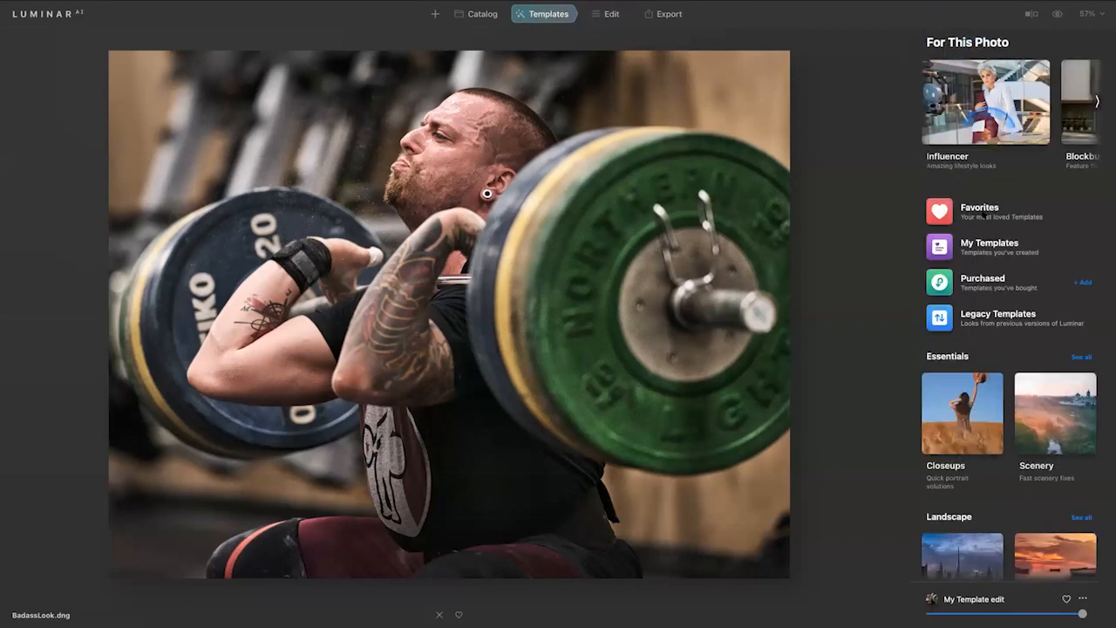
click(975, 250)
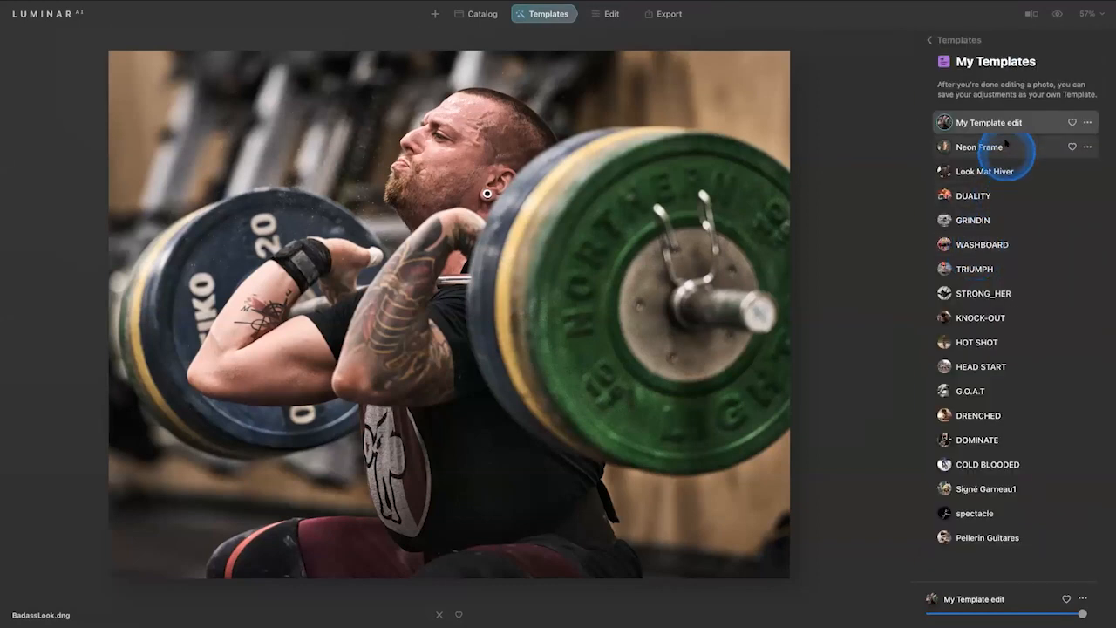
click(935, 41)
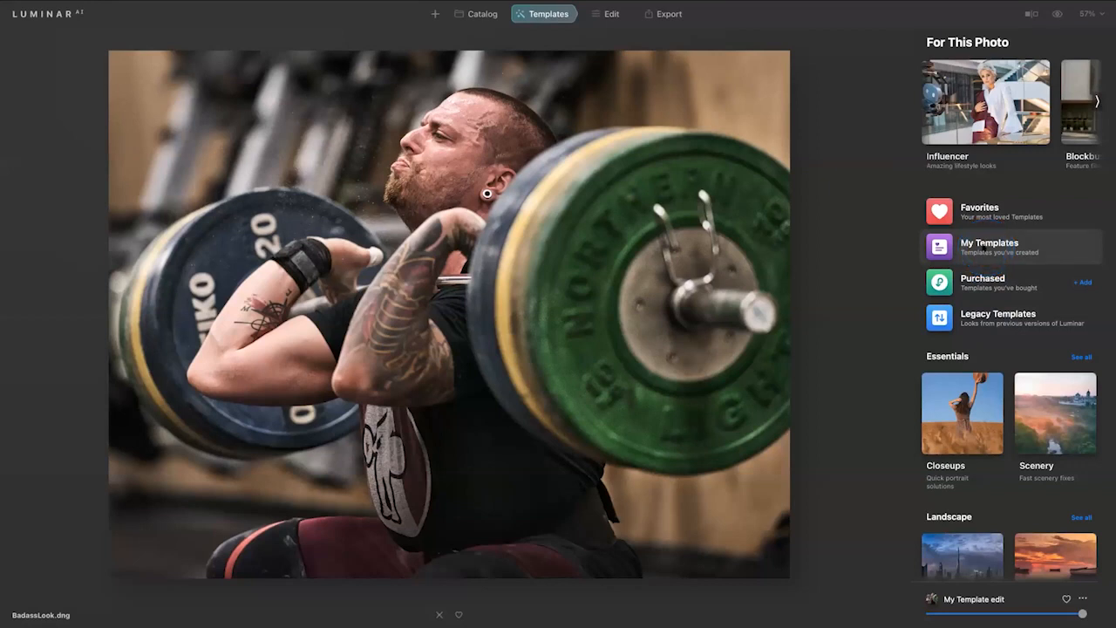
click(983, 244)
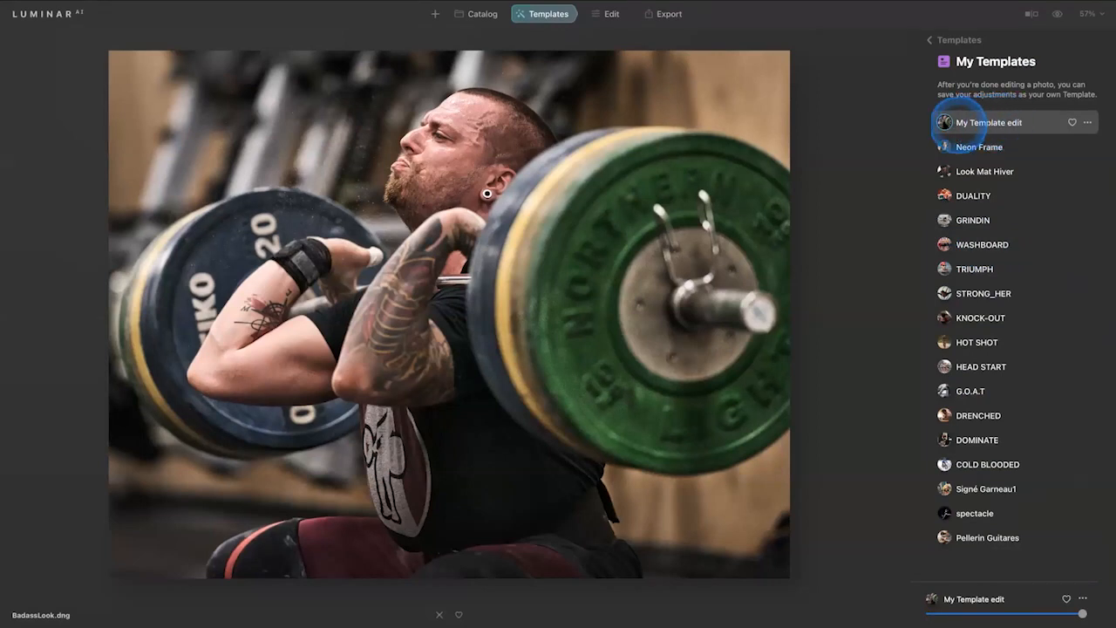
click(1086, 121)
click(1071, 143)
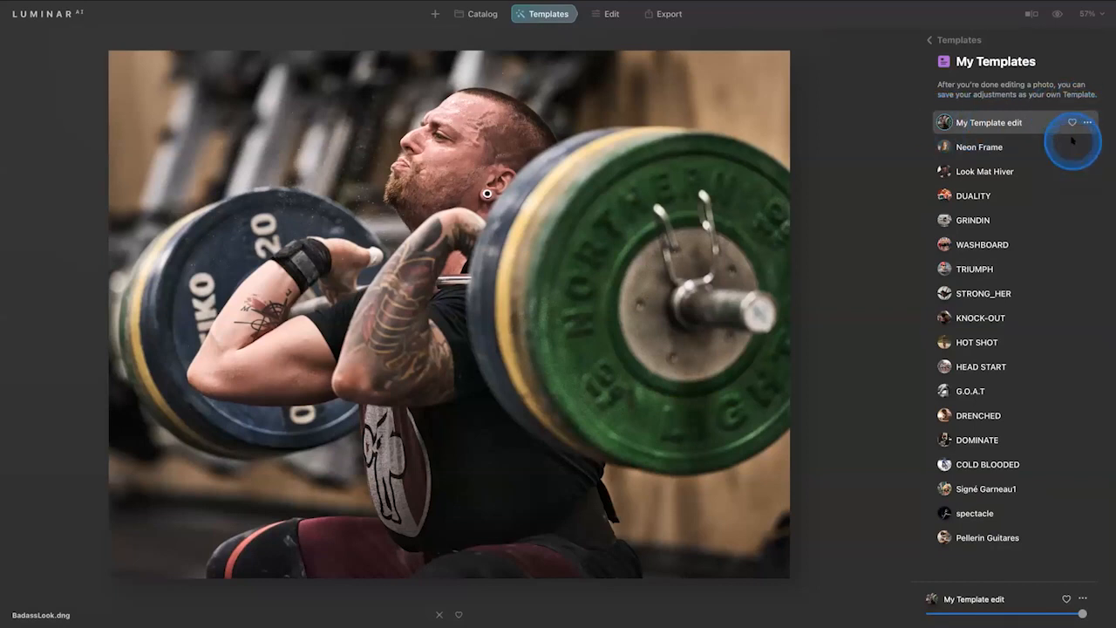
text(Olift)
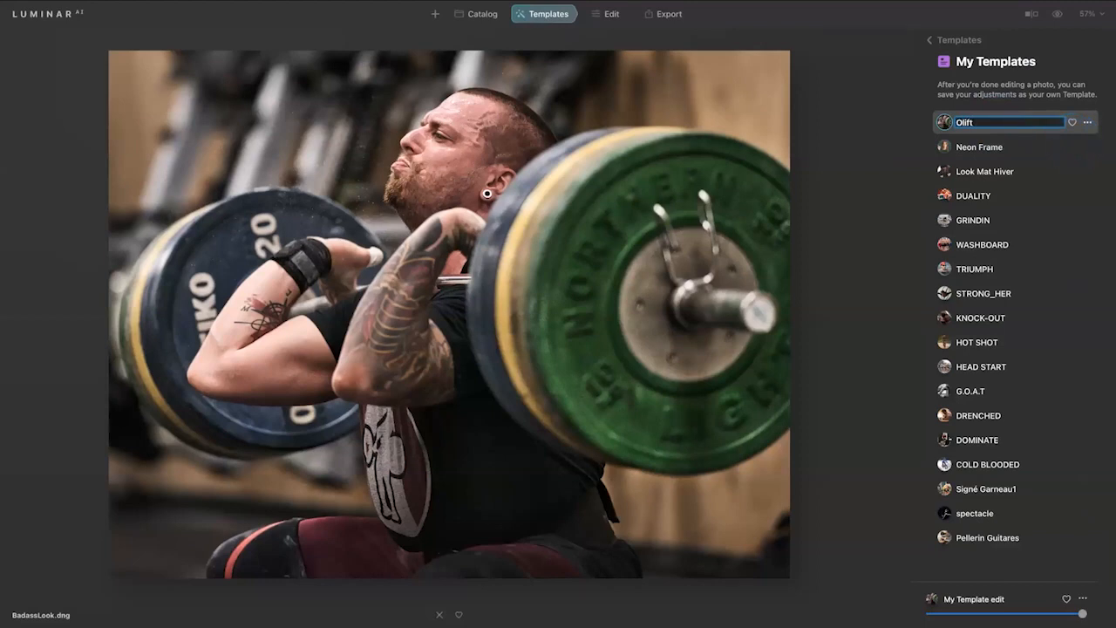
key(Return)
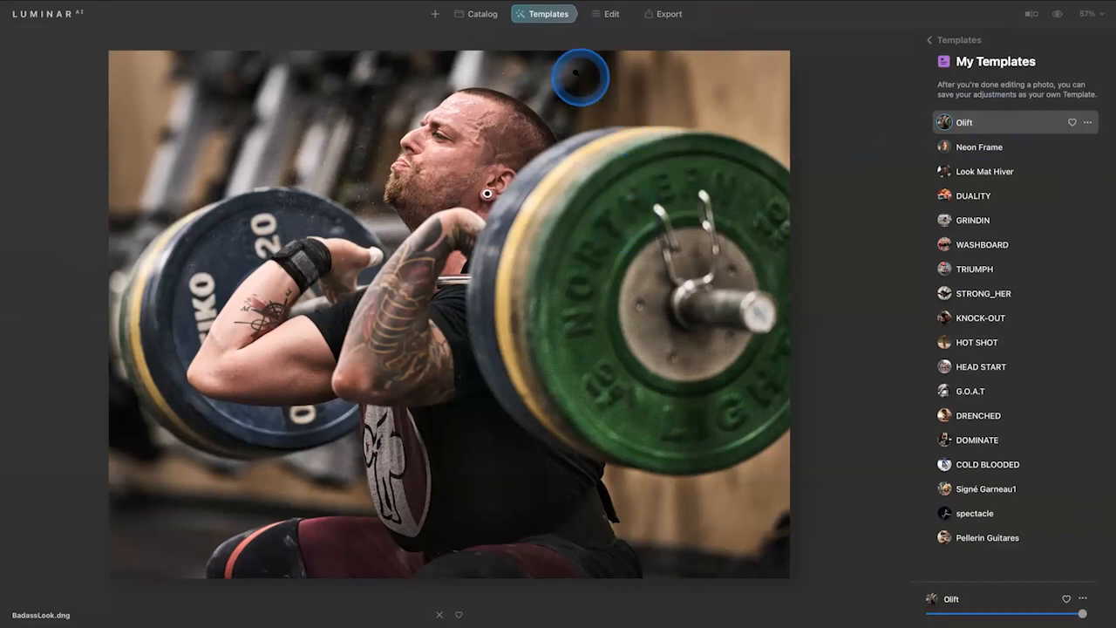
Step: Return to editing and set the Shadows Saturation to 91 in the Toning tool
click(604, 25)
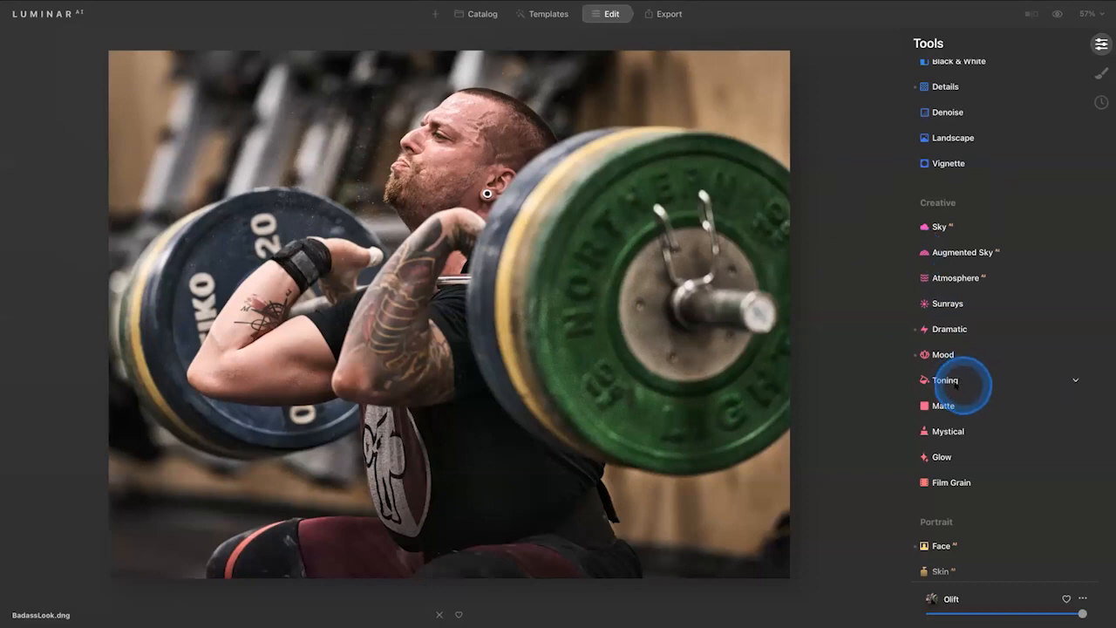
click(955, 381)
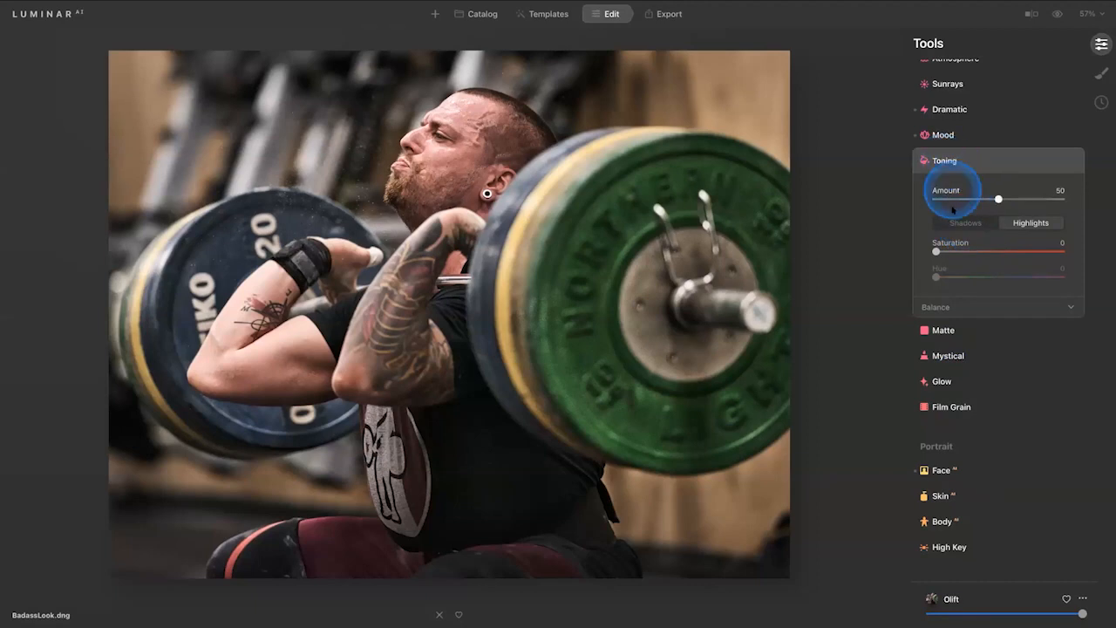
click(959, 222)
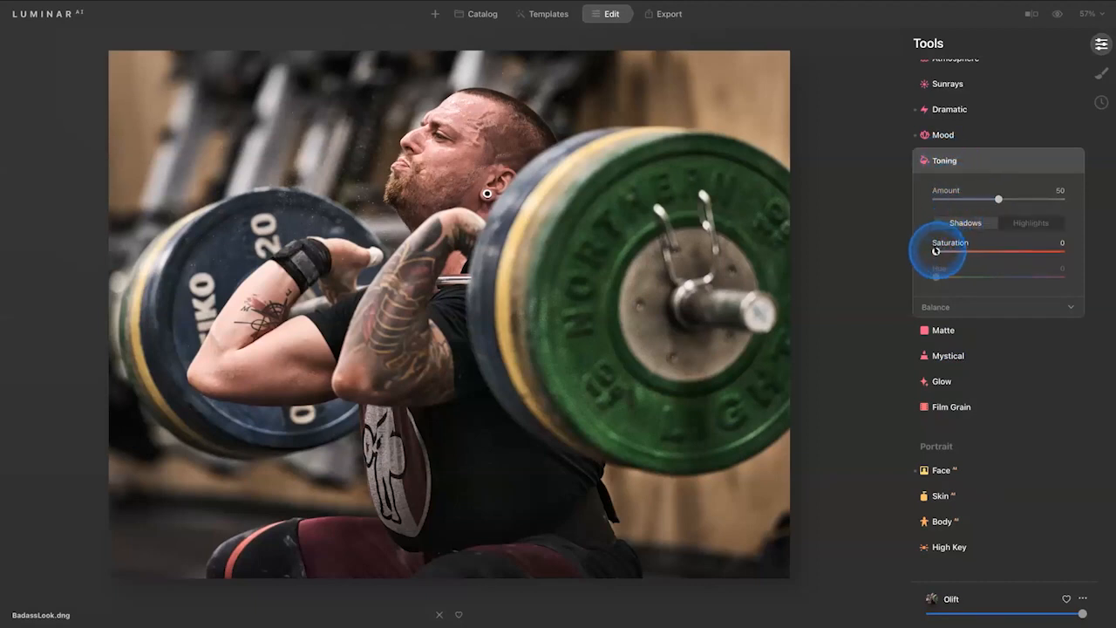
drag(935, 251, 1050, 251)
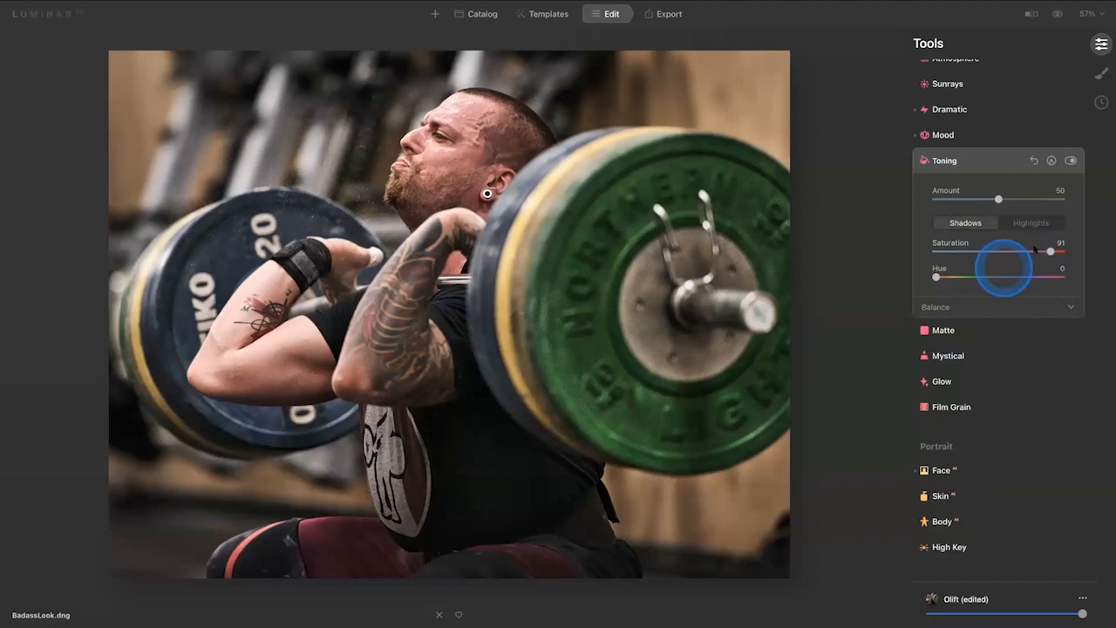
Step: Set the Toning tool's Shadows Hue to 236, the Balance to 73 and the overall Amount to 32
drag(935, 275, 1024, 269)
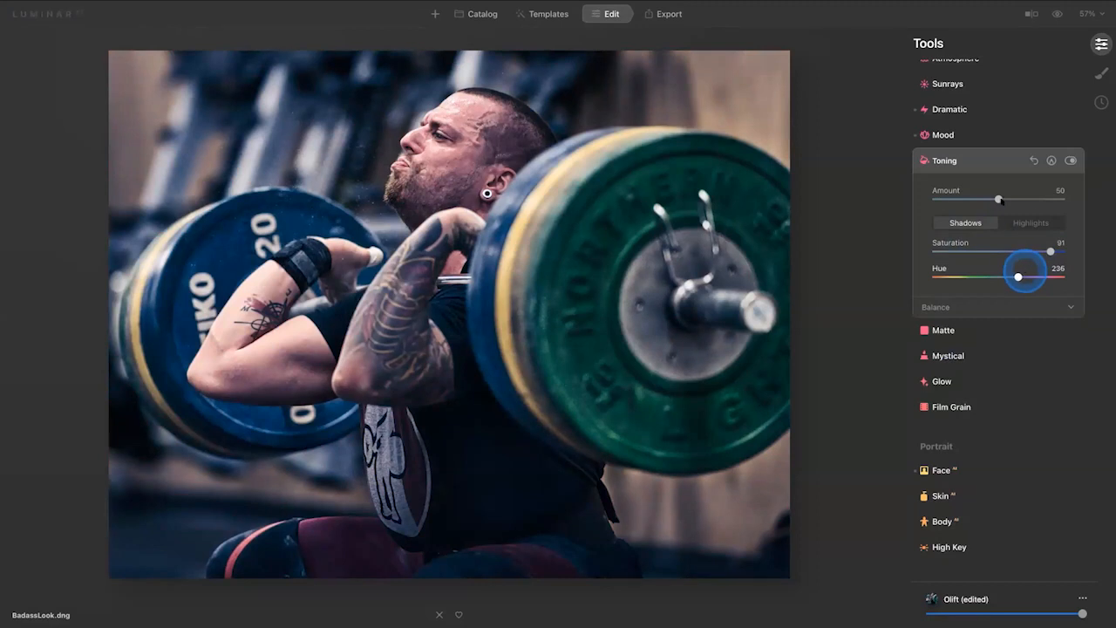
click(1007, 311)
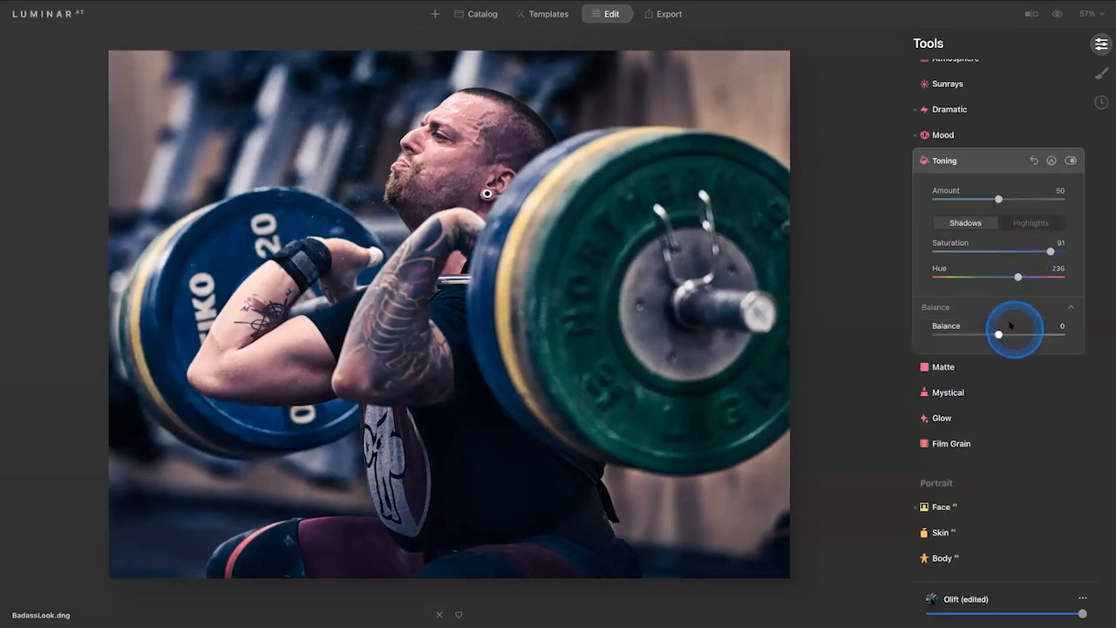
drag(1031, 334, 1027, 334)
mouse_move(977, 330)
mouse_down()
mouse_move(957, 329)
mouse_move(989, 327)
mouse_up()
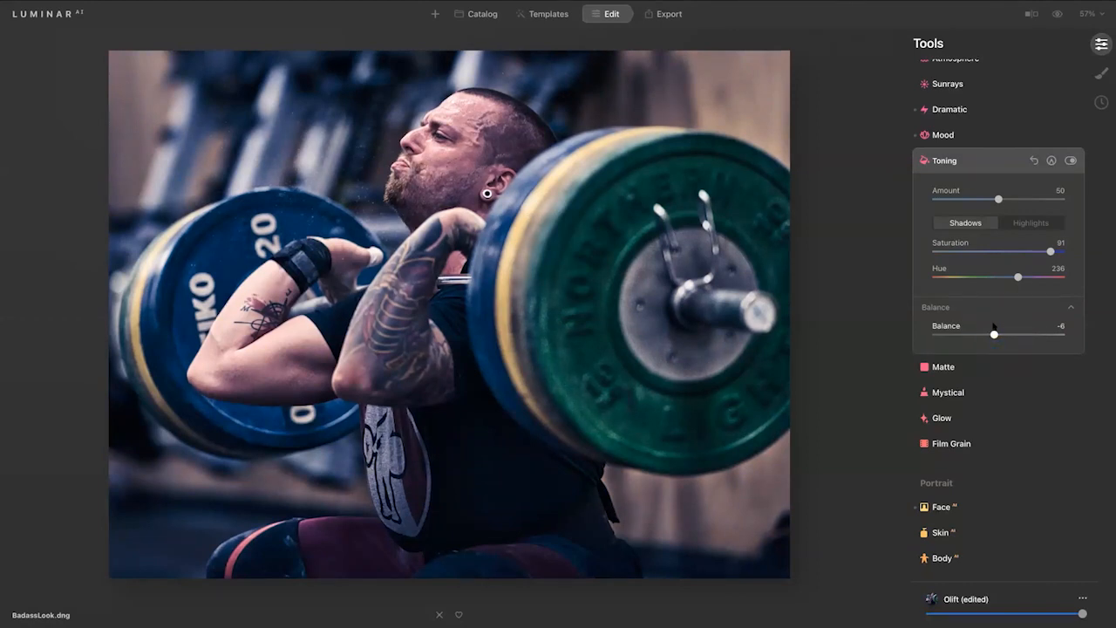
click(993, 334)
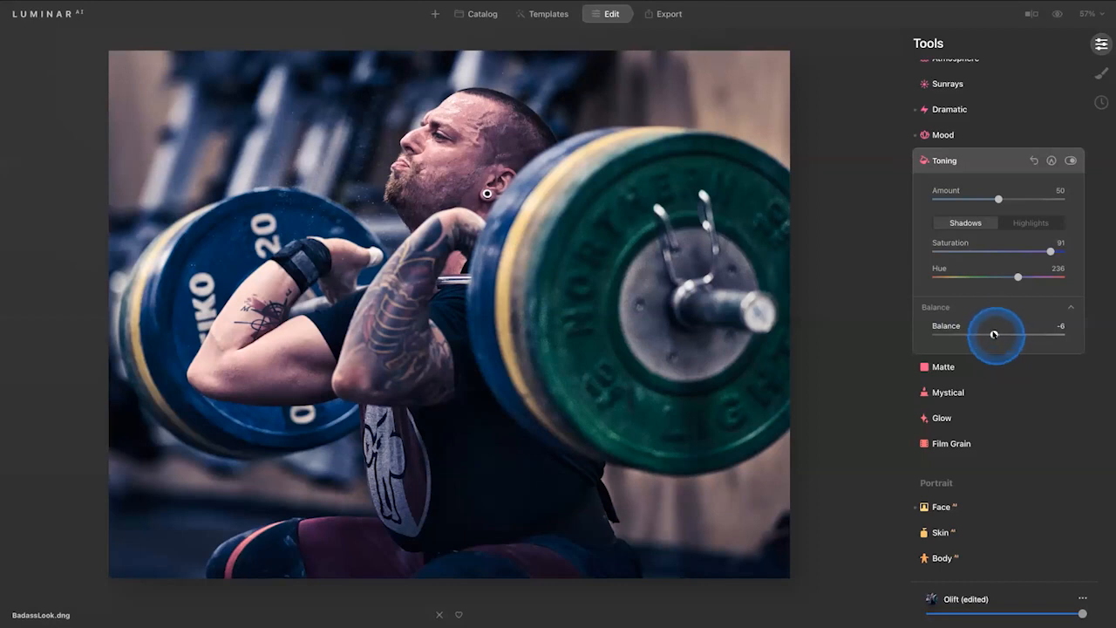
drag(1009, 334, 1051, 330)
click(571, 135)
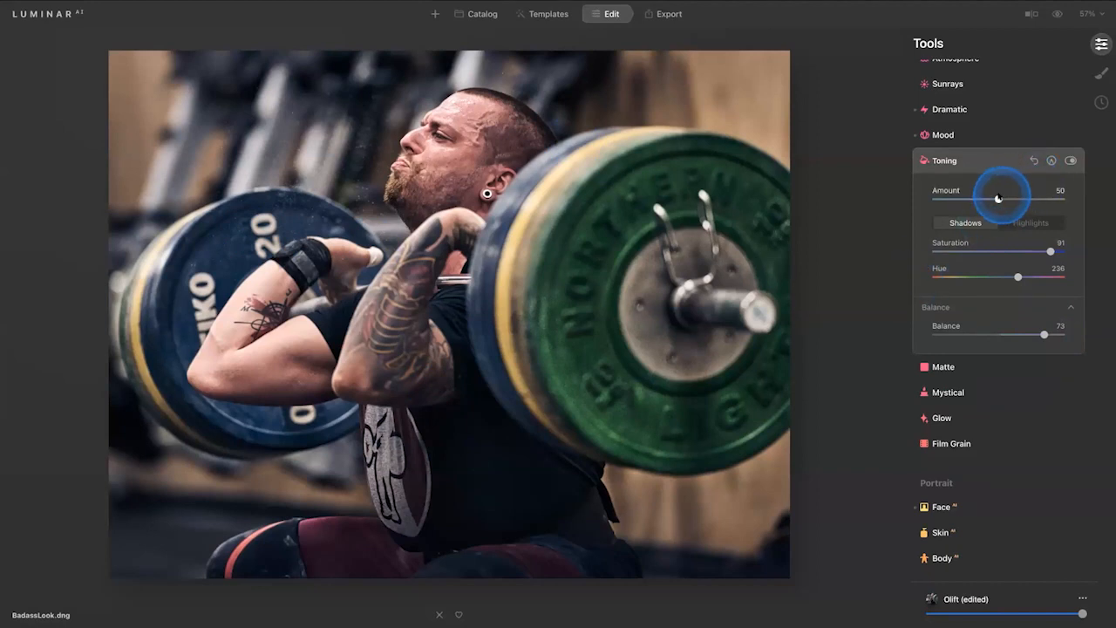
click(969, 199)
drag(975, 199, 977, 199)
Step: Compare the photo with and without the toning several times and close the Toning tool
click(1070, 161)
click(1071, 160)
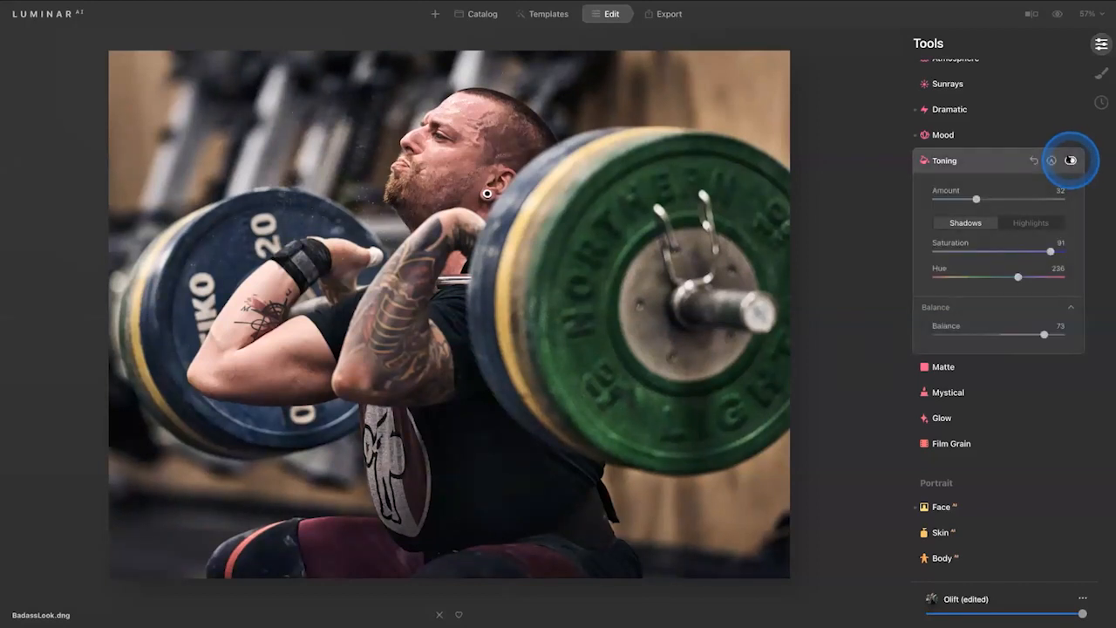
click(1071, 161)
click(1071, 160)
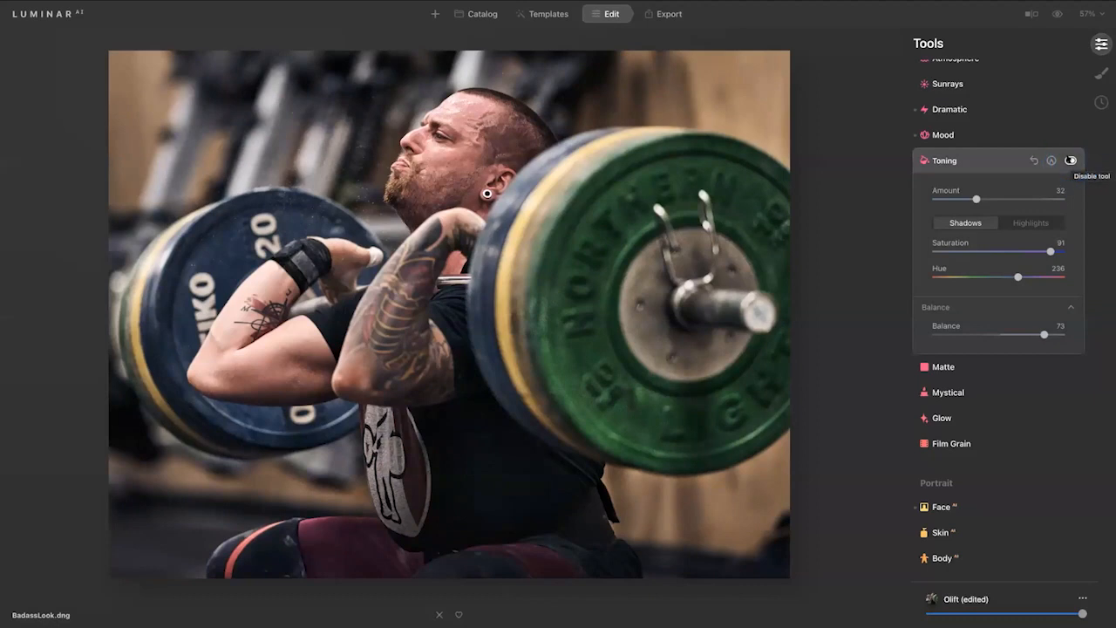
click(1071, 160)
click(983, 161)
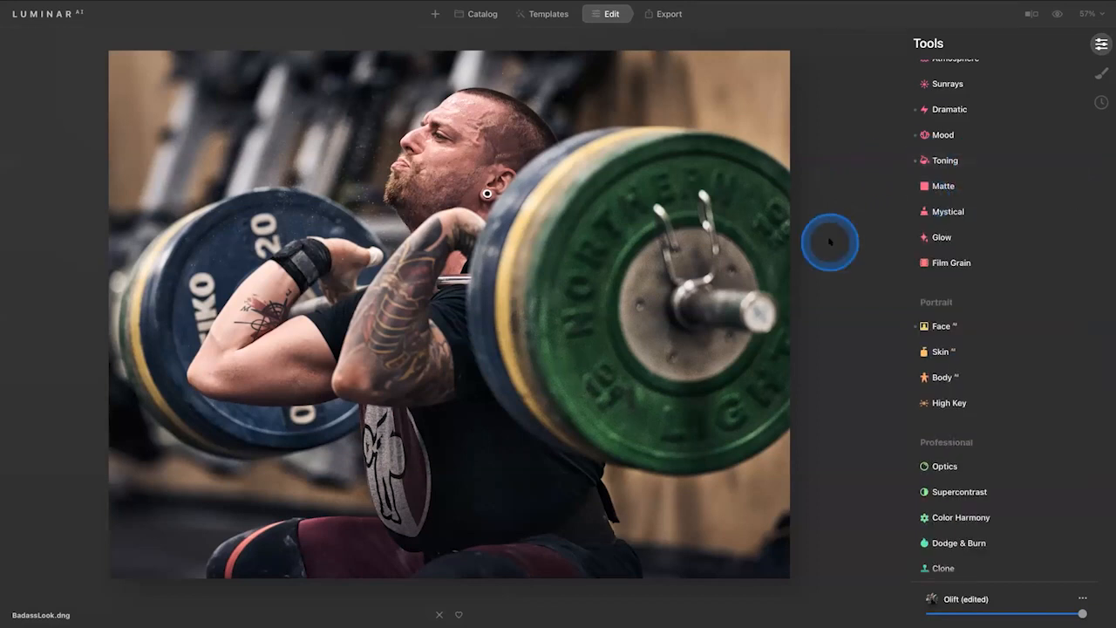
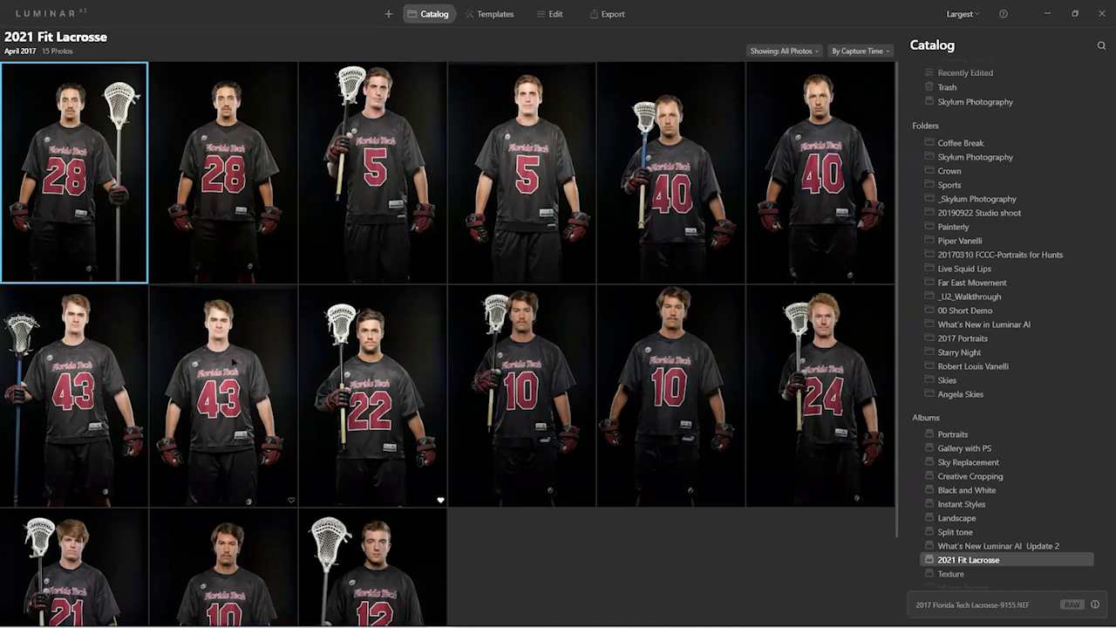
Step: Open the photo of lacrosse player number 22 and show the self-made templates
click(359, 359)
double_click(359, 359)
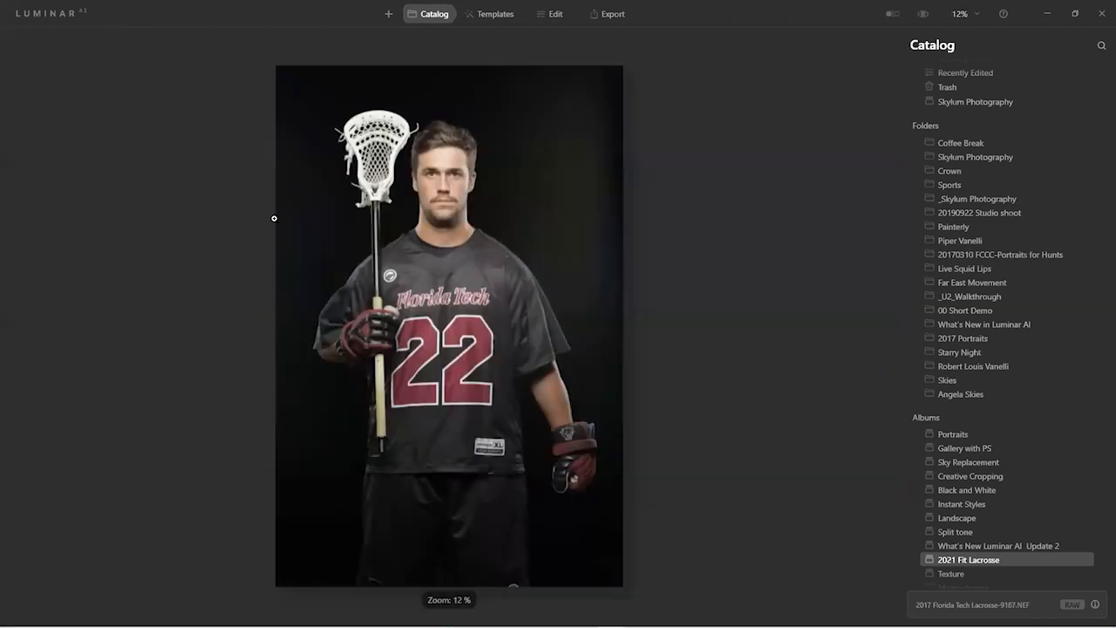
click(513, 17)
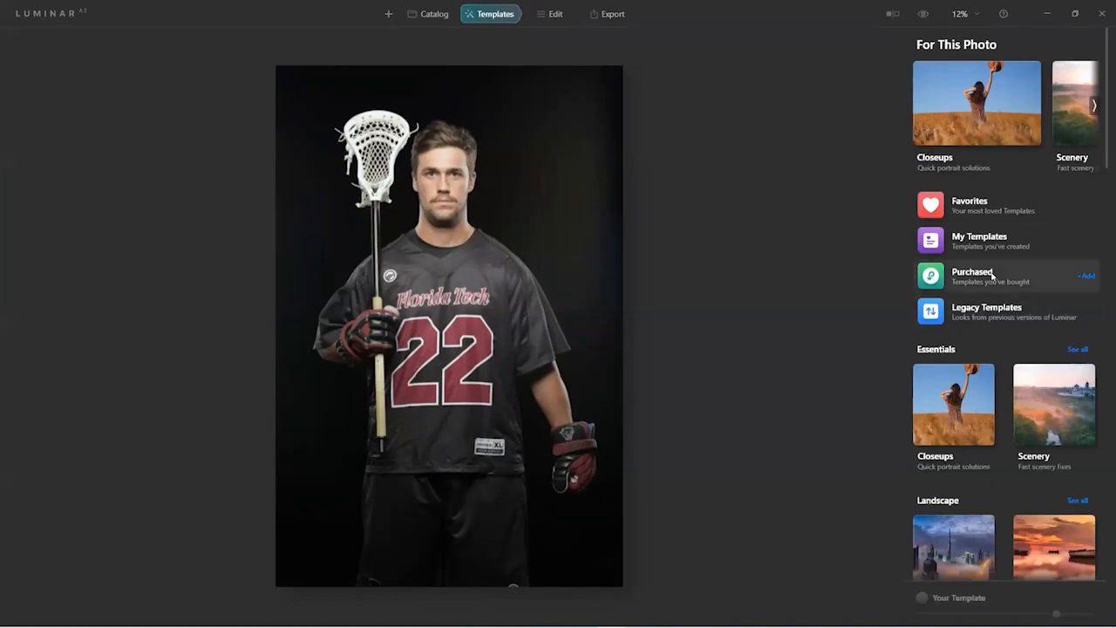
click(972, 246)
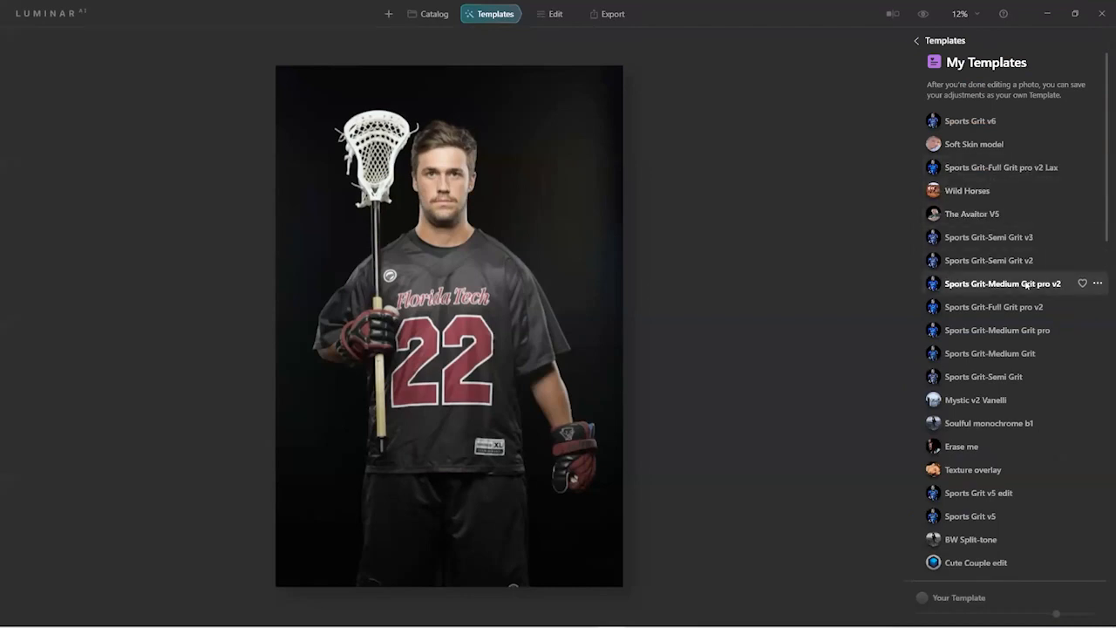
Step: Apply the Sports Grit-Full Grit pro v2 Lax template at about three-quarters strength and check the player's face up close
click(1004, 167)
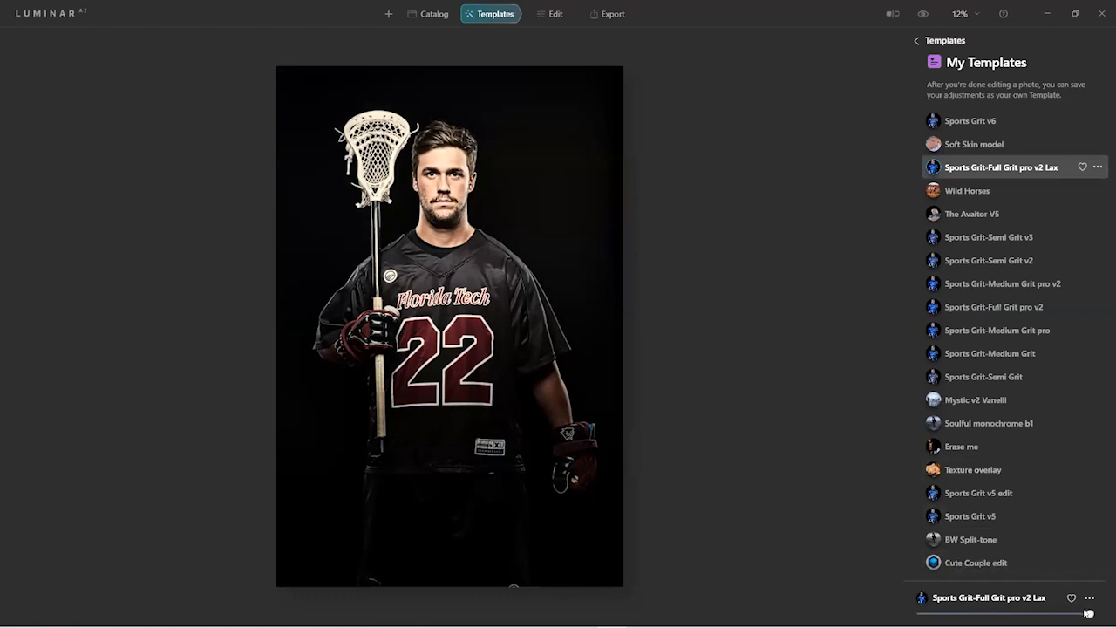
drag(1086, 614, 1049, 614)
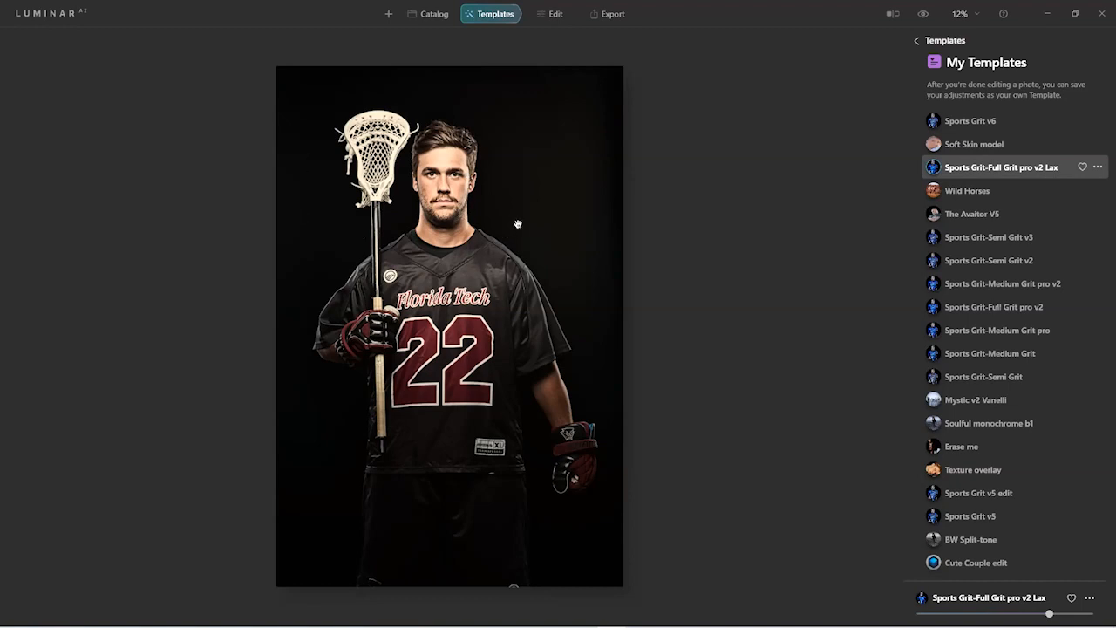
scroll(518, 224, up, 4)
scroll(459, 317, up, 5)
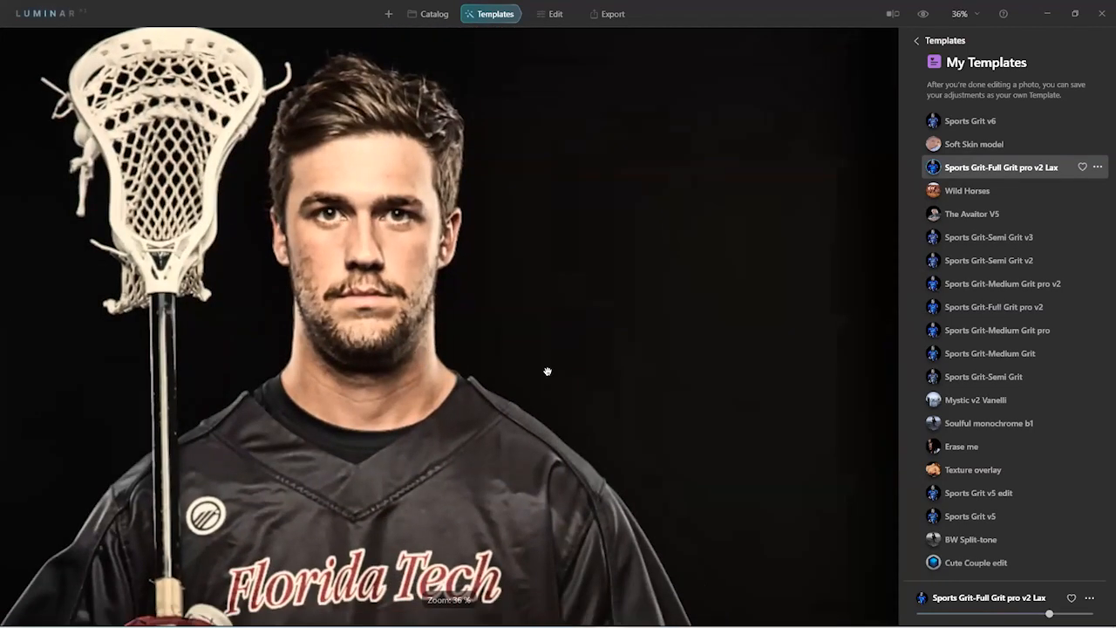
scroll(547, 374, up, 1)
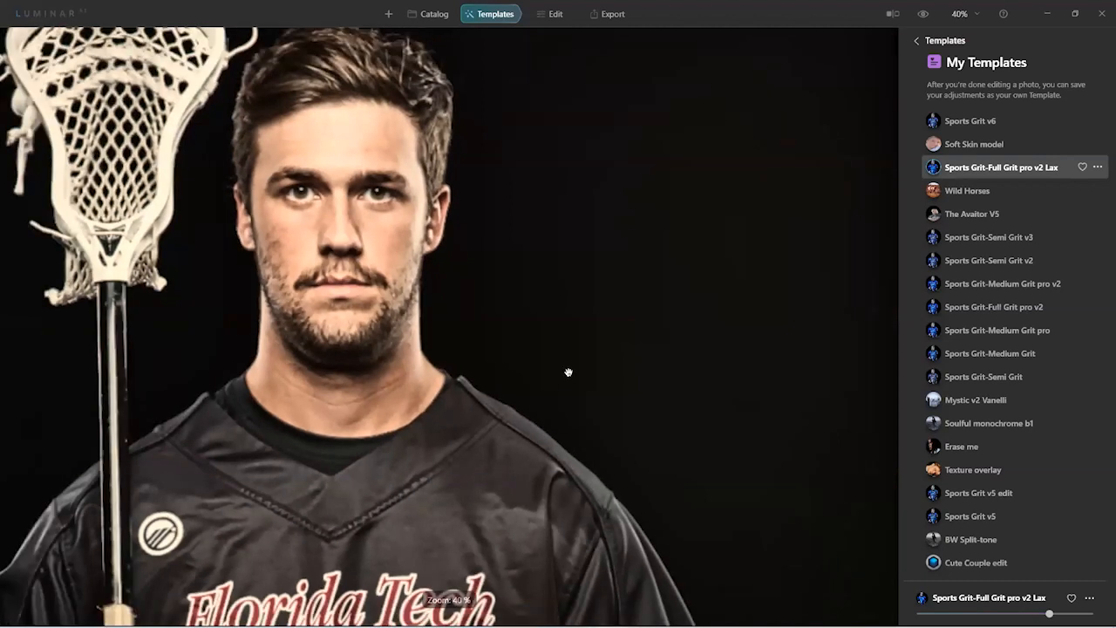
drag(587, 416, 548, 410)
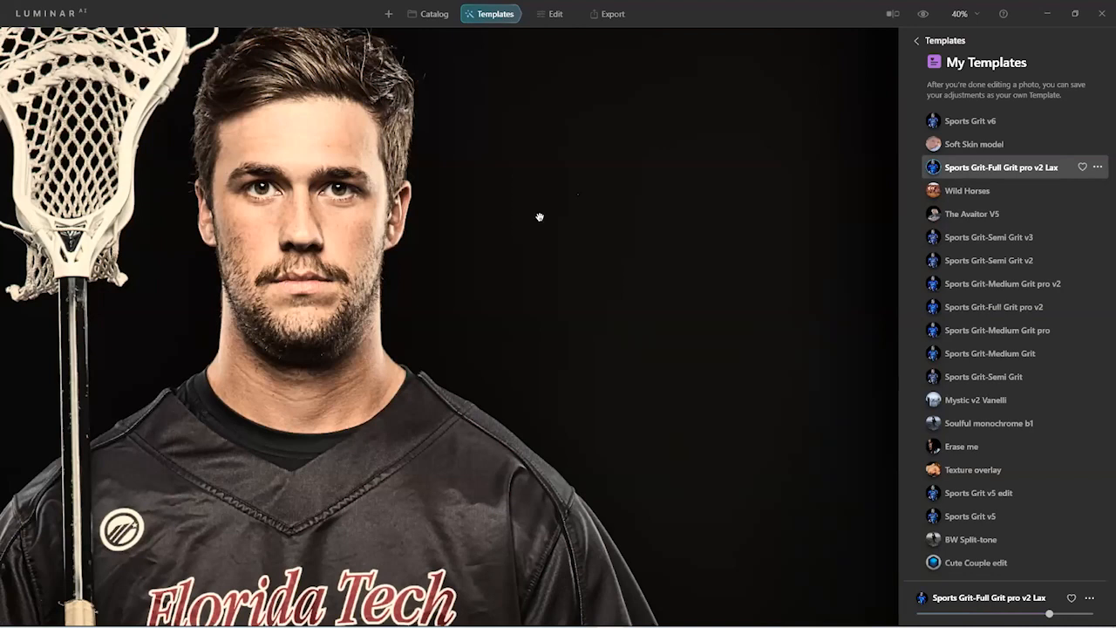
click(517, 284)
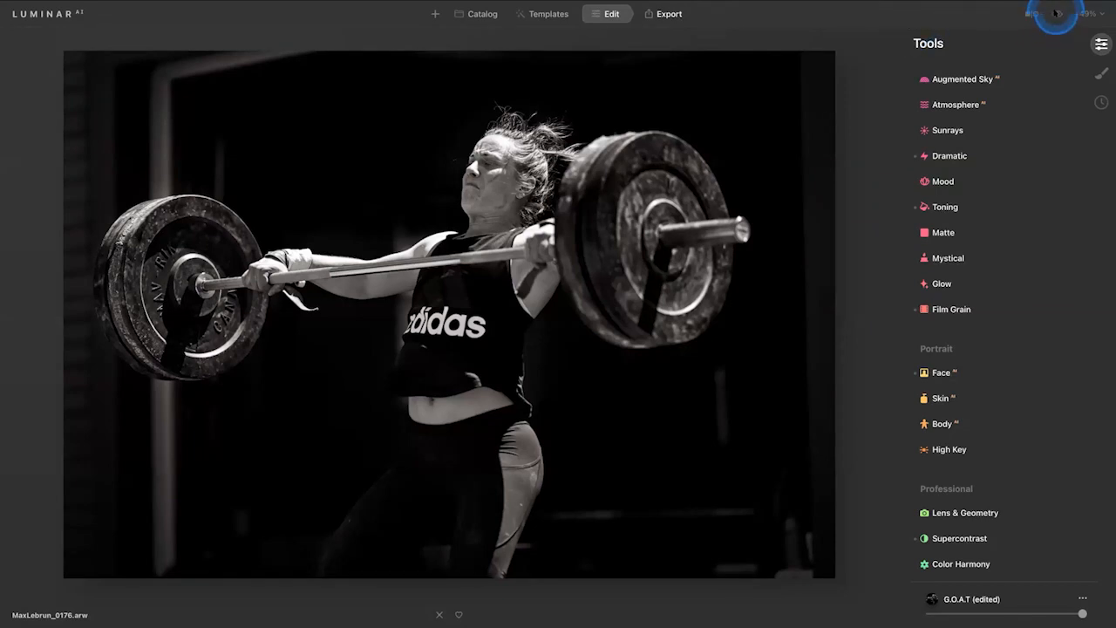
Step: Compare the black-and-white weightlifter photo with its unedited version and set the Skin tool's Amount to 16
click(1056, 14)
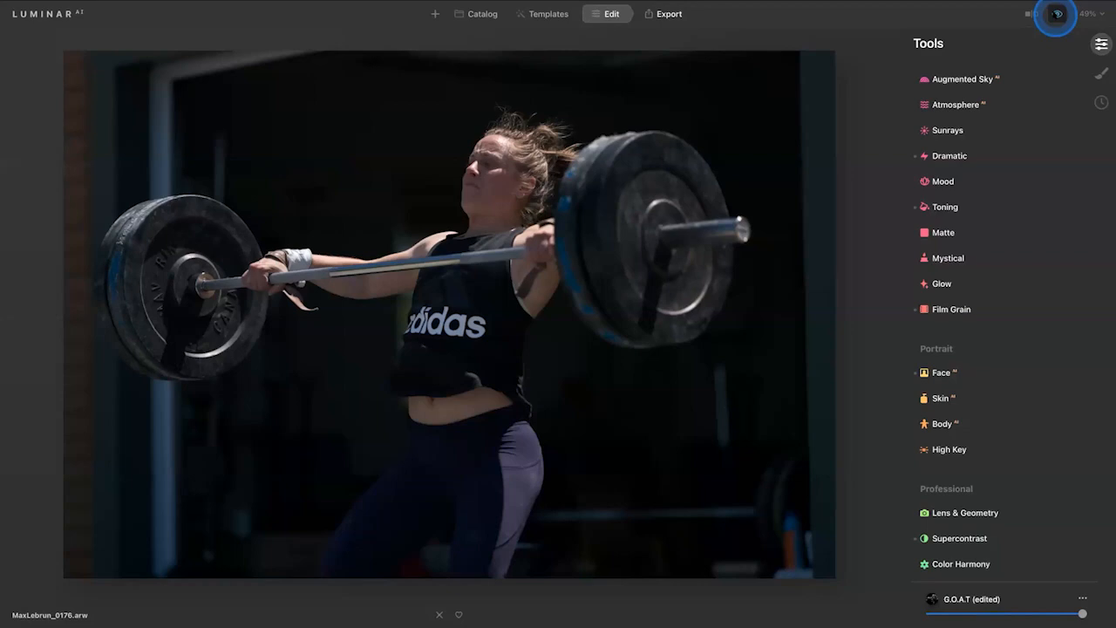
click(1057, 14)
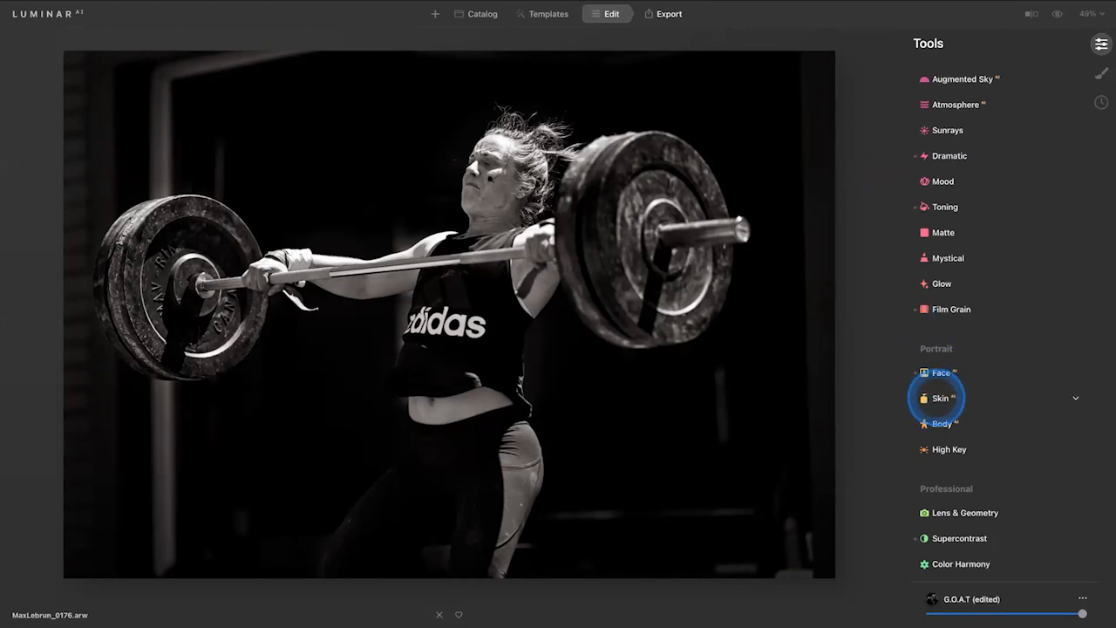
double_click(491, 178)
drag(490, 190, 473, 256)
click(938, 400)
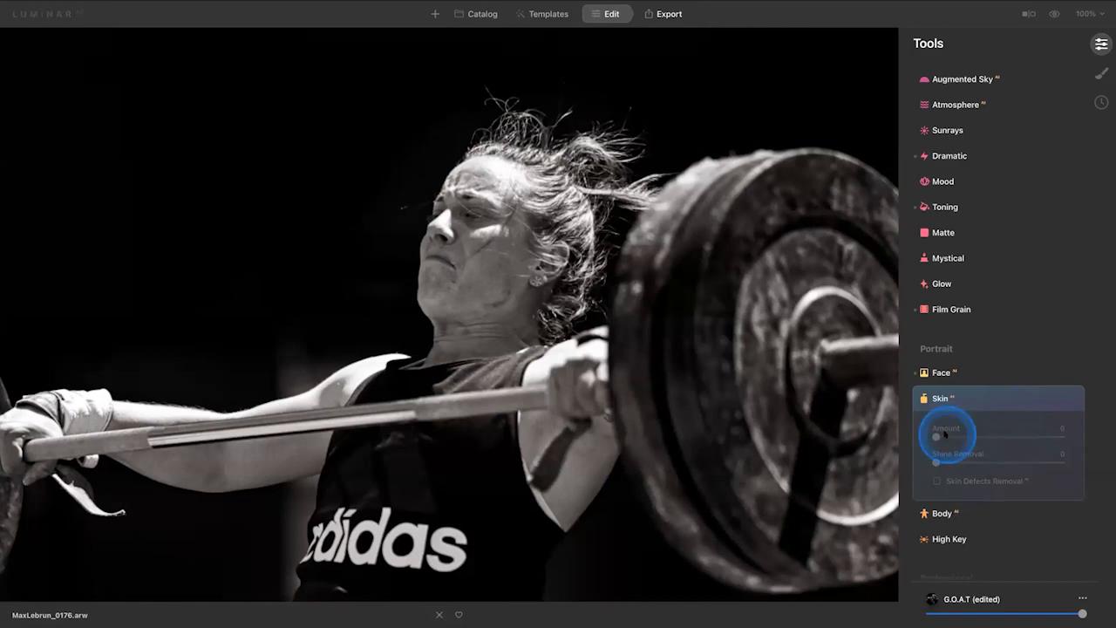
drag(936, 436, 956, 436)
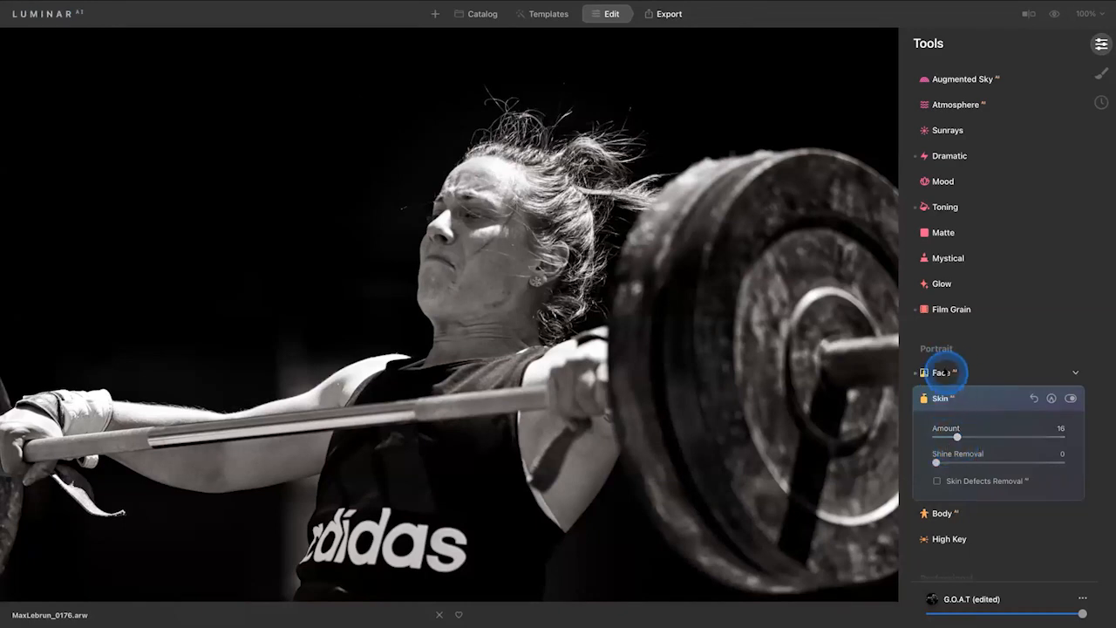
Step: Set the Eye Enhancer to 69 in the Face tool and close the tool
click(942, 372)
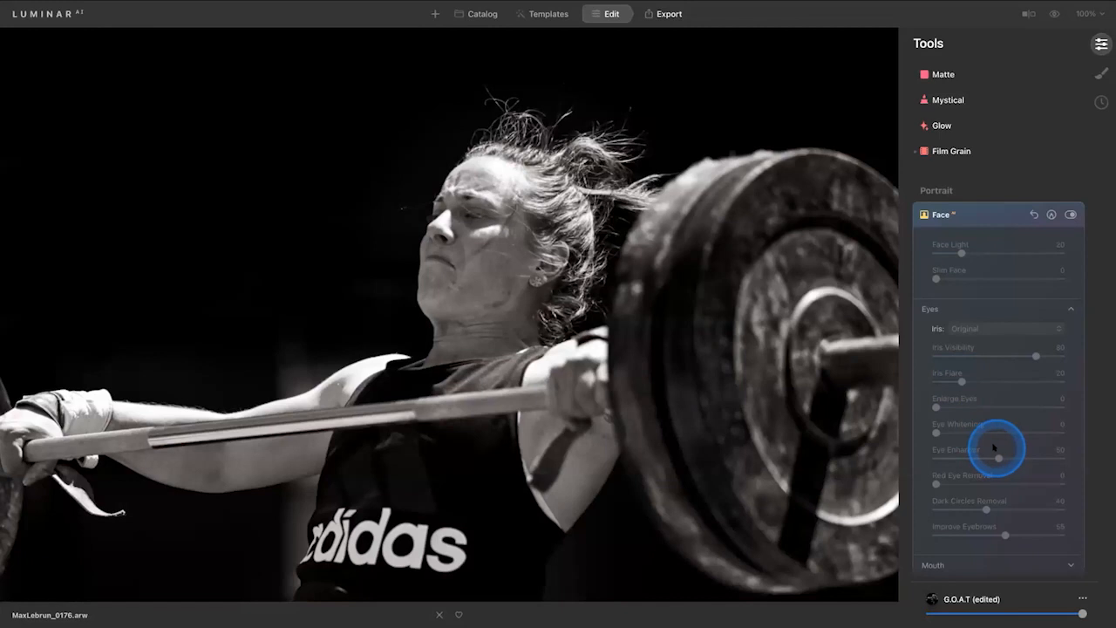
drag(993, 446, 999, 459)
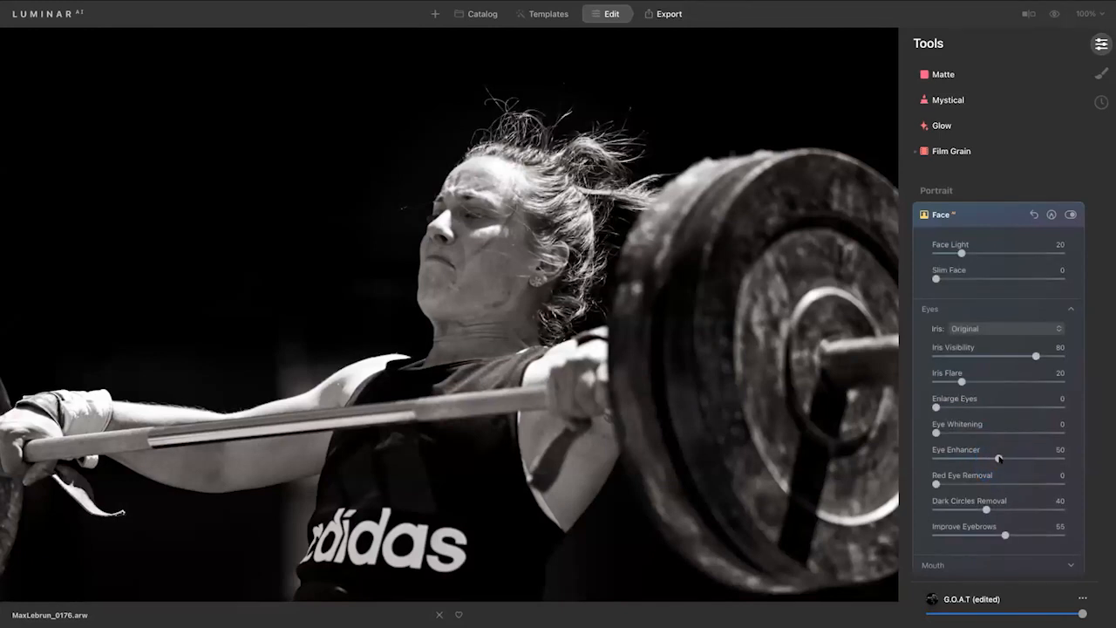
click(999, 458)
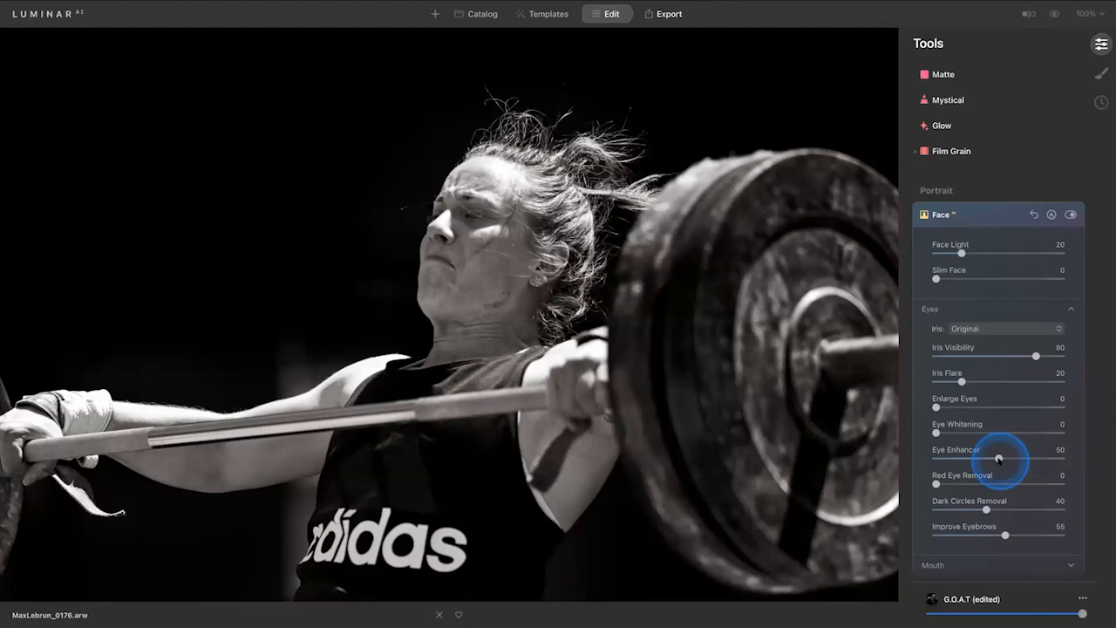
drag(999, 458, 1022, 458)
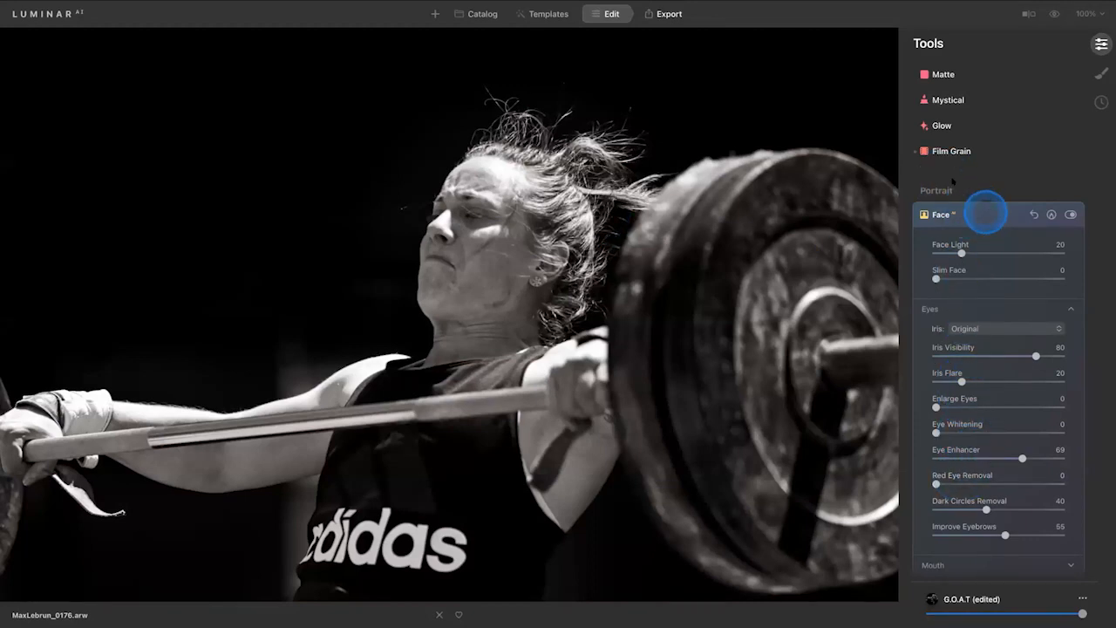
click(968, 215)
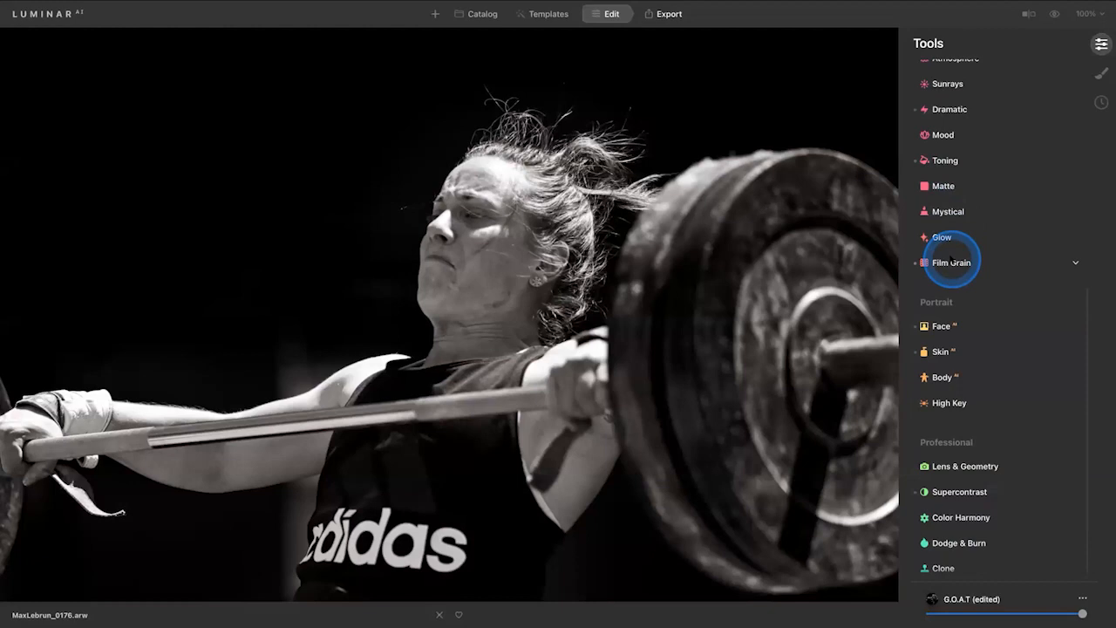
Step: Increase the Film Grain Amount to 33
click(952, 261)
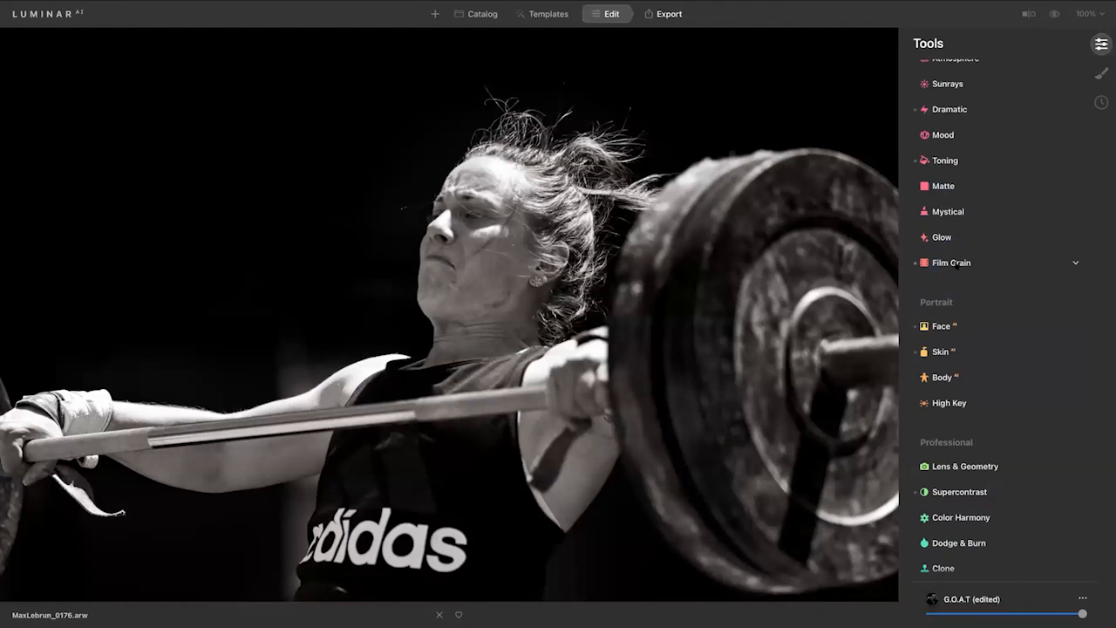
click(955, 264)
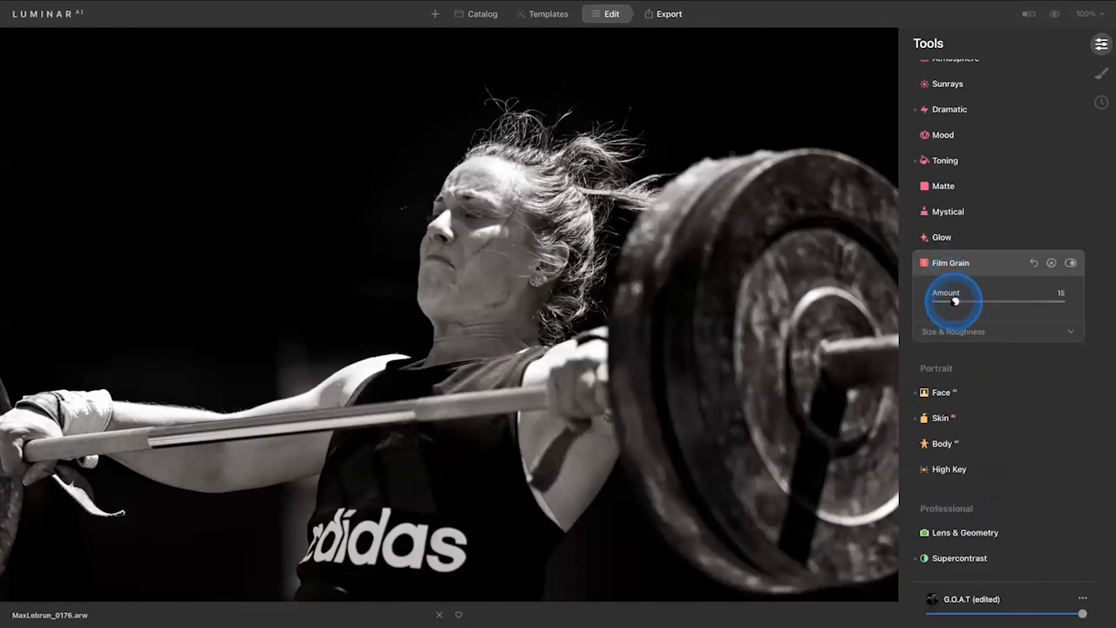
drag(962, 301, 977, 301)
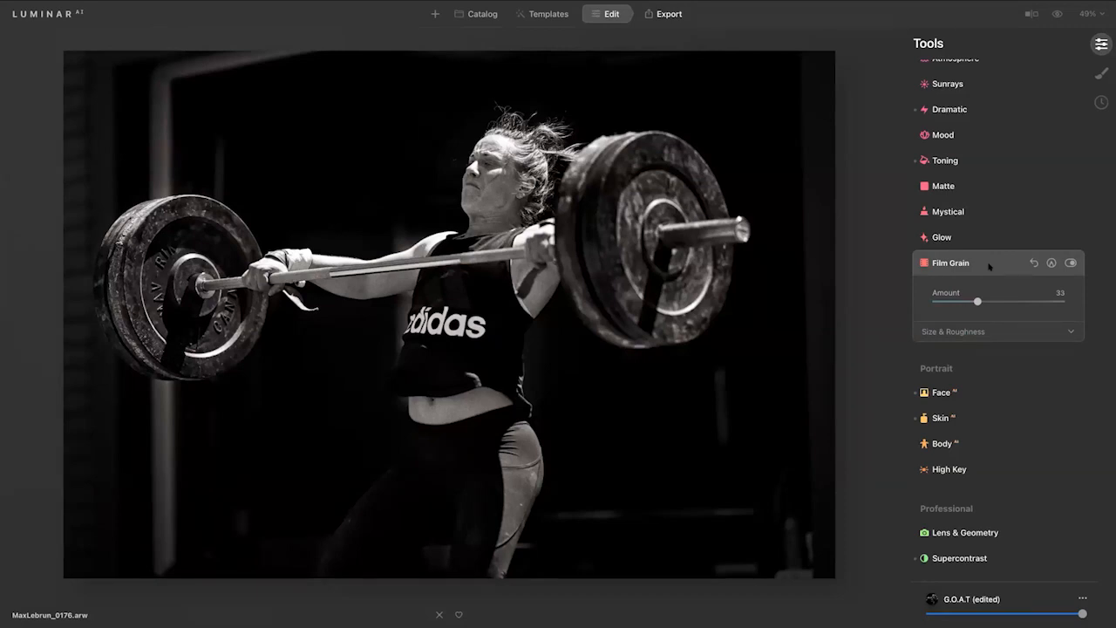
Step: Erase the Film Grain effect over the lifter's face using a mask brush with Radius 69 and Opacity 52
click(1051, 262)
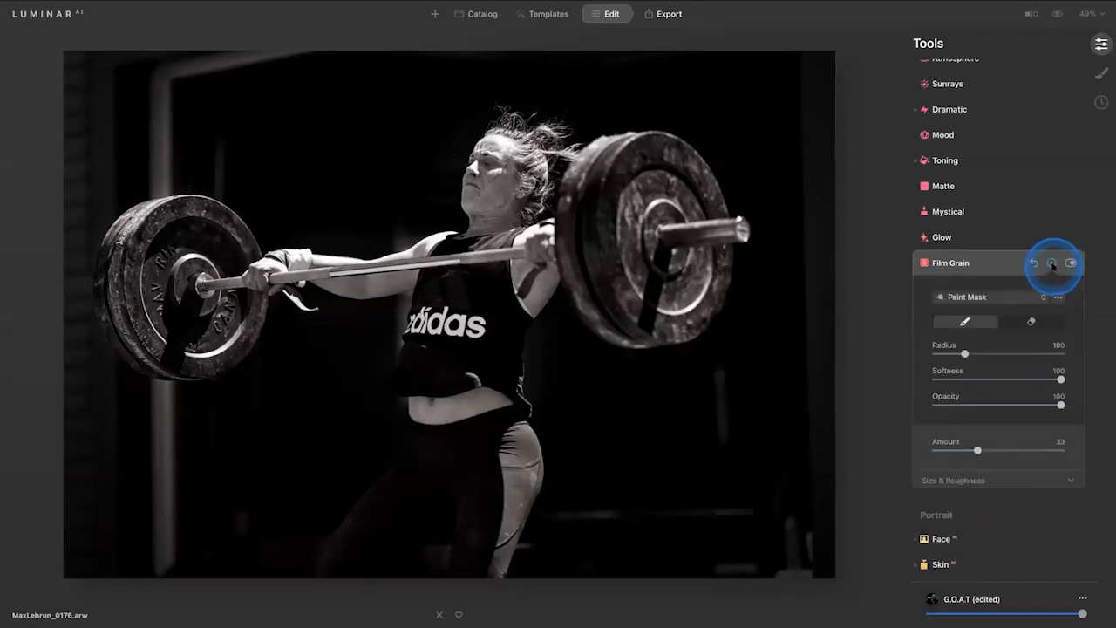
click(1031, 321)
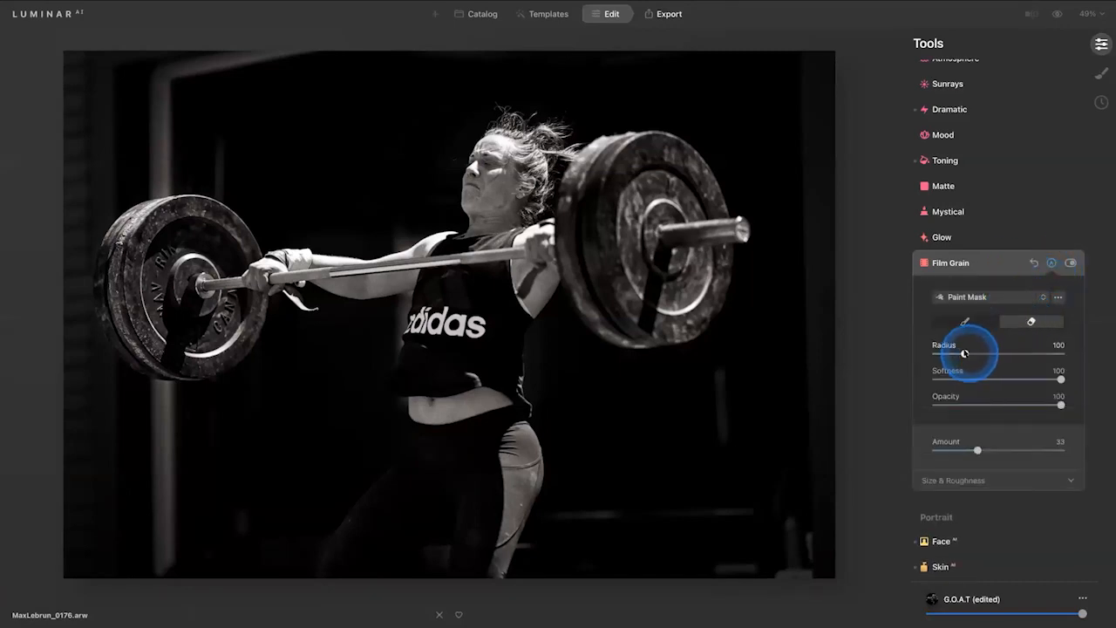
drag(965, 353, 955, 354)
drag(1060, 405, 1001, 404)
mouse_move(549, 174)
mouse_down()
mouse_move(510, 156)
mouse_move(519, 161)
mouse_move(484, 166)
mouse_move(499, 151)
mouse_move(479, 164)
mouse_move(528, 184)
mouse_move(493, 159)
mouse_move(524, 173)
mouse_up()
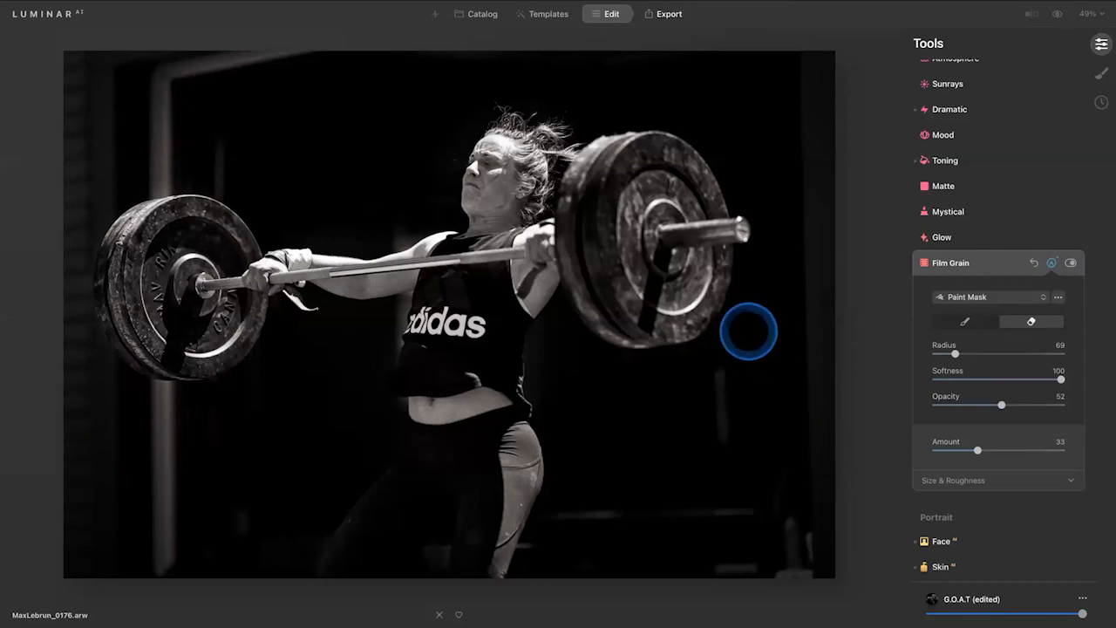
click(987, 266)
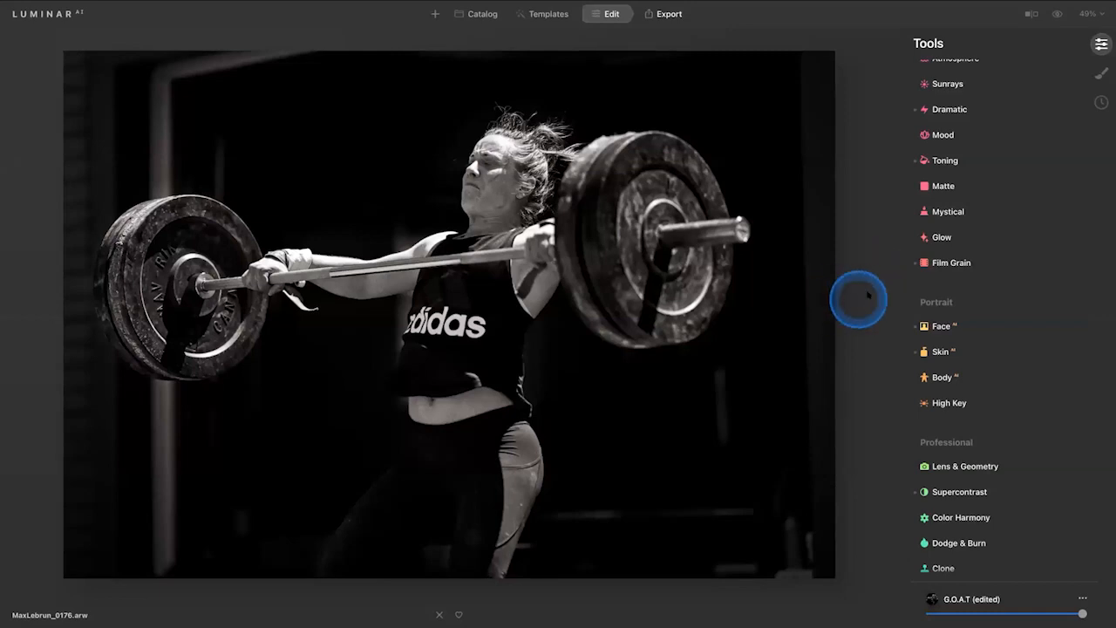
scroll(948, 285, up, 5)
scroll(950, 284, up, 2)
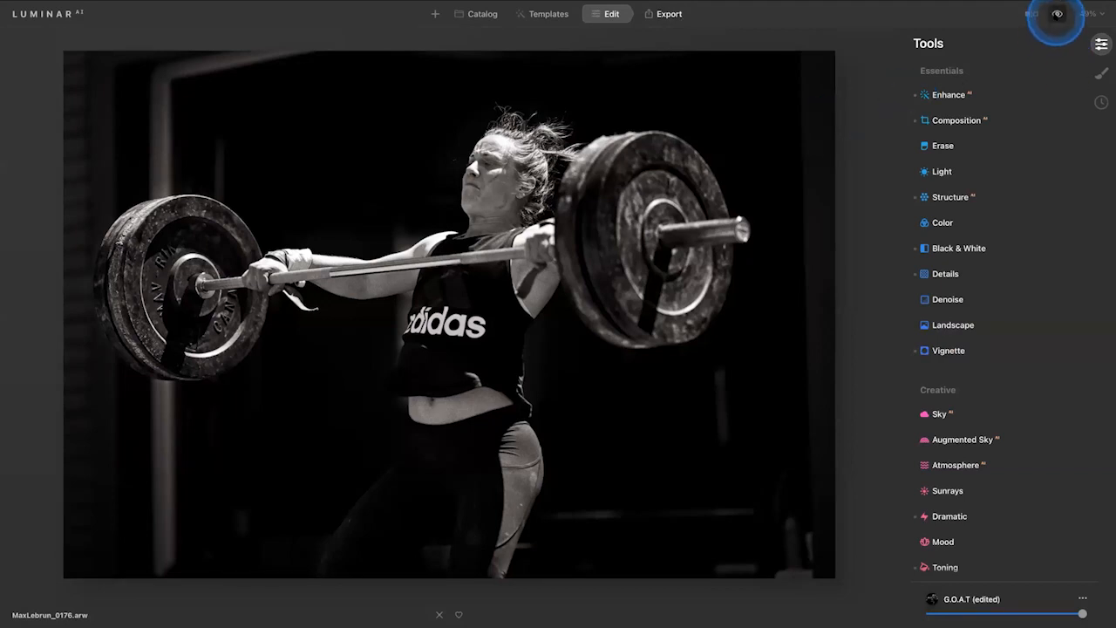
Step: Compare the edited weightlifter photo with the unedited original, in full and in a split before/after view with the divider swept across the image
click(1057, 14)
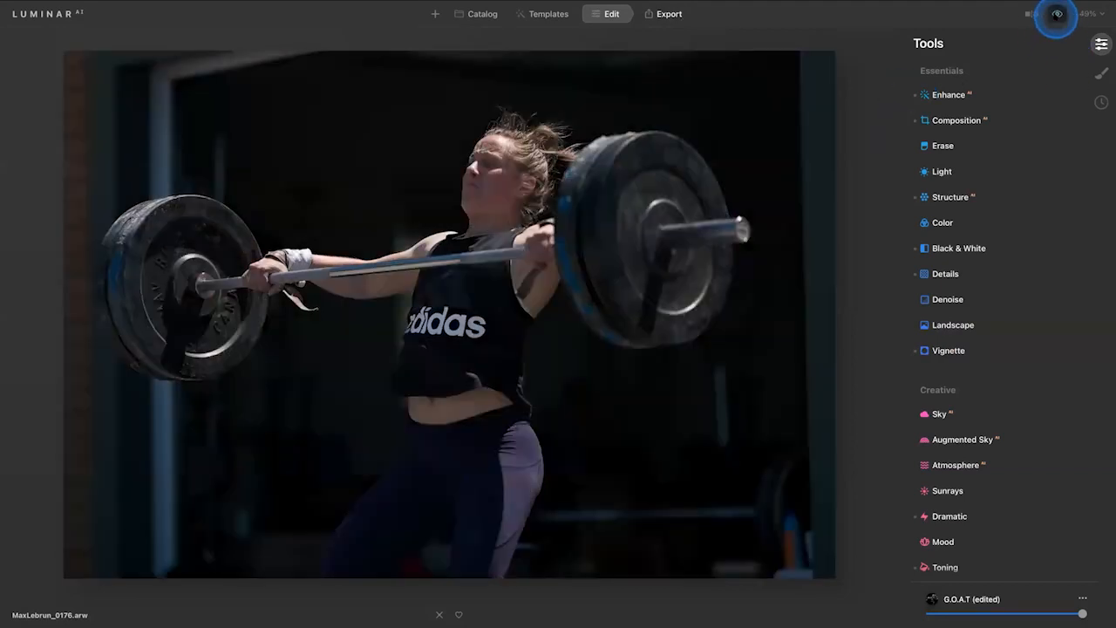
click(1056, 14)
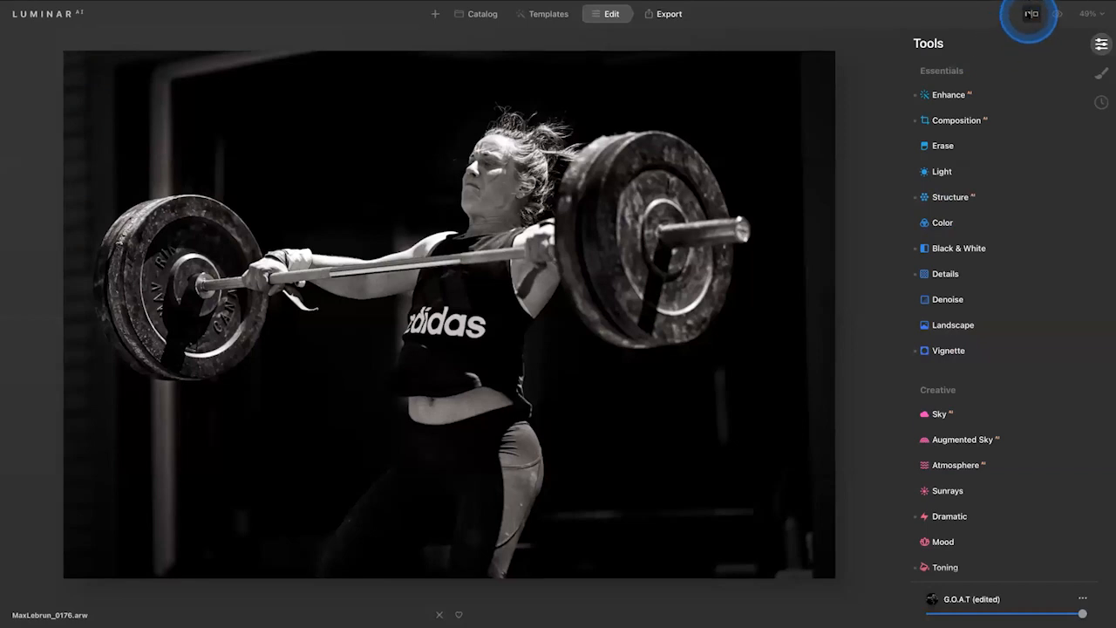
click(1031, 14)
drag(404, 226, 145, 223)
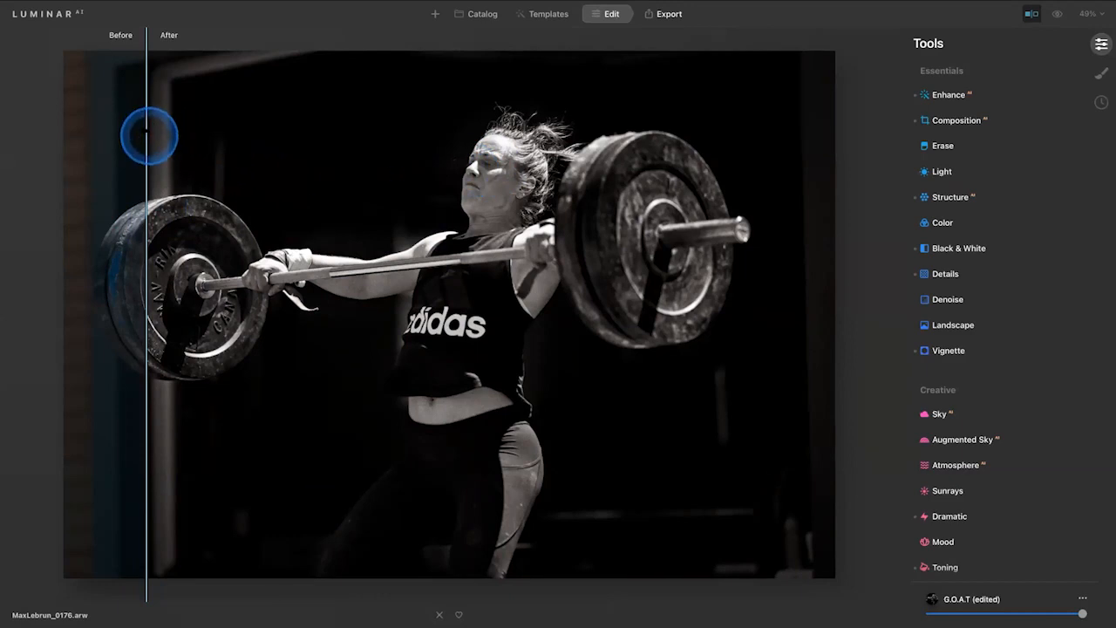
drag(149, 135, 792, 148)
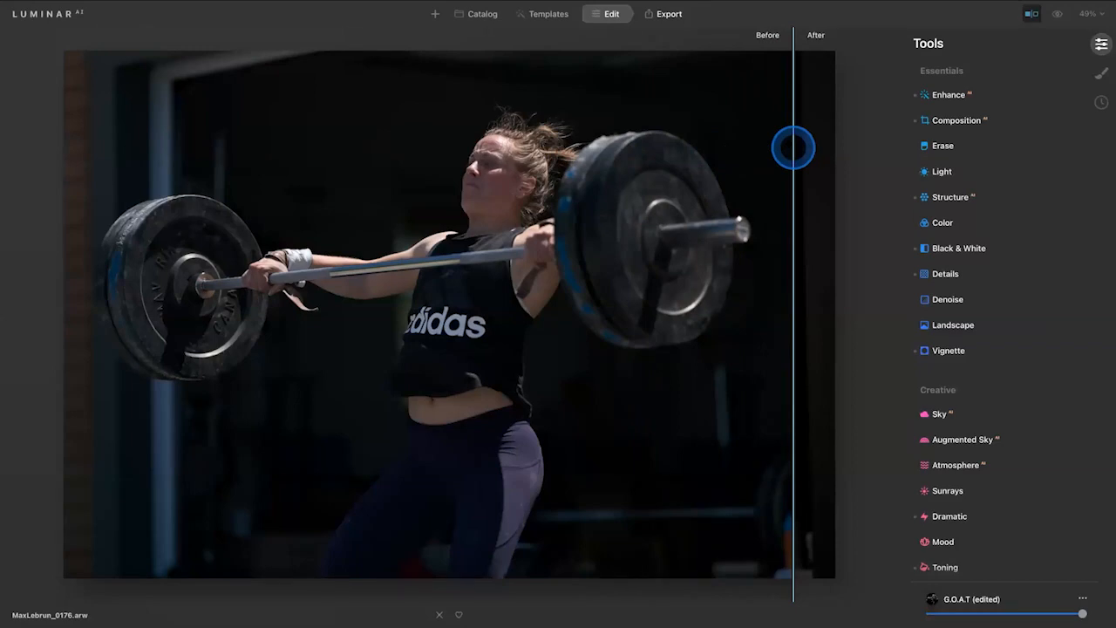
drag(792, 148, 161, 148)
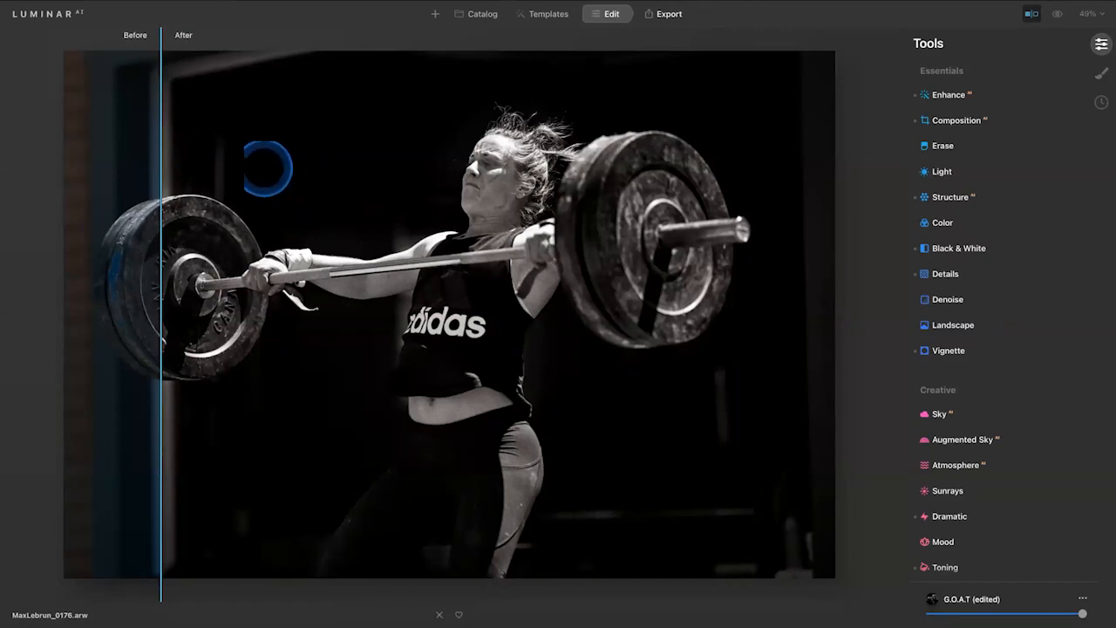
drag(160, 163, 445, 165)
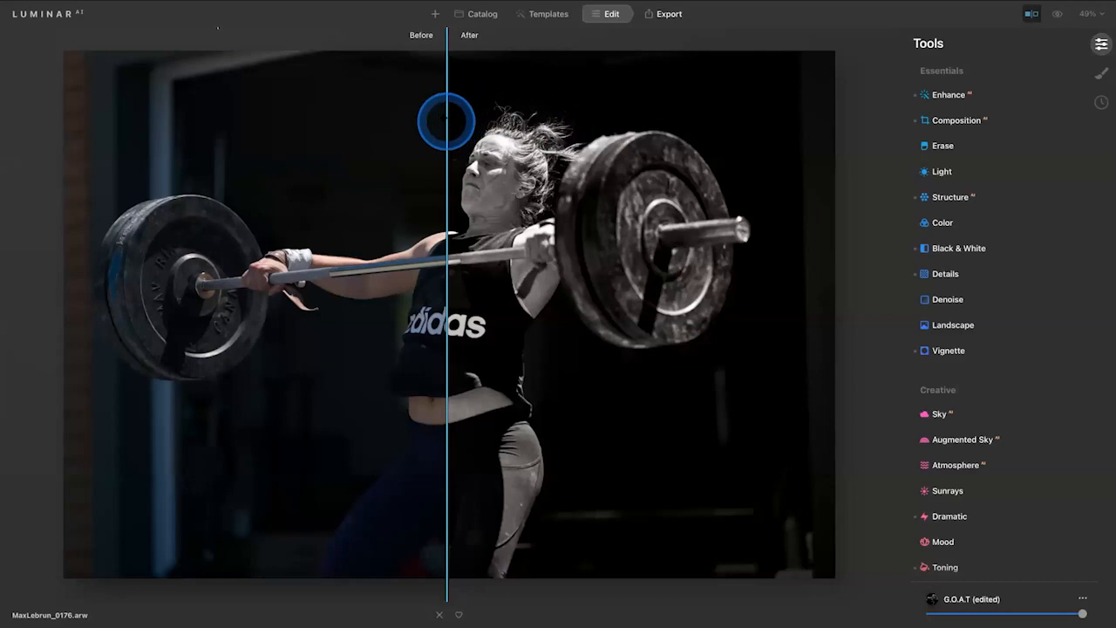
drag(447, 121, 391, 124)
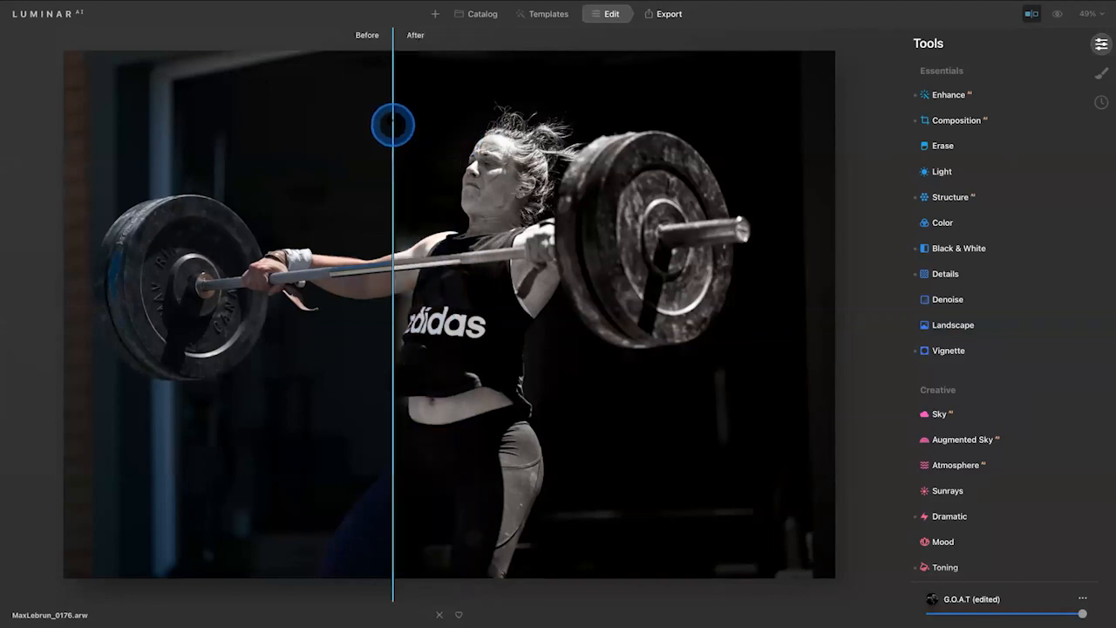
scroll(976, 484, down, 1)
scroll(975, 483, down, 4)
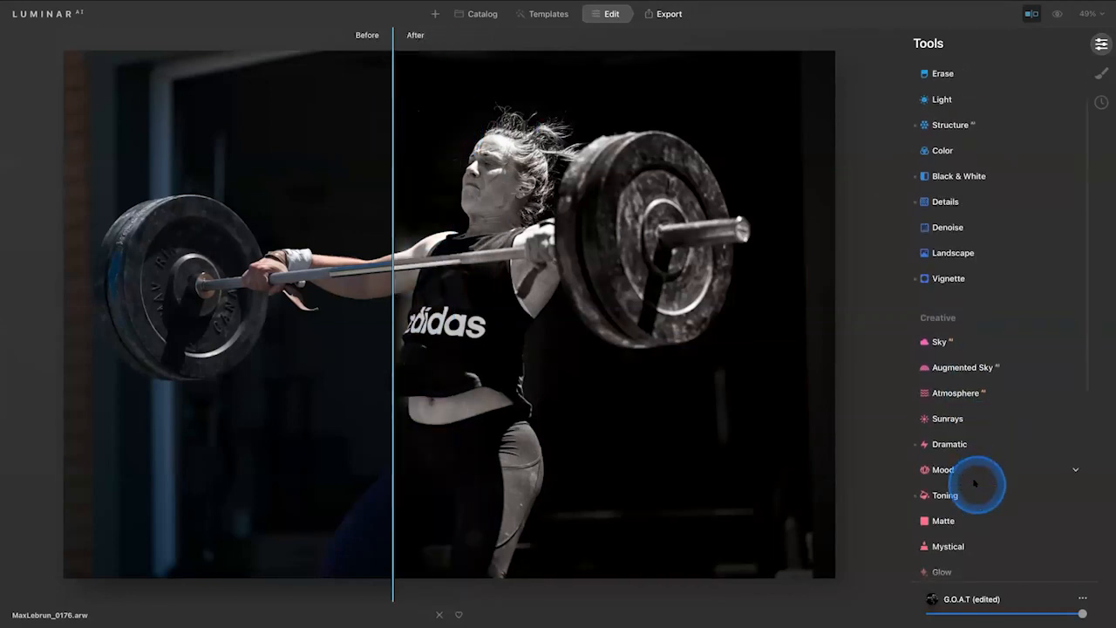